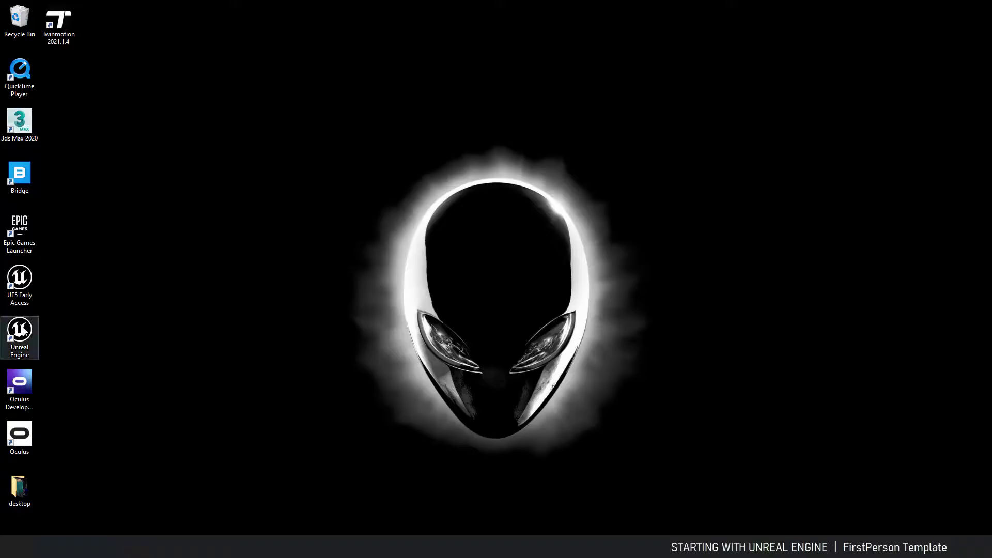
# Launch Unreal Engine and start a new project in the Games category.
pyautogui.click(24, 331)
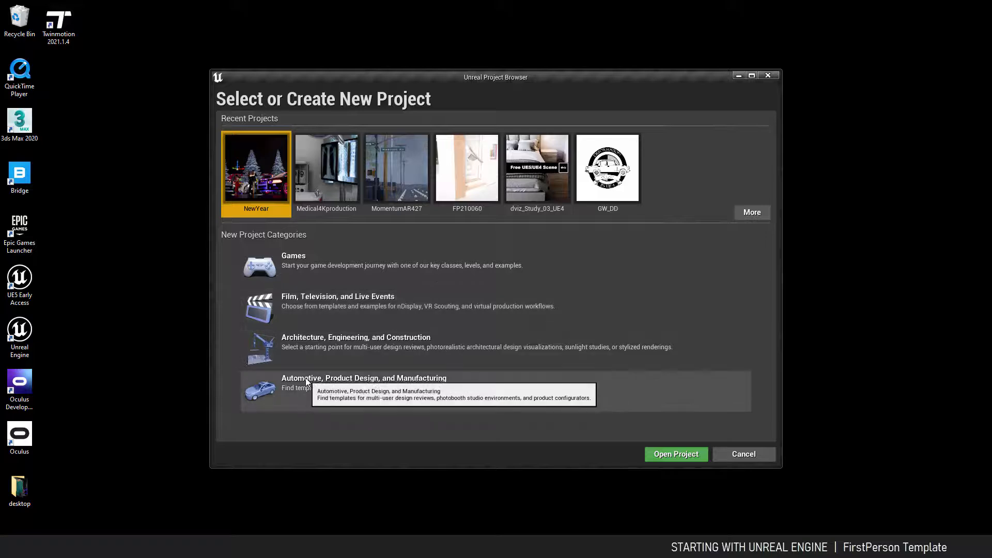
pyautogui.click(302, 266)
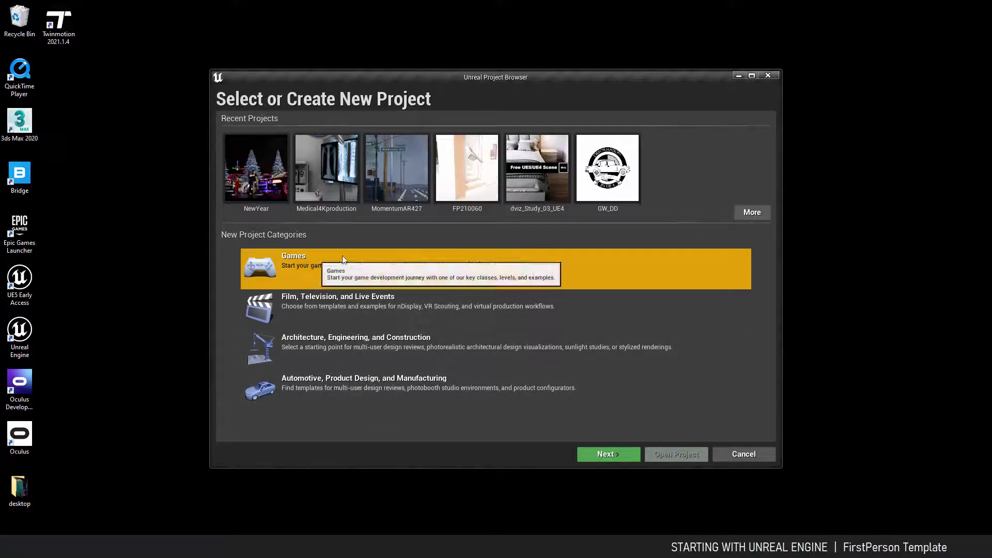
pyautogui.click(609, 455)
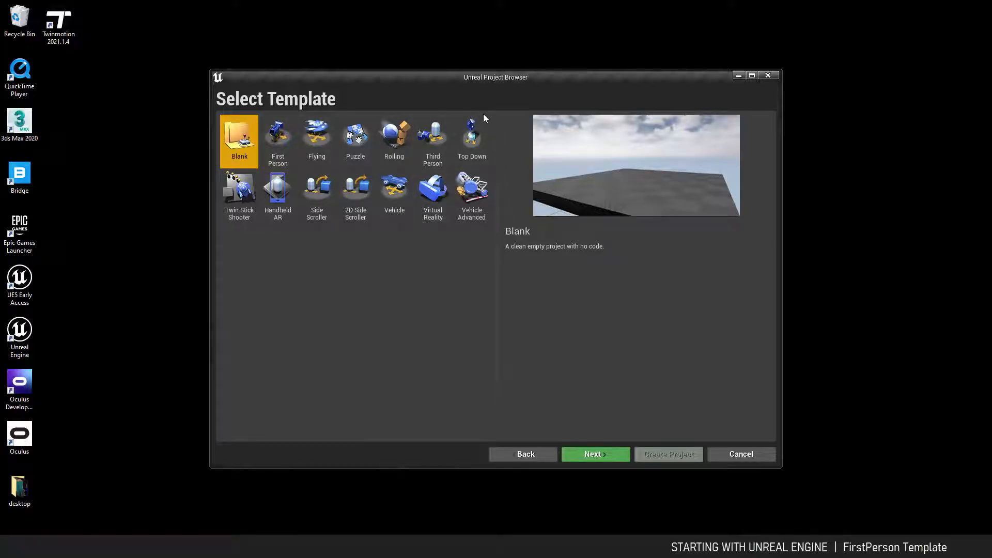
# Compare the First Person and Virtual Reality templates and choose First Person for the new project.
pyautogui.click(278, 136)
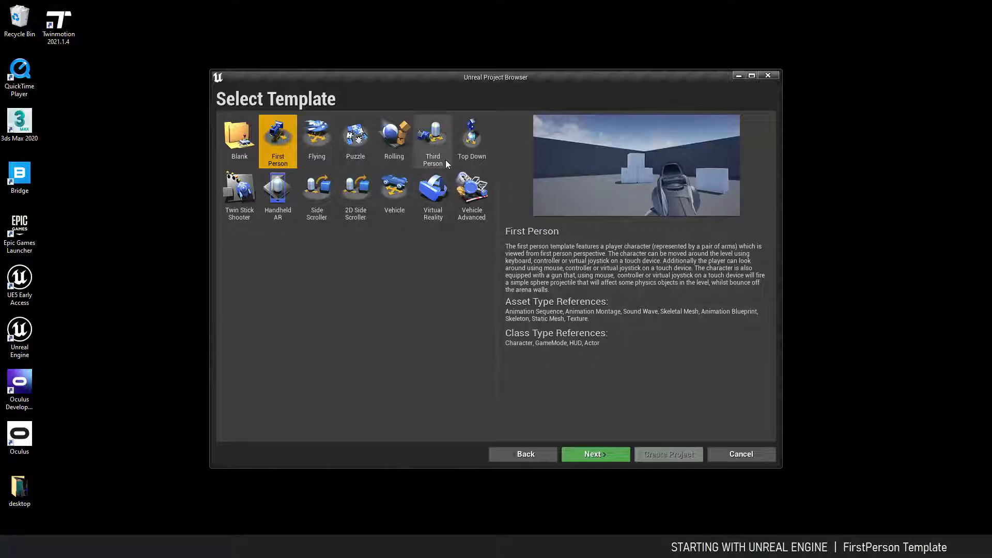
pyautogui.click(435, 195)
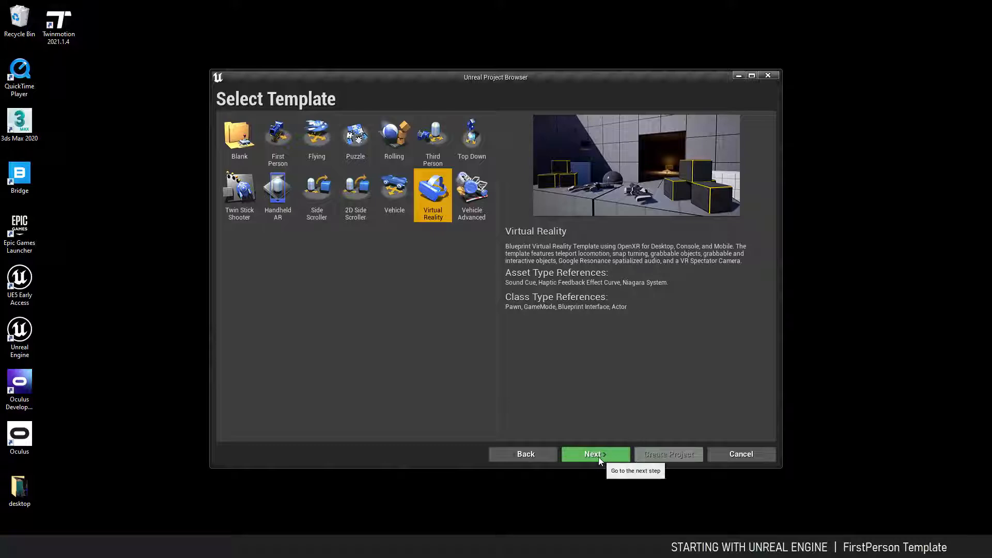
pyautogui.click(282, 134)
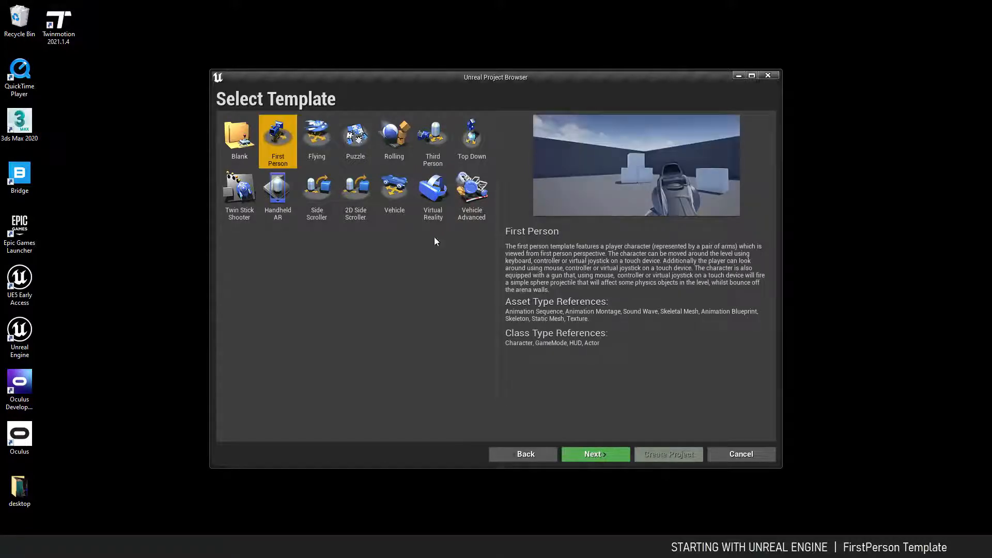
pyautogui.click(595, 456)
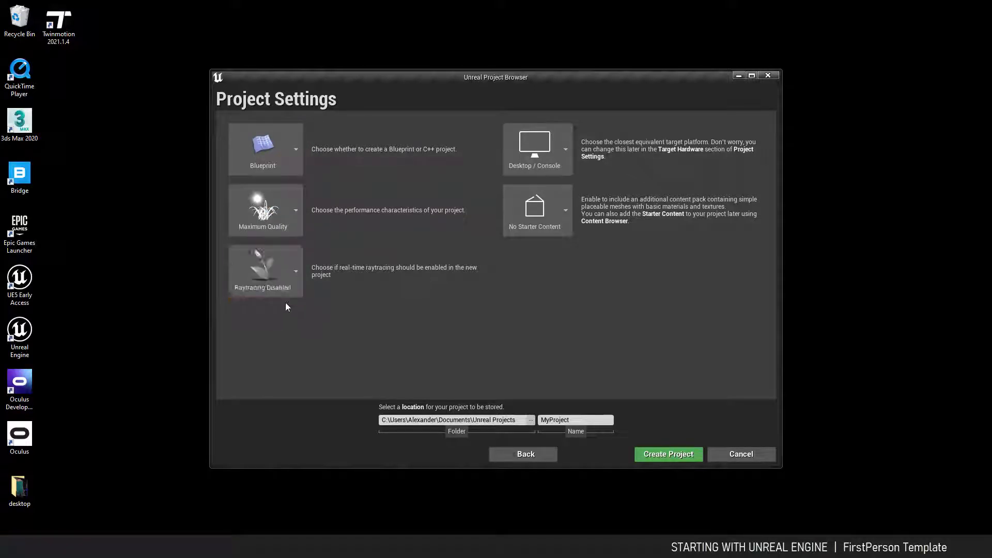
# Create the project as Test1, keeping raytracing disabled and Desktop / Console as the target platform.
pyautogui.click(298, 272)
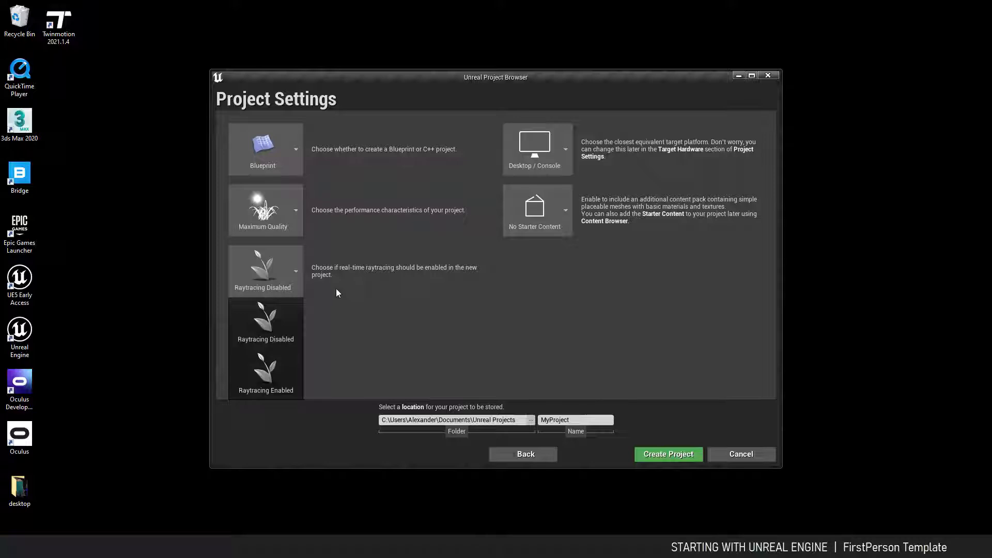
pyautogui.click(435, 296)
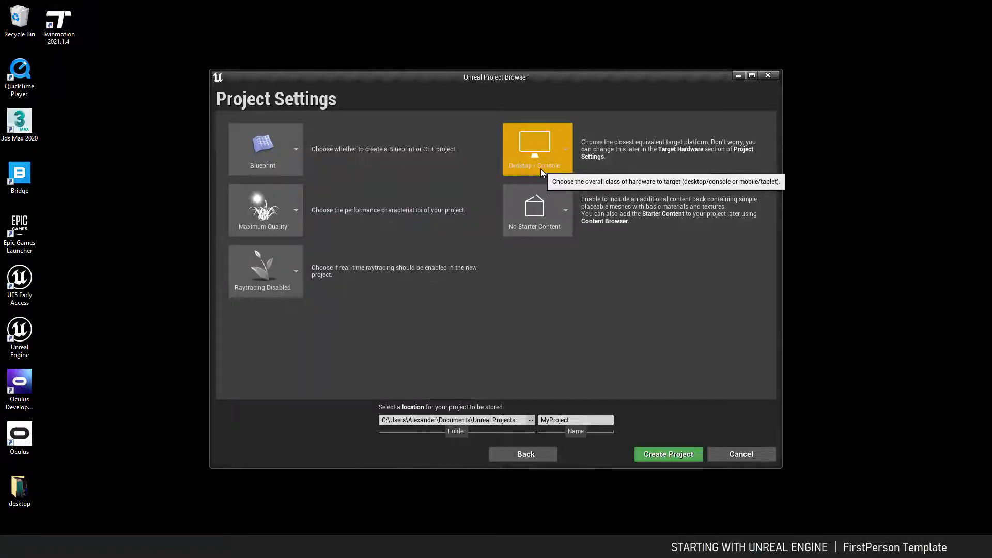
pyautogui.click(565, 149)
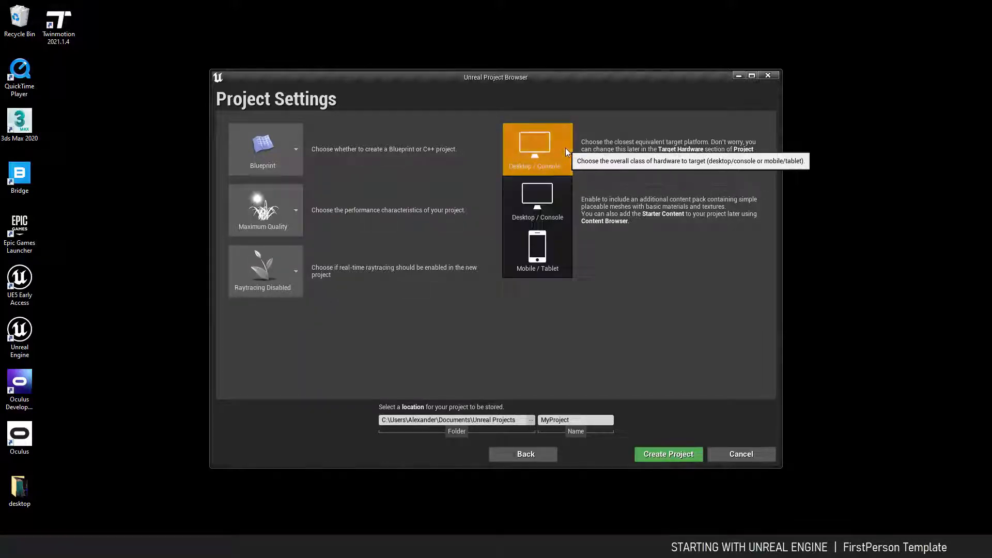
pyautogui.click(547, 197)
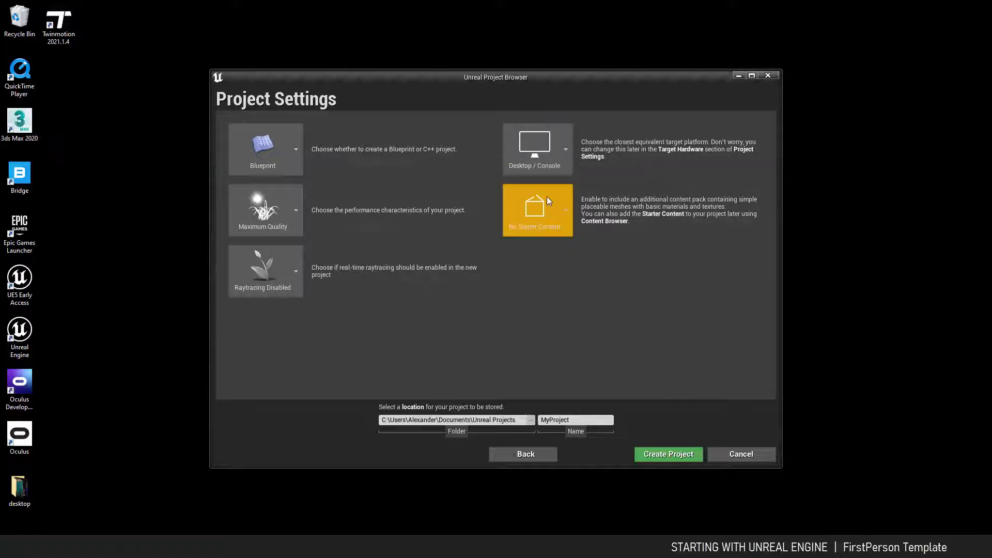
pyautogui.click(563, 164)
pyautogui.click(548, 149)
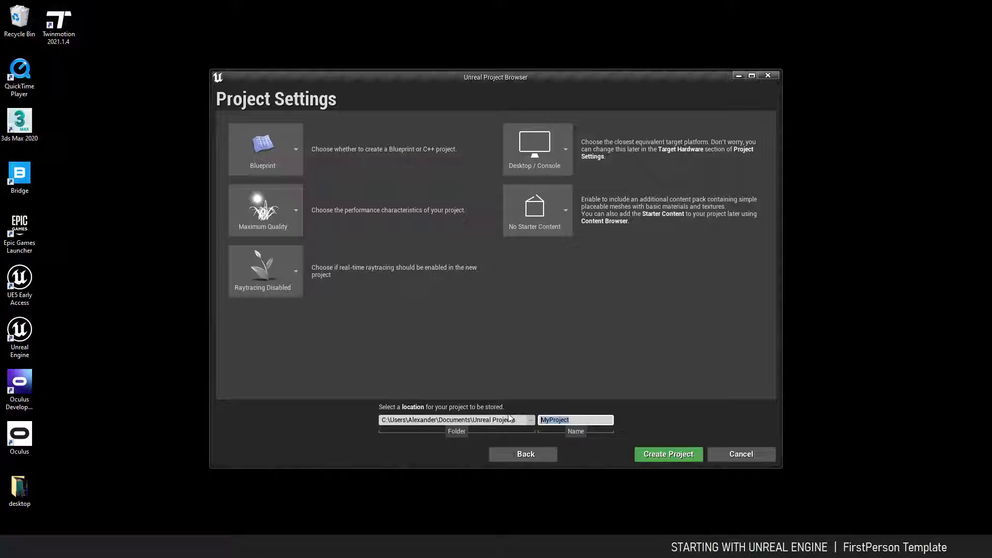
pyautogui.write('Test1')
pyautogui.click(686, 453)
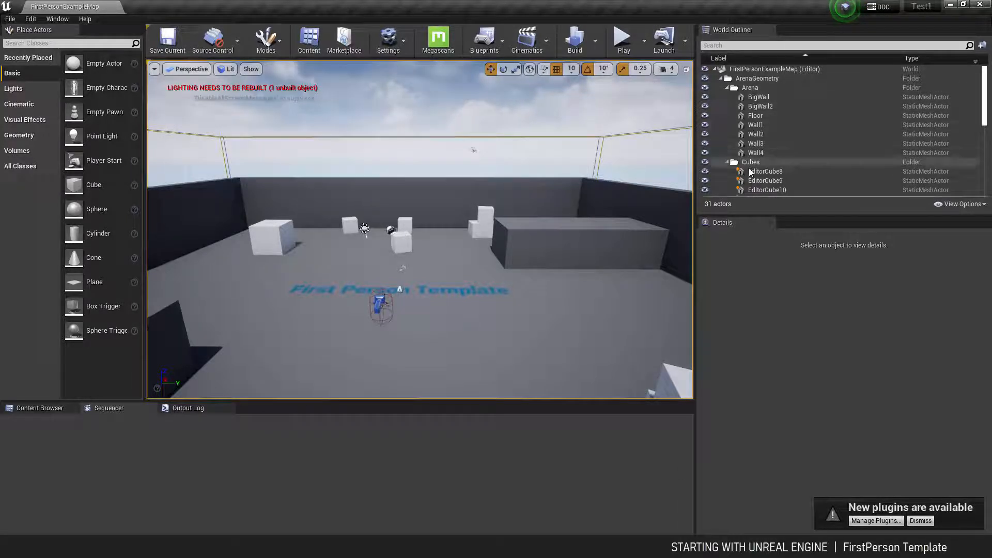
# Enlarge the World Outliner and inspect the arena's wall, floor and cube actors.
pyautogui.moveTo(796, 216); pyautogui.dragTo(797, 355)
pyautogui.click(759, 97)
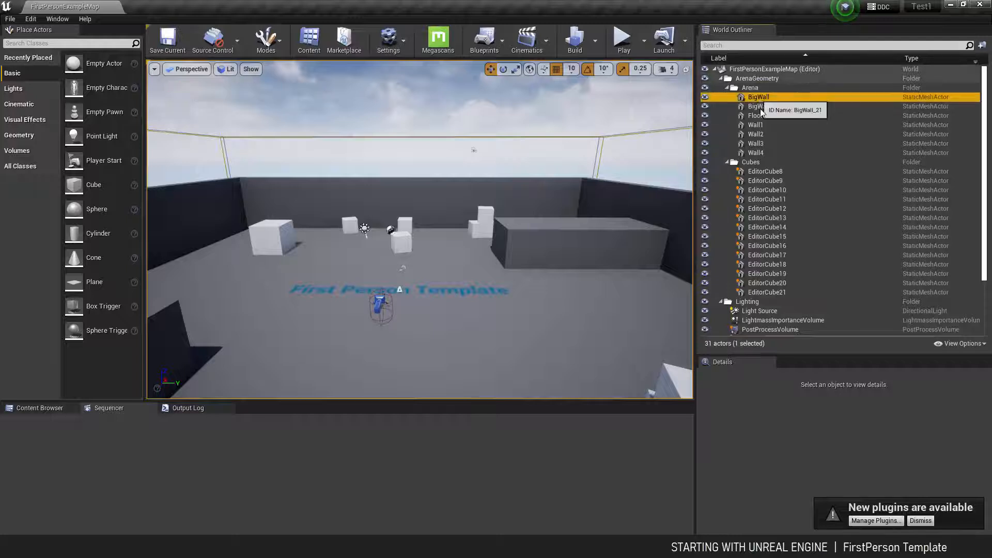
pyautogui.click(759, 117)
pyautogui.click(761, 144)
pyautogui.click(764, 172)
pyautogui.click(765, 209)
pyautogui.click(768, 246)
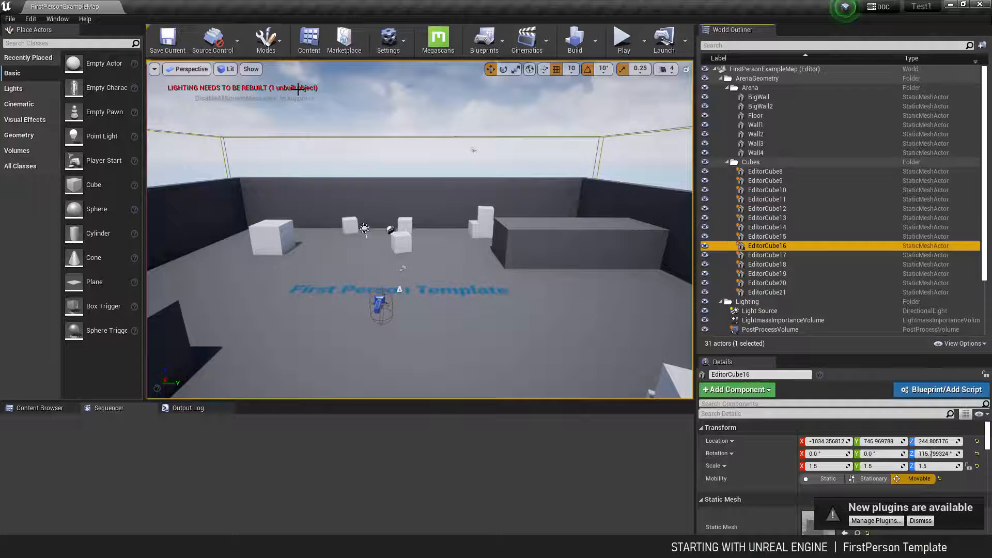
# Examine the level's lighting actors, including the Light Source, LightmassImportanceVolume and PostProcessVolume and its lens settings.
pyautogui.moveTo(987, 262); pyautogui.dragTo(987, 308)
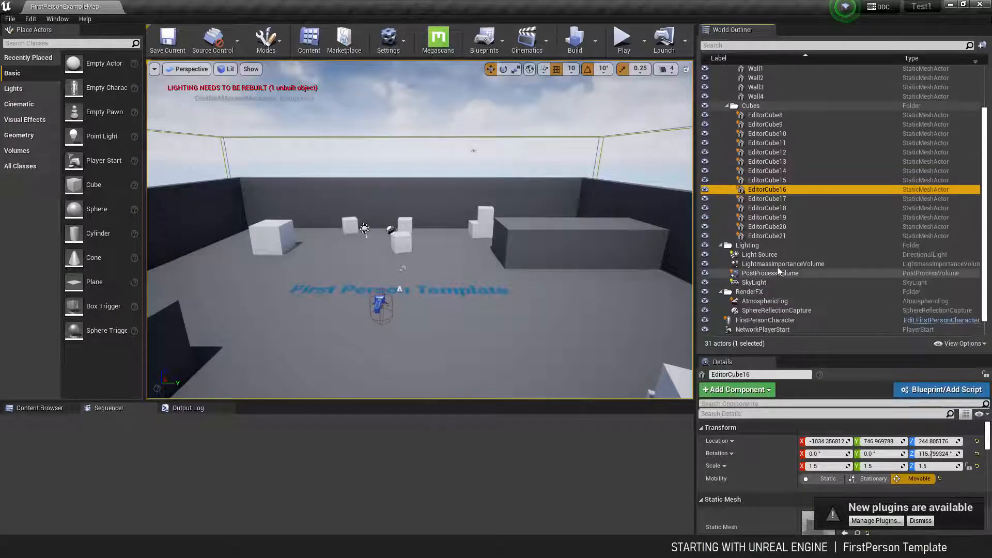
pyautogui.click(752, 256)
pyautogui.click(752, 266)
pyautogui.click(751, 274)
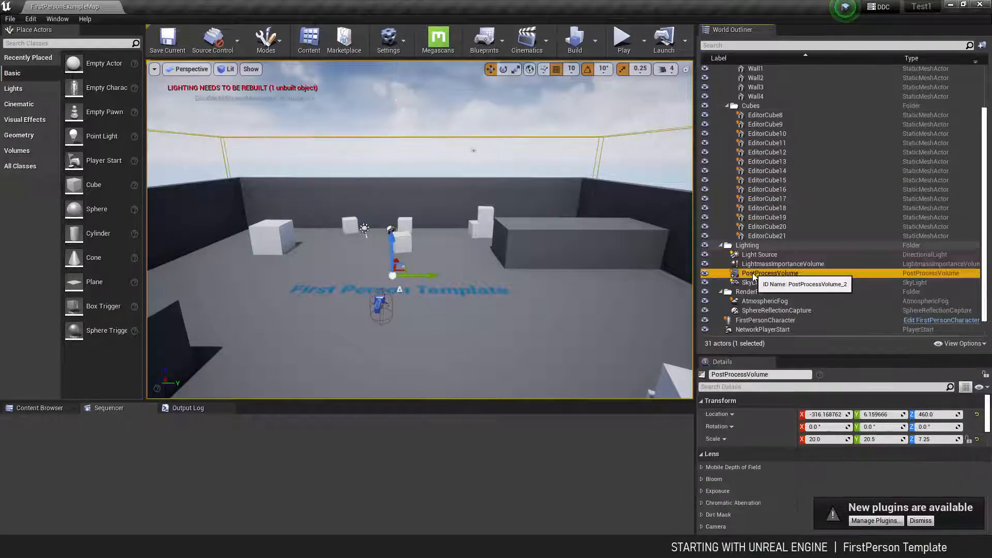
pyautogui.click(758, 258)
pyautogui.click(760, 265)
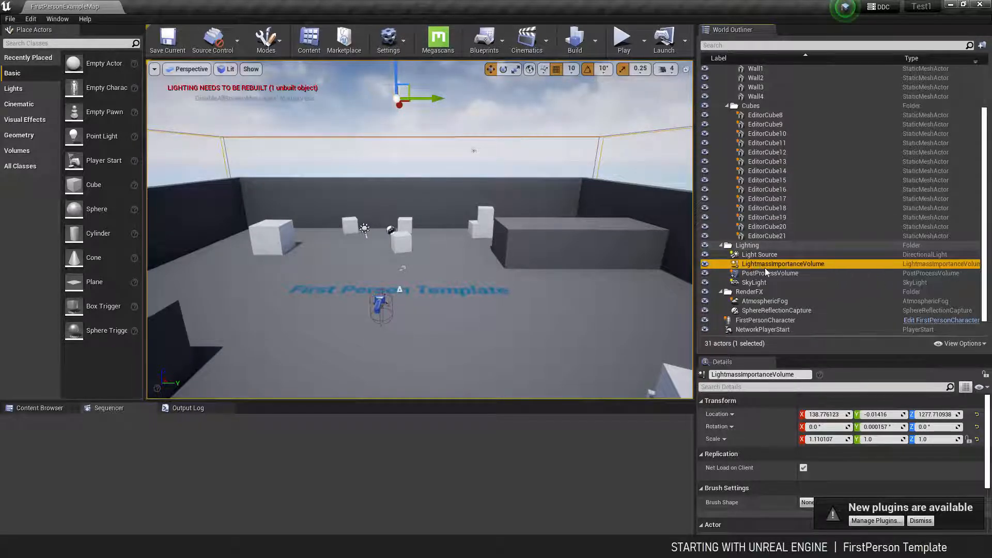
pyautogui.click(745, 275)
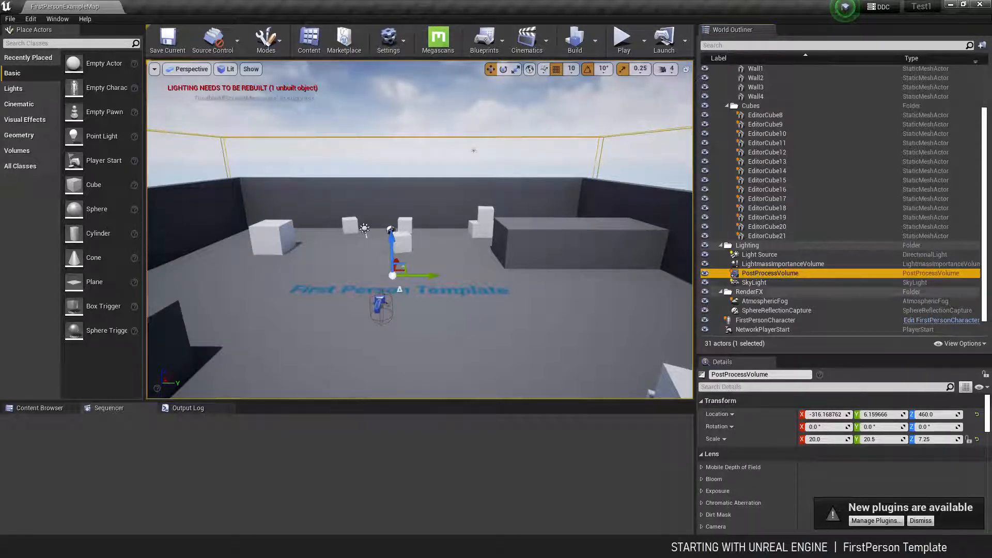
pyautogui.scroll(-2, 722, 467)
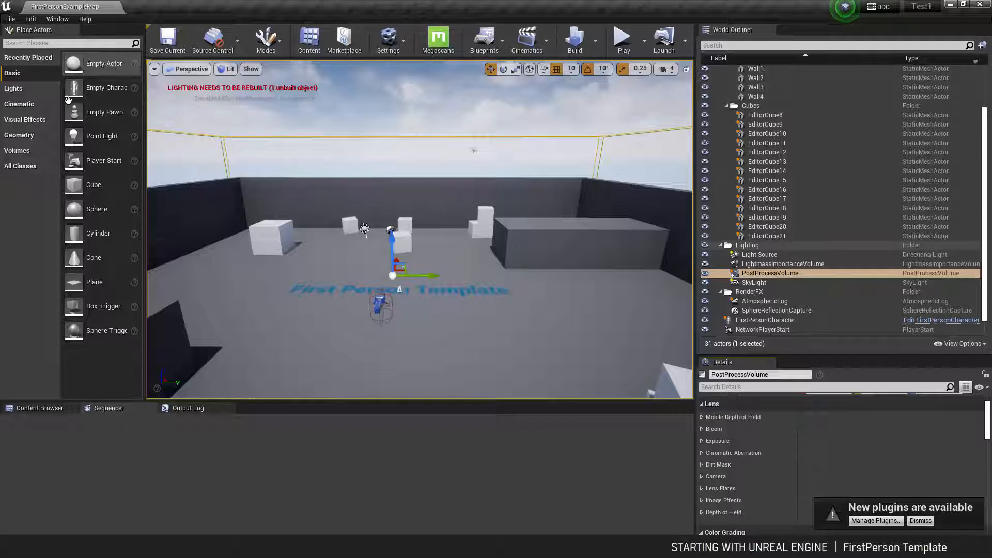
# Try placing a cube and a point light on the arena floor, deleting each one again.
pyautogui.moveTo(73, 185); pyautogui.dragTo(279, 272)
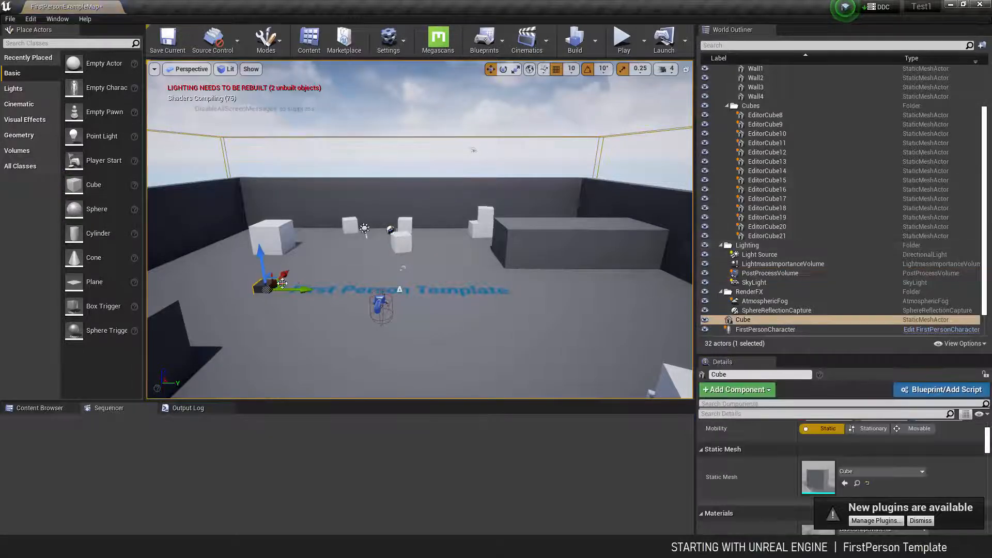
pyautogui.press('Delete')
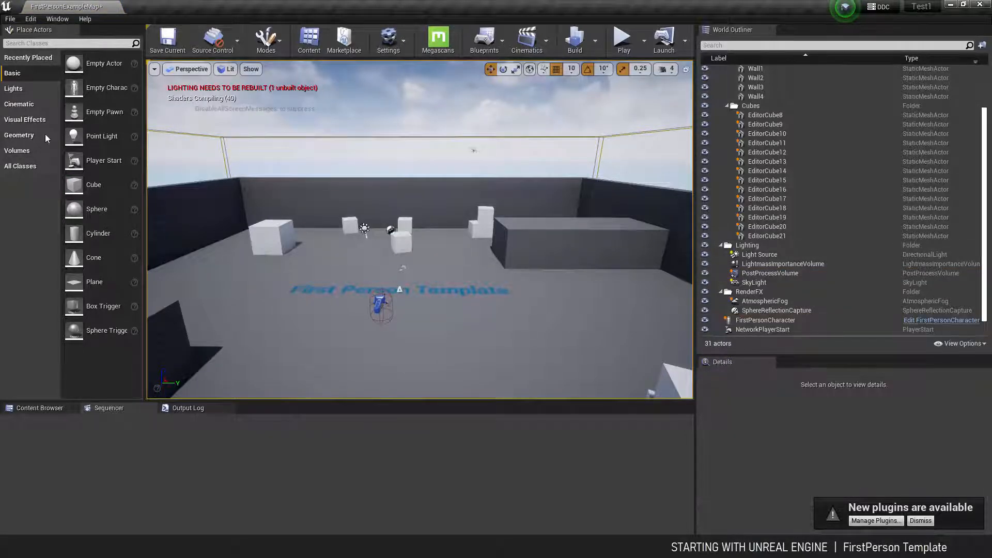
pyautogui.click(23, 89)
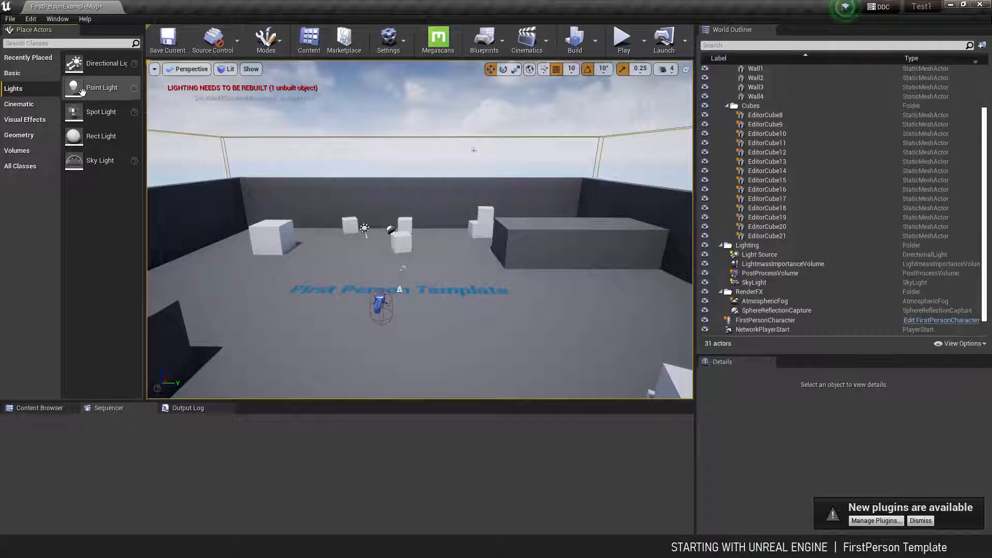
pyautogui.moveTo(73, 91); pyautogui.dragTo(236, 278)
pyautogui.press('Delete')
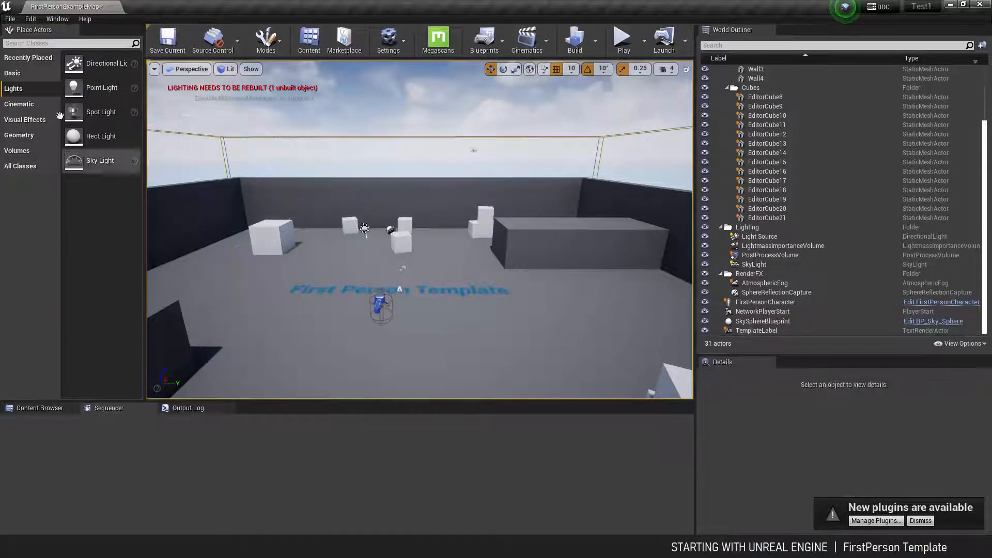
# Browse the placeable actors under Cinematic, Visual Effects, Geometry, Volumes and All Classes.
pyautogui.click(31, 105)
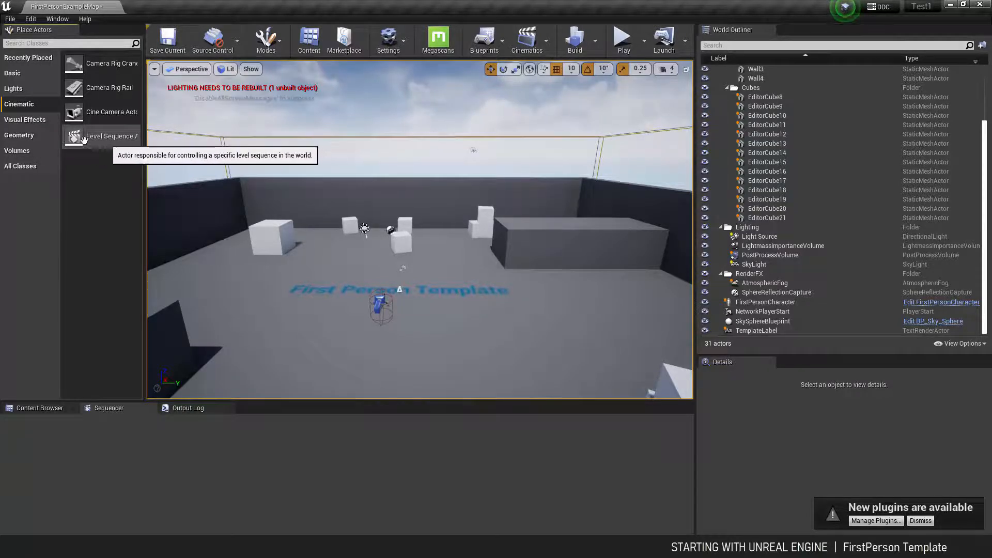
pyautogui.click(35, 123)
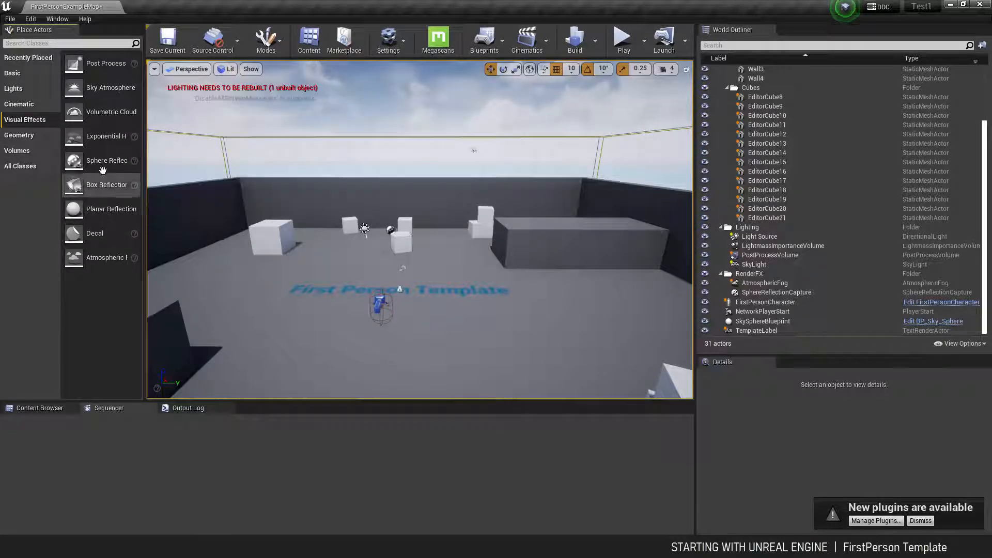
pyautogui.click(21, 135)
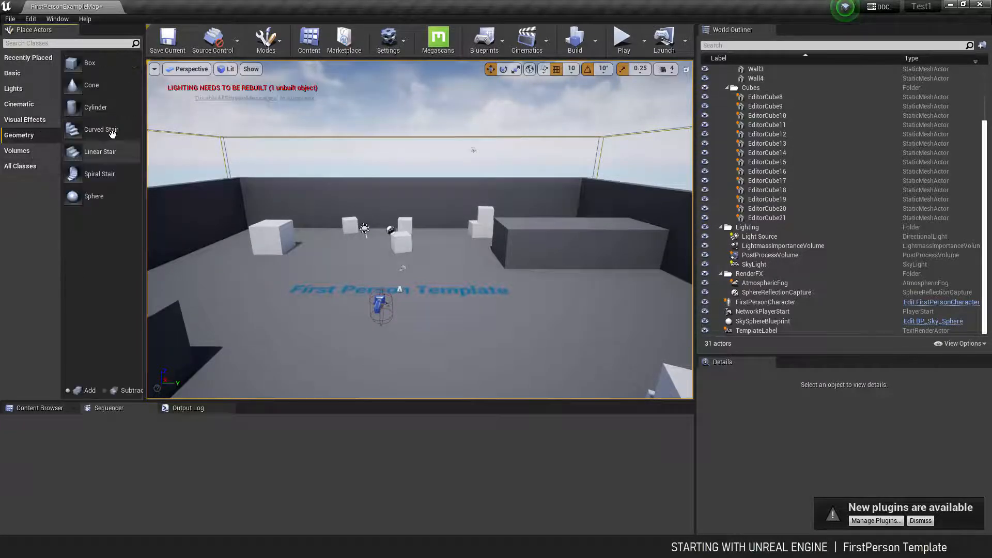
pyautogui.click(26, 153)
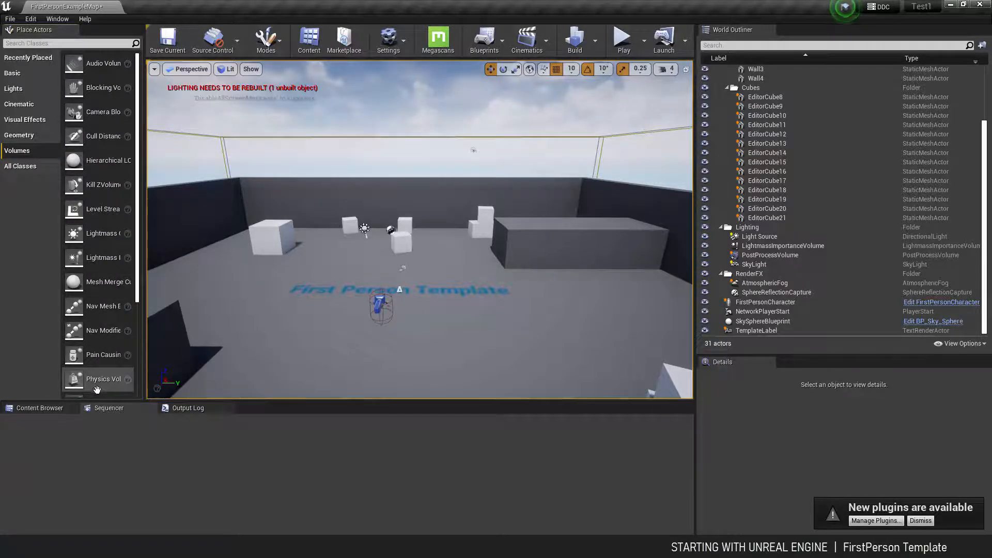
pyautogui.click(25, 169)
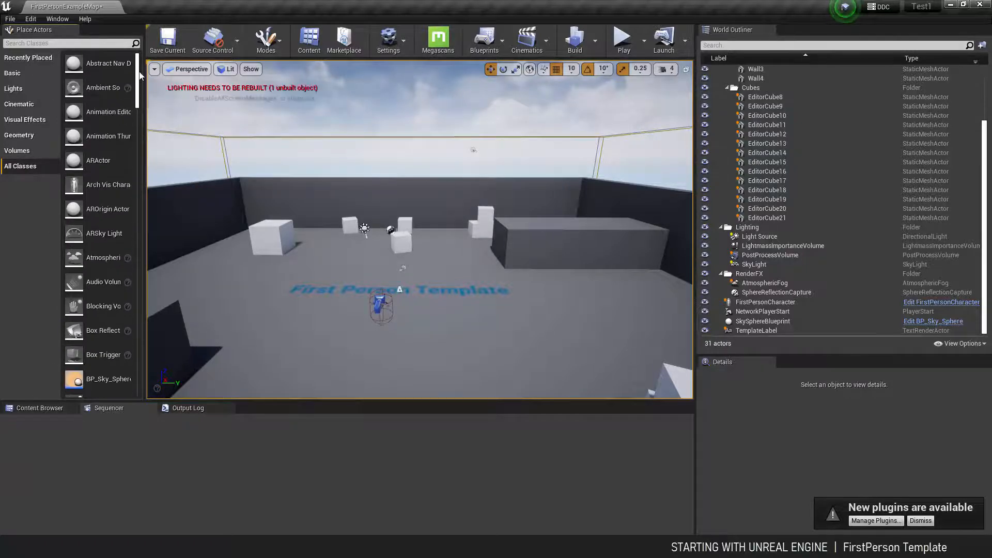
# Raise the directional Light Source in the arena and rotate it to change the direction of the shadows.
pyautogui.scroll(1, 378, 248)
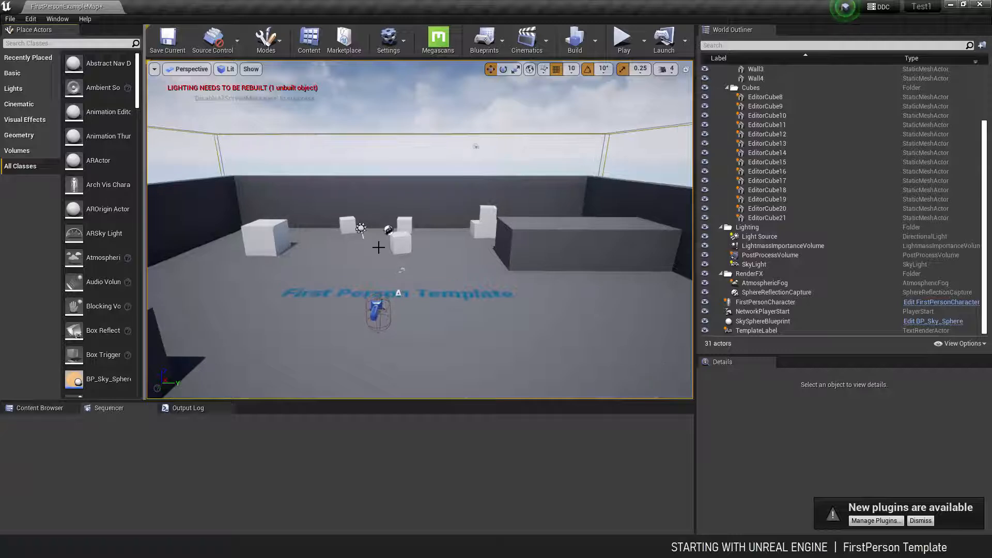
pyautogui.scroll(-1, 359, 248)
pyautogui.scroll(5, 360, 227)
pyautogui.click(312, 227)
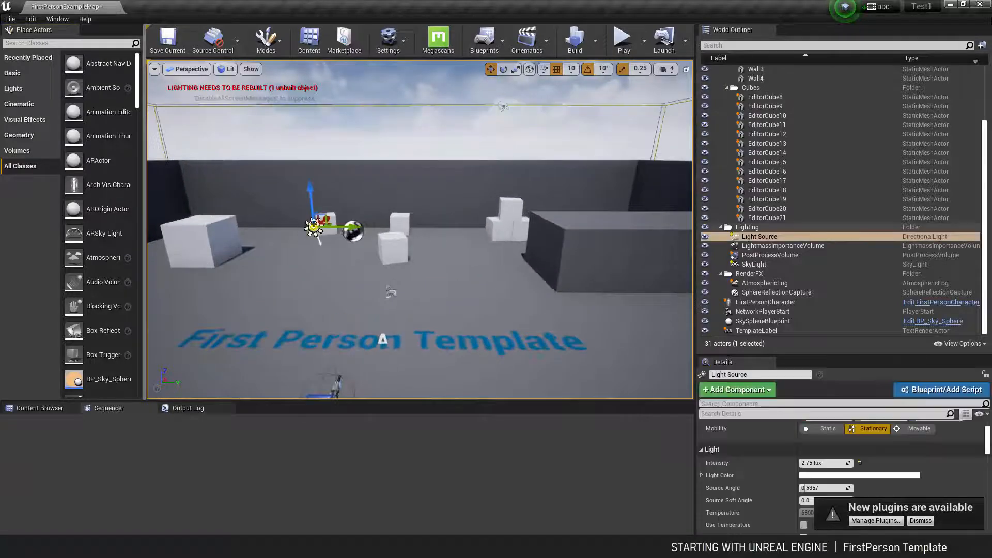
pyautogui.moveTo(313, 180); pyautogui.dragTo(312, 164)
pyautogui.click(504, 70)
pyautogui.moveTo(344, 205); pyautogui.dragTo(369, 190)
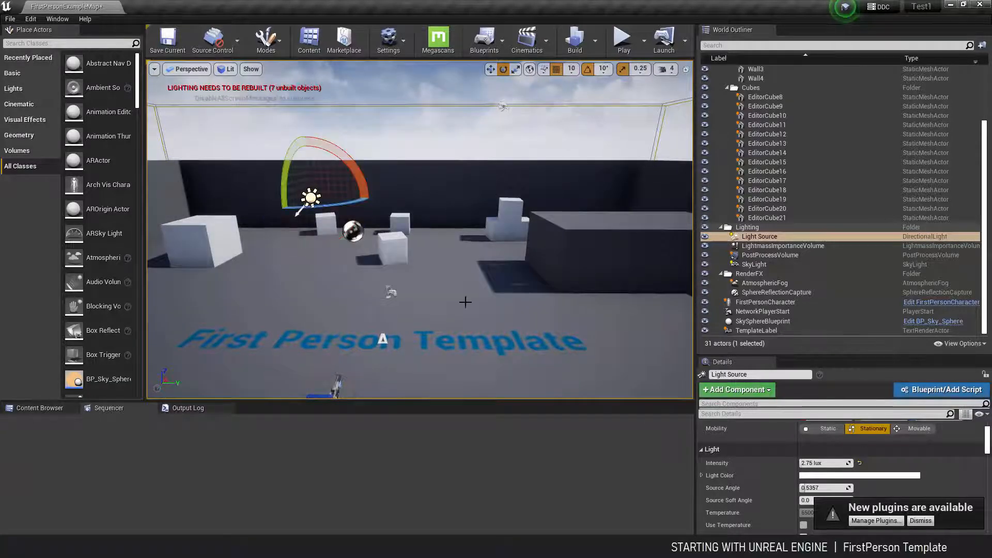
# Select the NetworkPlayerStart actor, play-test the level in the viewport and stop the session.
pyautogui.click(391, 292)
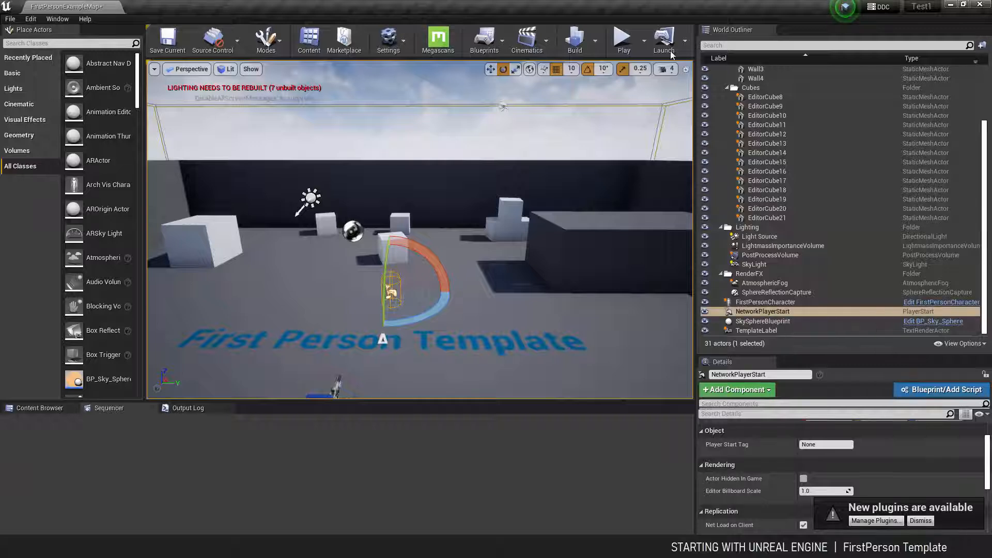
pyautogui.click(622, 37)
pyautogui.click(423, 244)
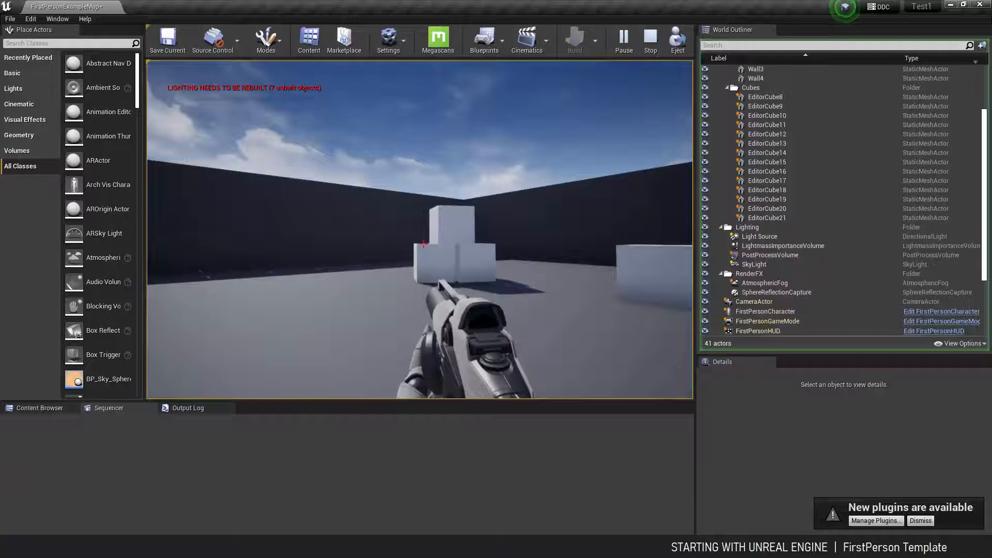
pyautogui.press('Escape')
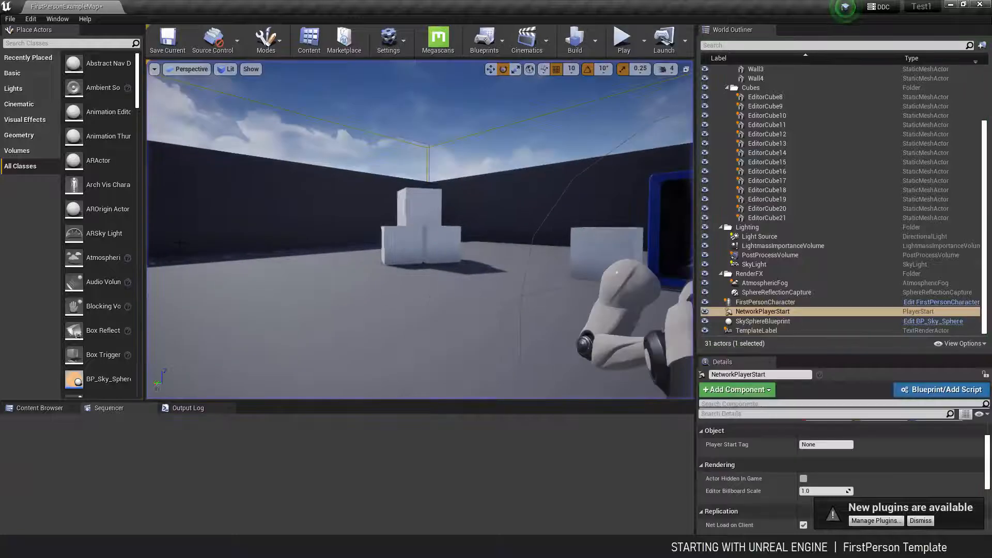
# Select the FirstPersonCharacter actor standing in the arena.
pyautogui.moveTo(371, 164); pyautogui.dragTo(489, 228, button='right')
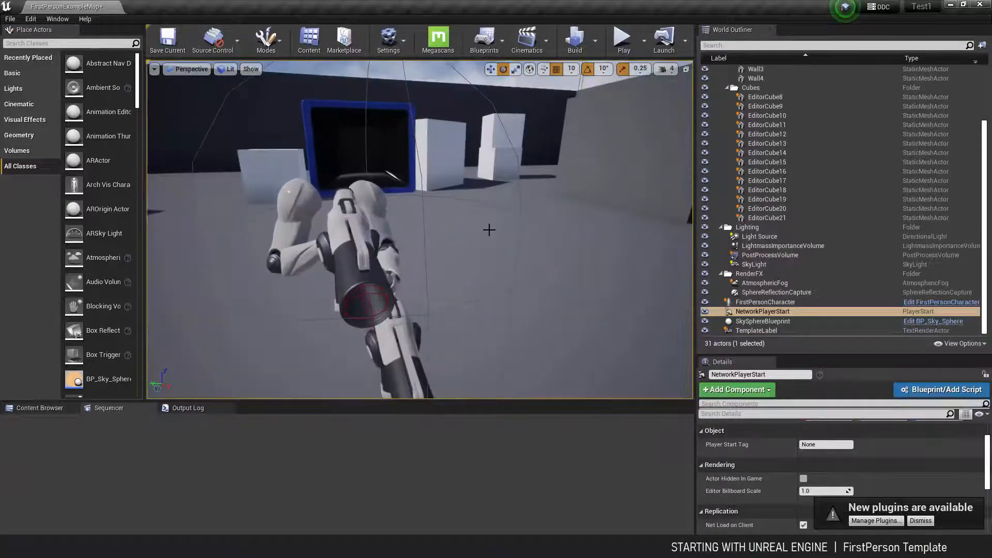
pyautogui.scroll(-3, 349, 248)
pyautogui.click(386, 235)
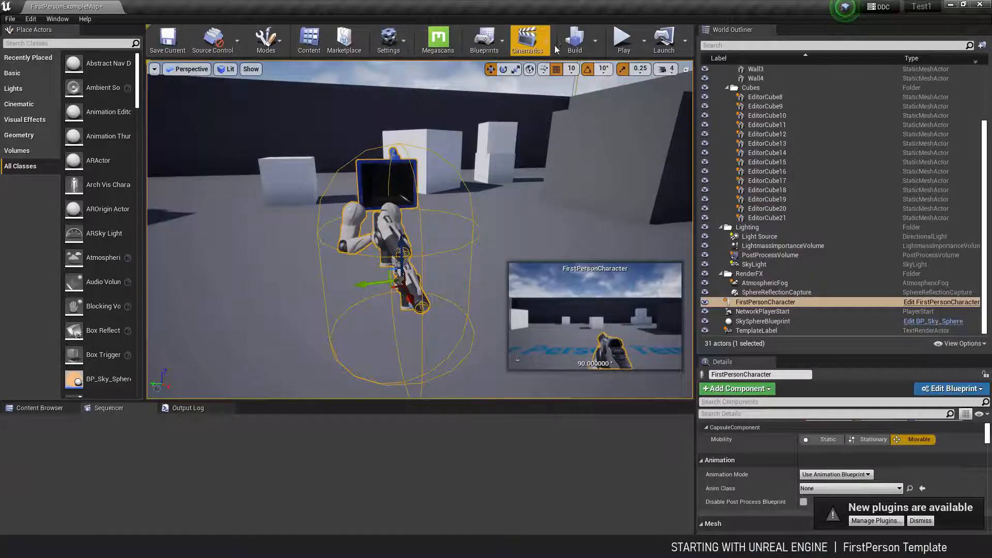
# Open the Level Blueprint of the map to view its event graph, and close it again.
pyautogui.click(596, 41)
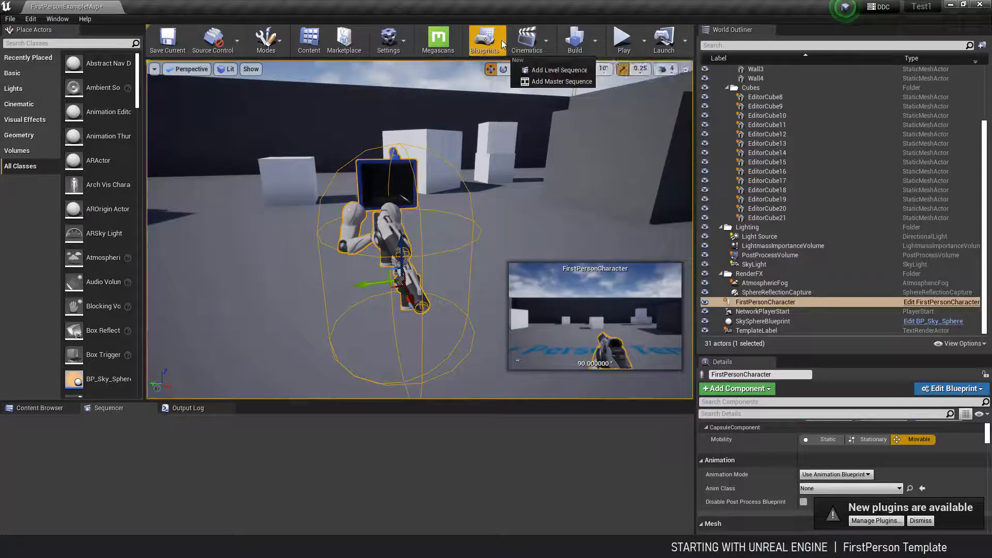
pyautogui.click(501, 41)
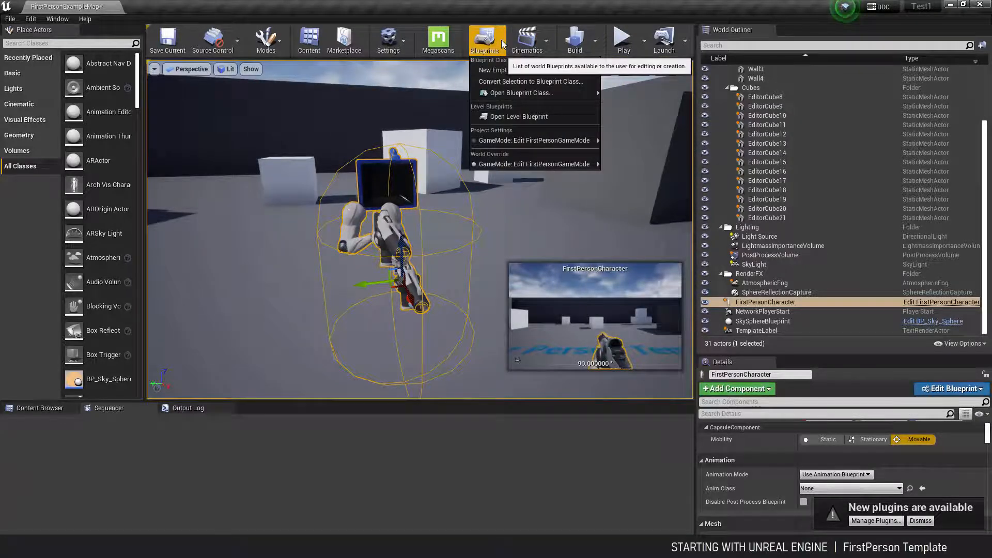
pyautogui.click(502, 116)
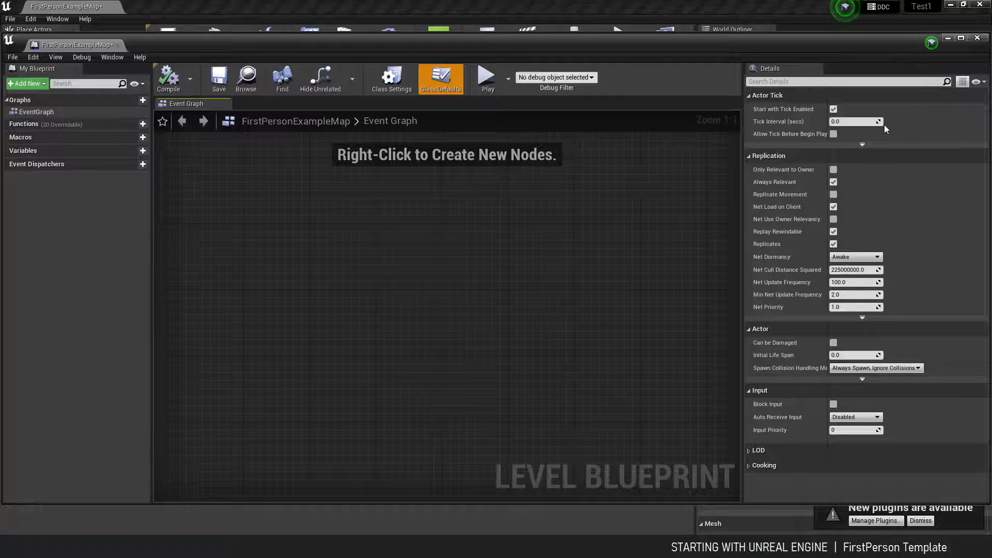
pyautogui.click(977, 38)
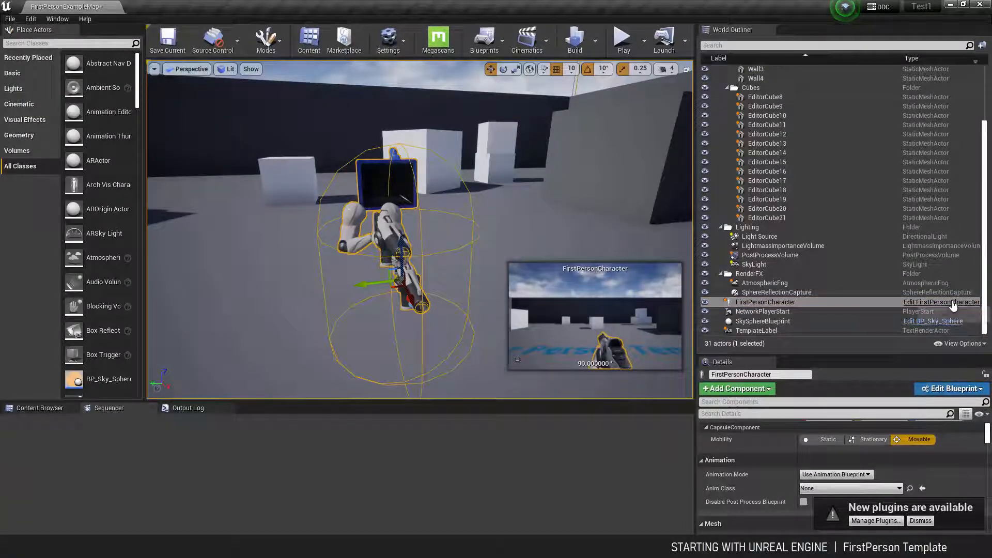
# Browse to the FirstPersonCharacter asset from its actor and look through the Geometry Meshes folder.
pyautogui.rightClick(750, 302)
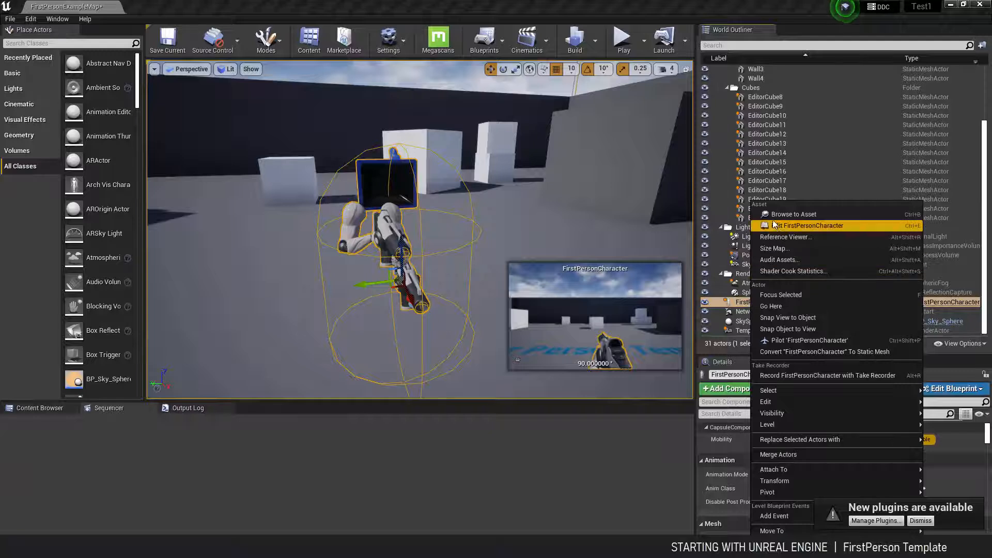
pyautogui.click(792, 214)
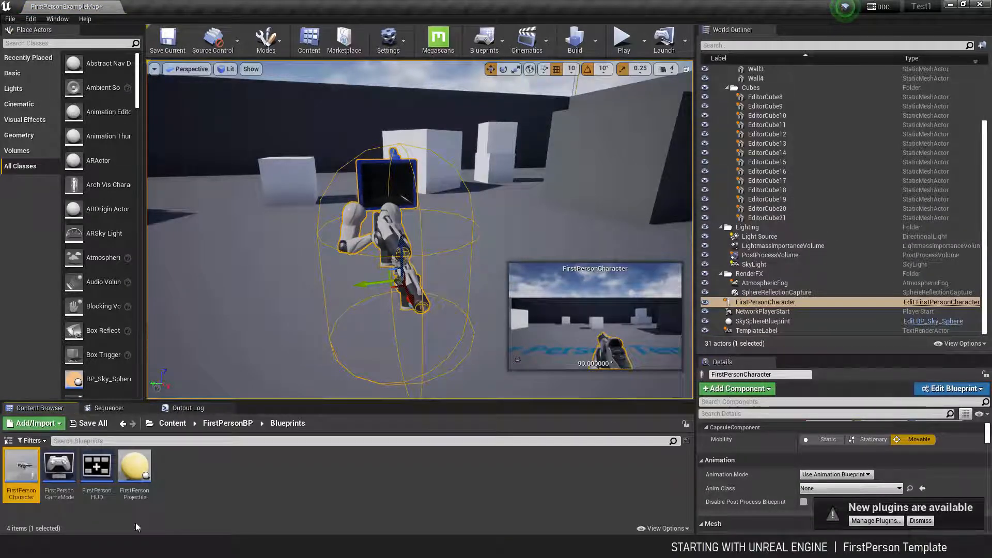
pyautogui.click(227, 423)
pyautogui.click(172, 423)
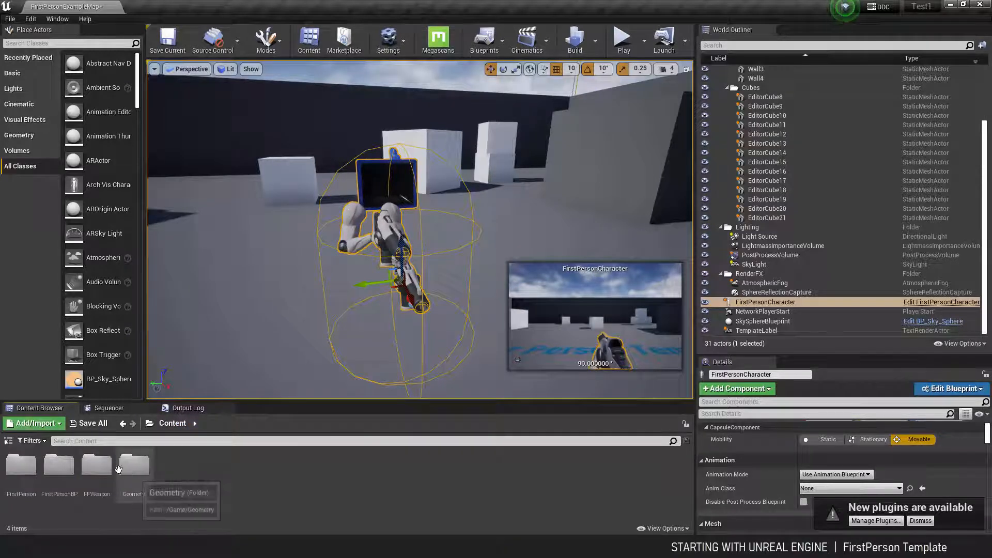
pyautogui.doubleClick(140, 477)
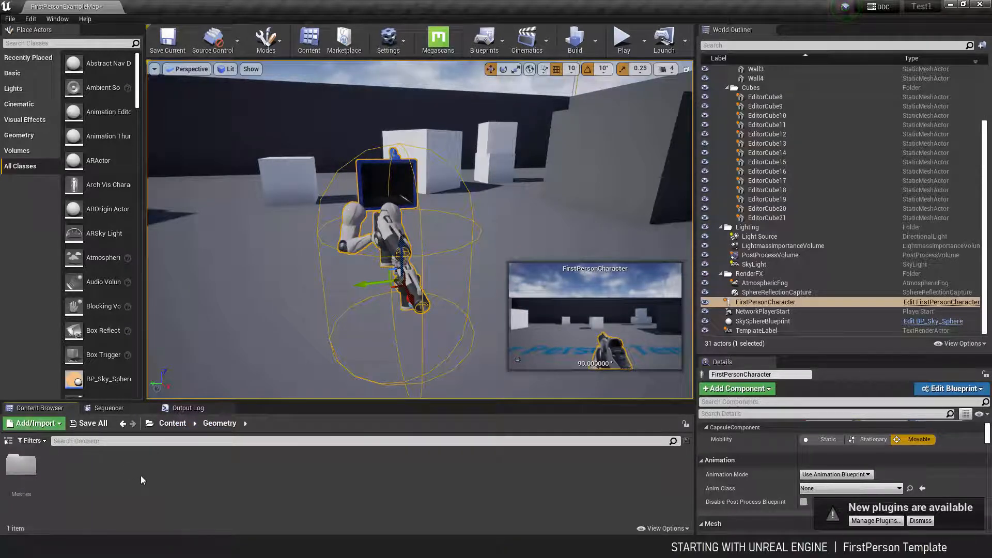
pyautogui.doubleClick(20, 466)
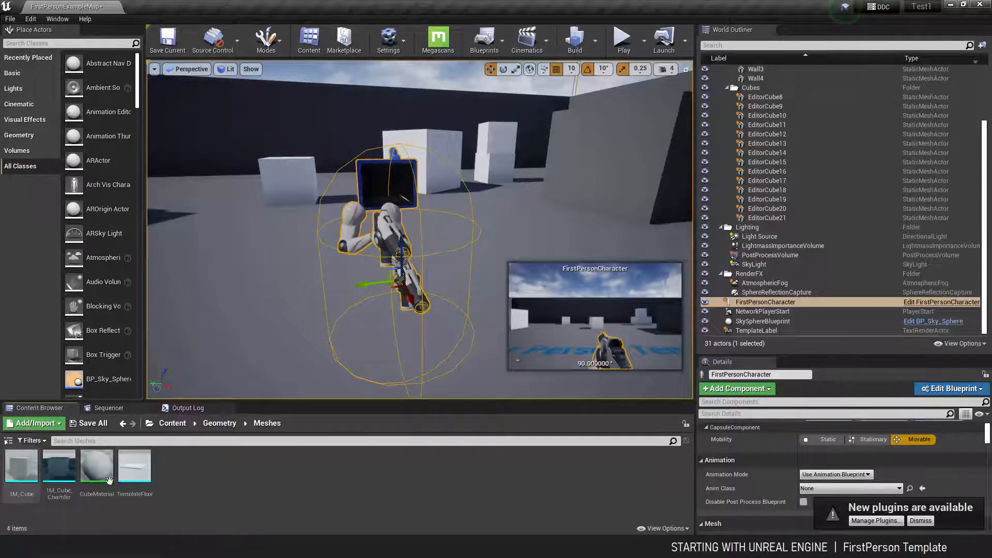
# View the contents of the FPWeapon folder and its Materials subfolder.
pyautogui.click(172, 423)
pyautogui.doubleClick(97, 466)
pyautogui.click(25, 469)
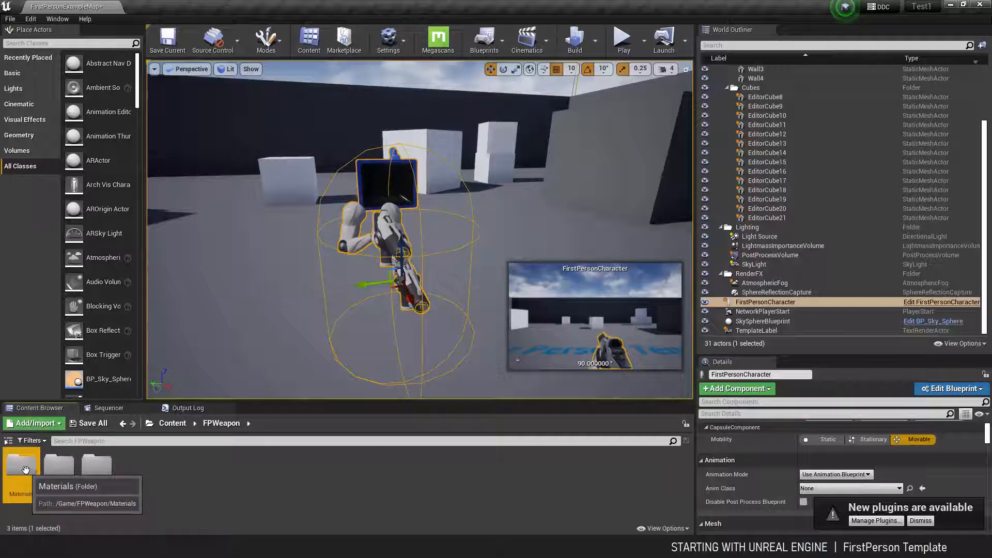
pyautogui.doubleClick(25, 469)
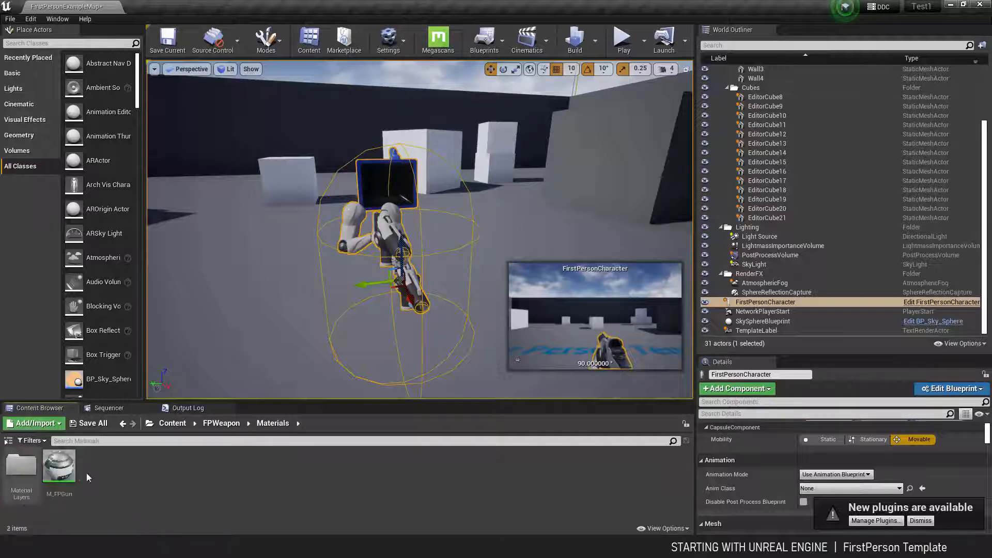
# Open the FirstPersonBP content folder and start its FirstPerson Overview tutorial.
pyautogui.click(173, 424)
pyautogui.click(59, 468)
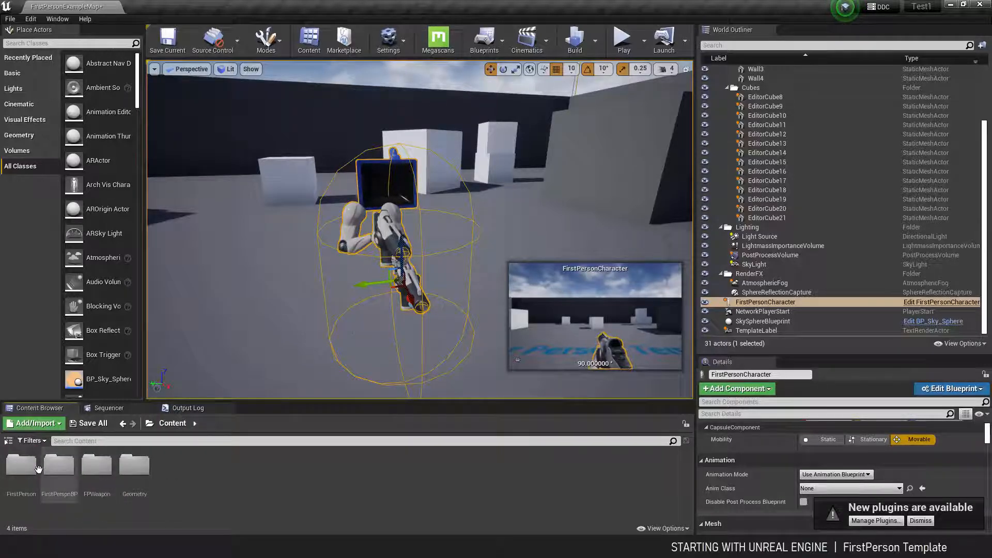
pyautogui.doubleClick(59, 467)
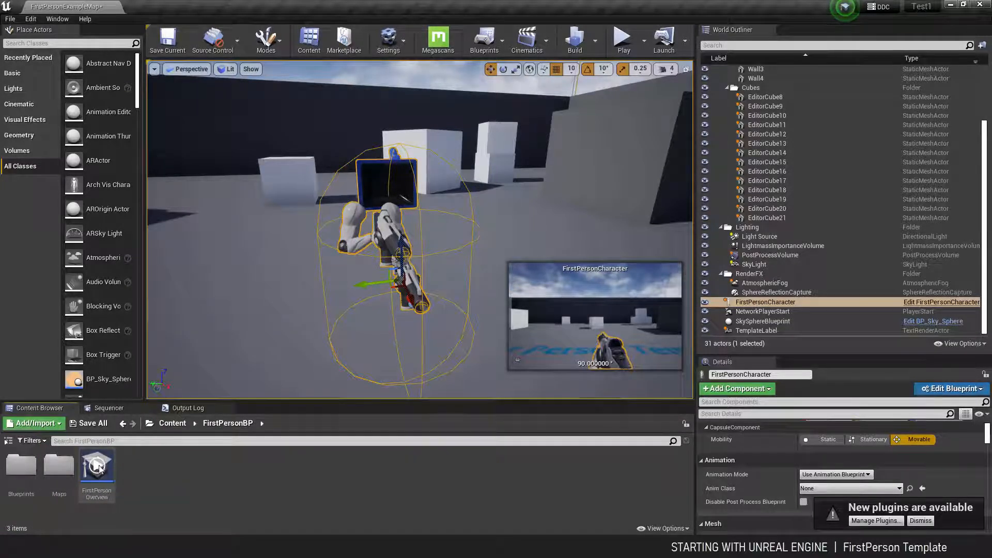
pyautogui.click(173, 424)
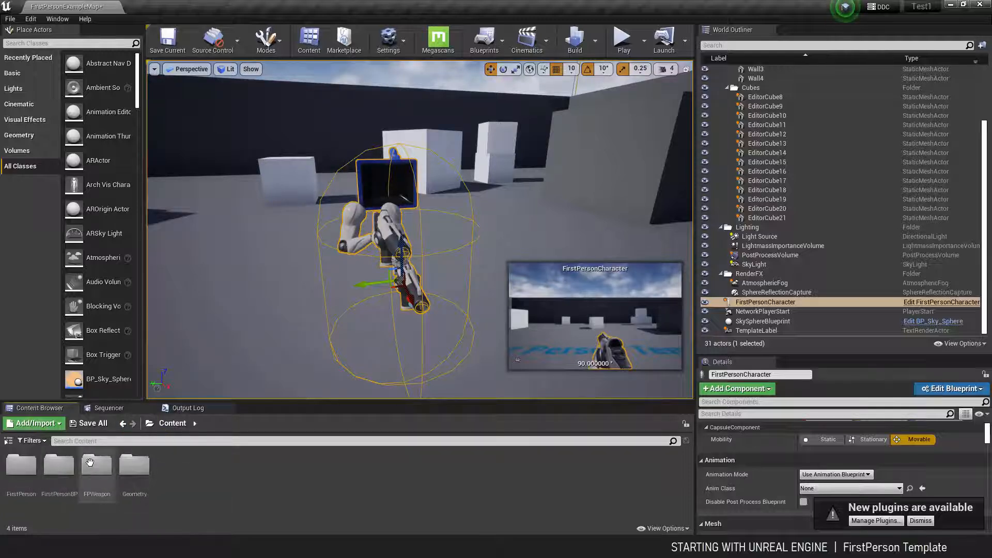
pyautogui.doubleClick(59, 465)
pyautogui.doubleClick(97, 465)
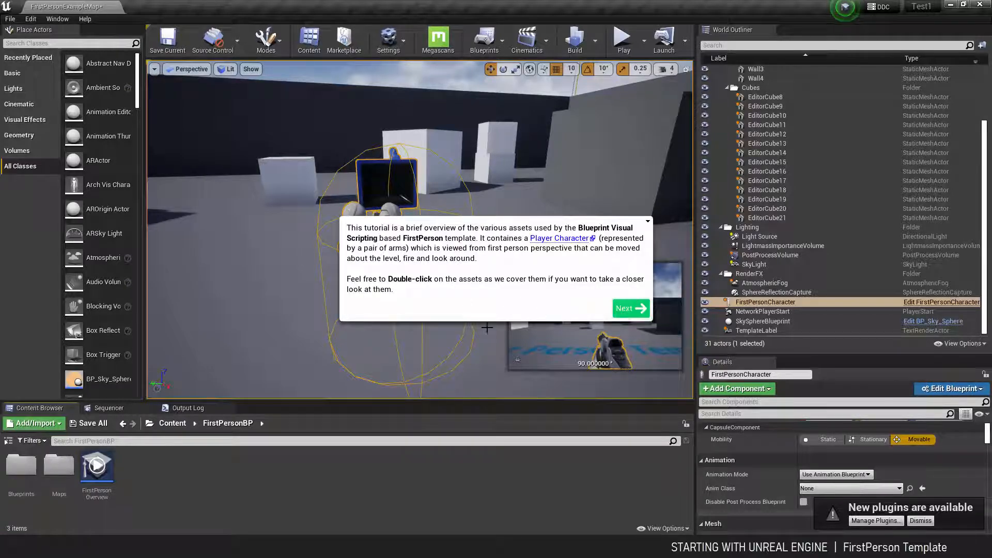
# Go through all stages of the First Person template overview tutorial and close the tutorial browser at the end.
pyautogui.click(629, 309)
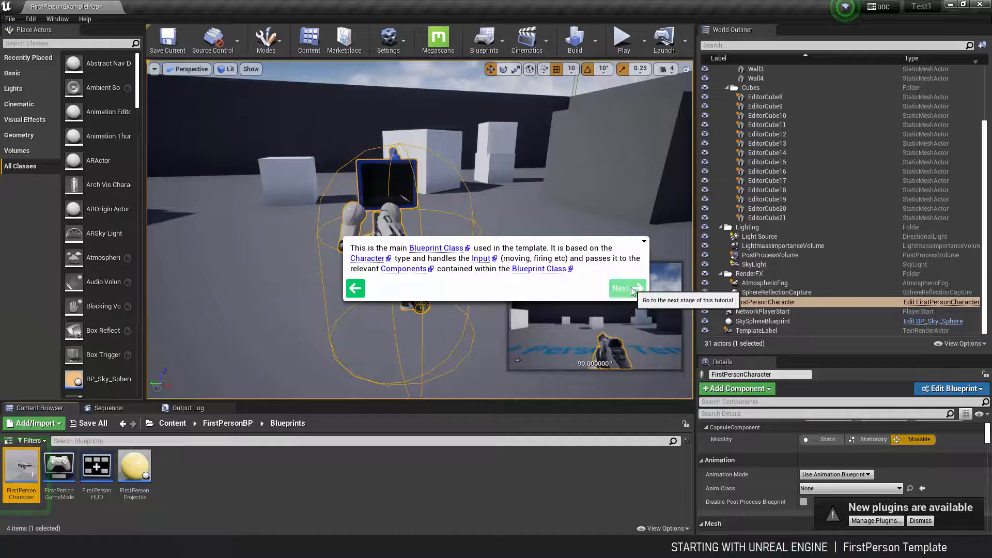
pyautogui.click(631, 289)
pyautogui.click(631, 285)
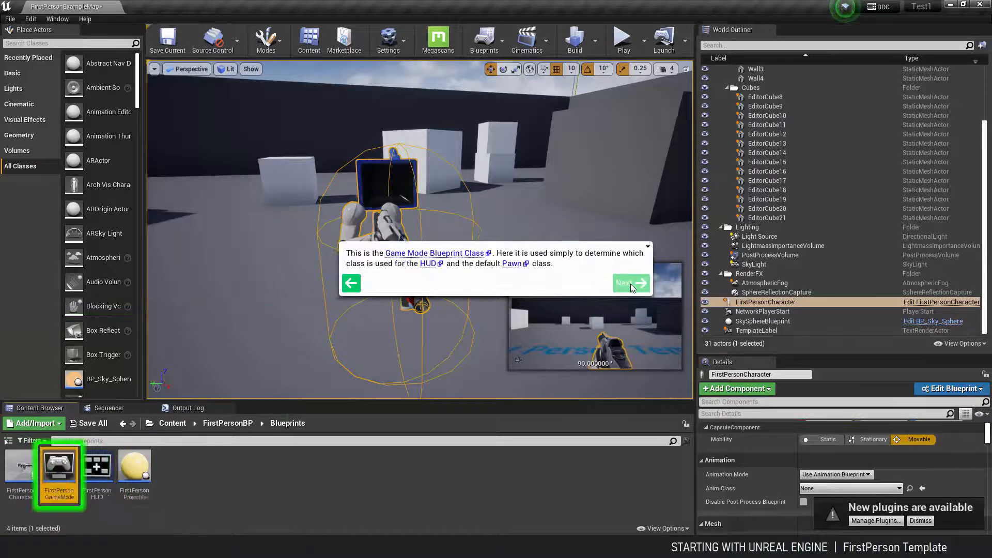
pyautogui.click(630, 284)
pyautogui.click(630, 284)
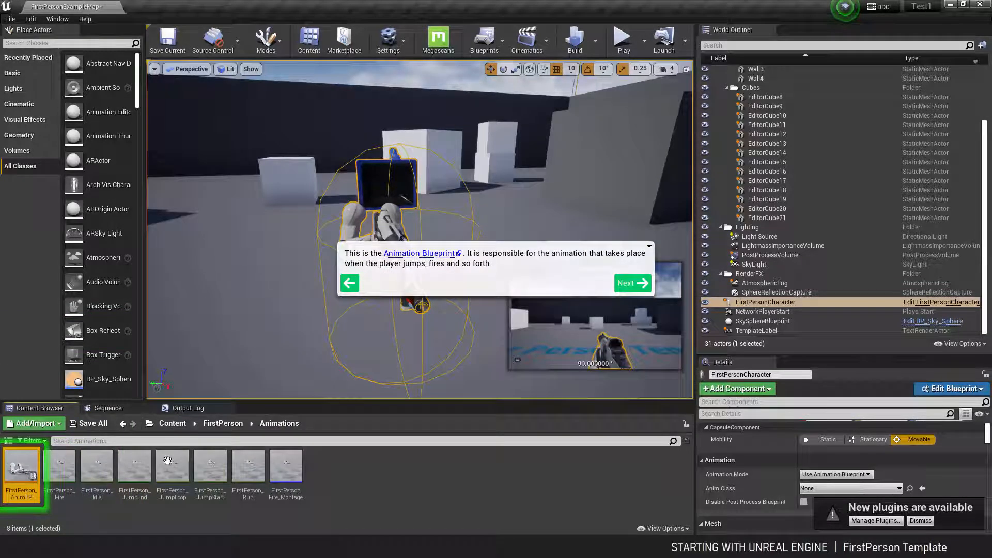
pyautogui.click(641, 283)
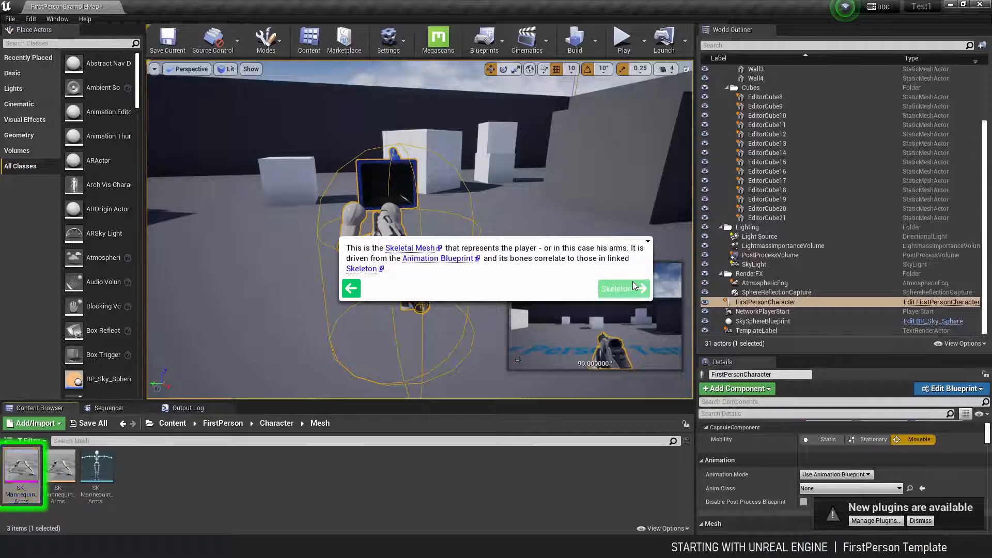
pyautogui.click(634, 284)
pyautogui.click(633, 282)
pyautogui.click(629, 287)
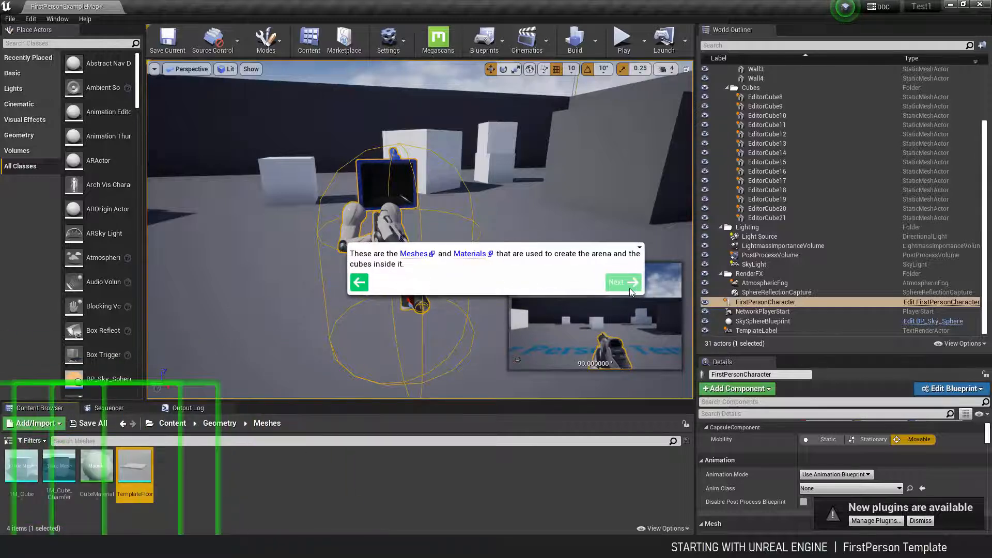
pyautogui.click(630, 288)
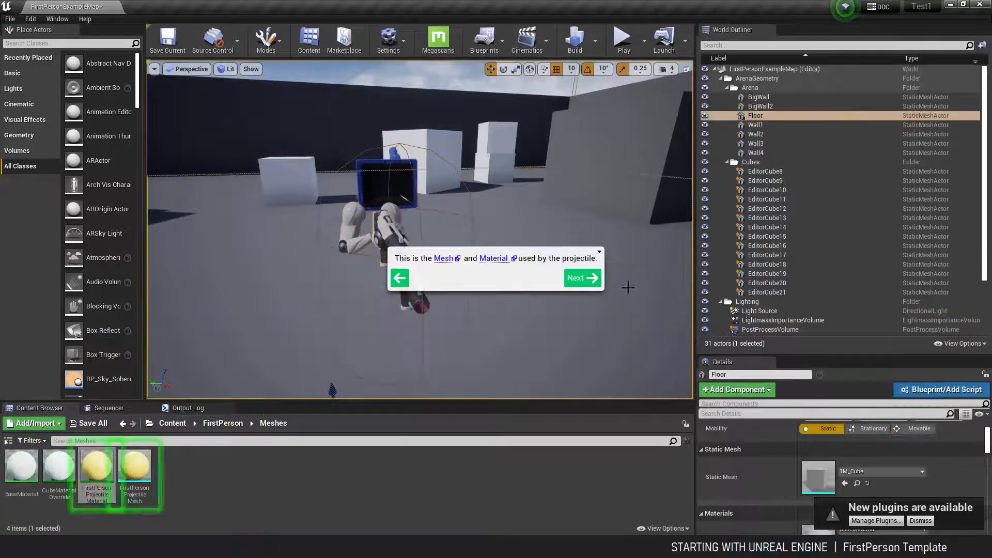
pyautogui.click(571, 280)
pyautogui.click(598, 279)
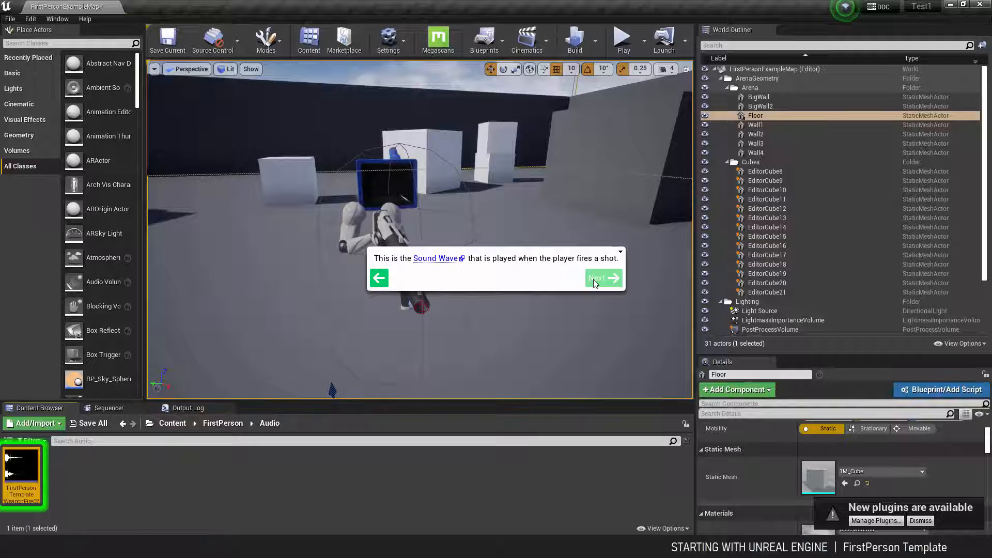
pyautogui.click(595, 280)
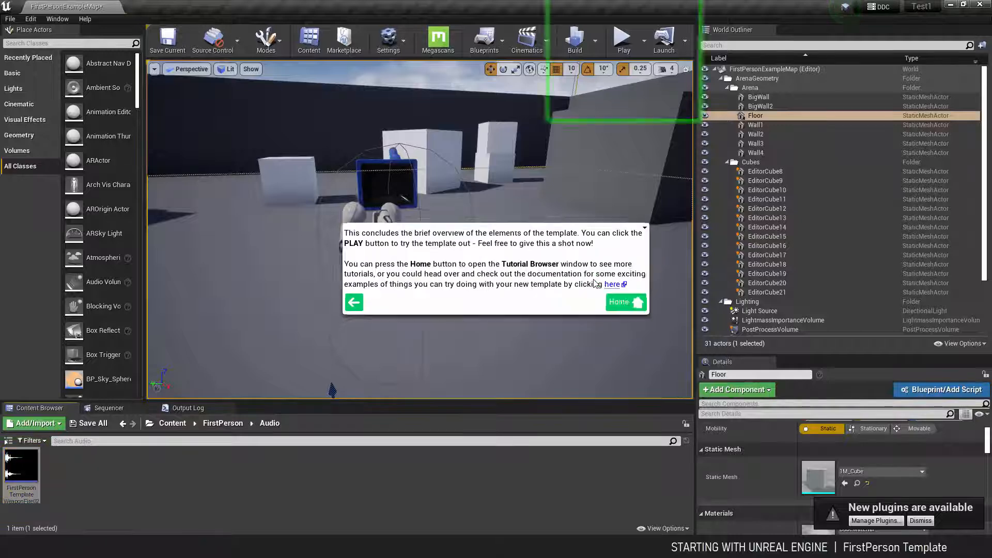
pyautogui.click(623, 304)
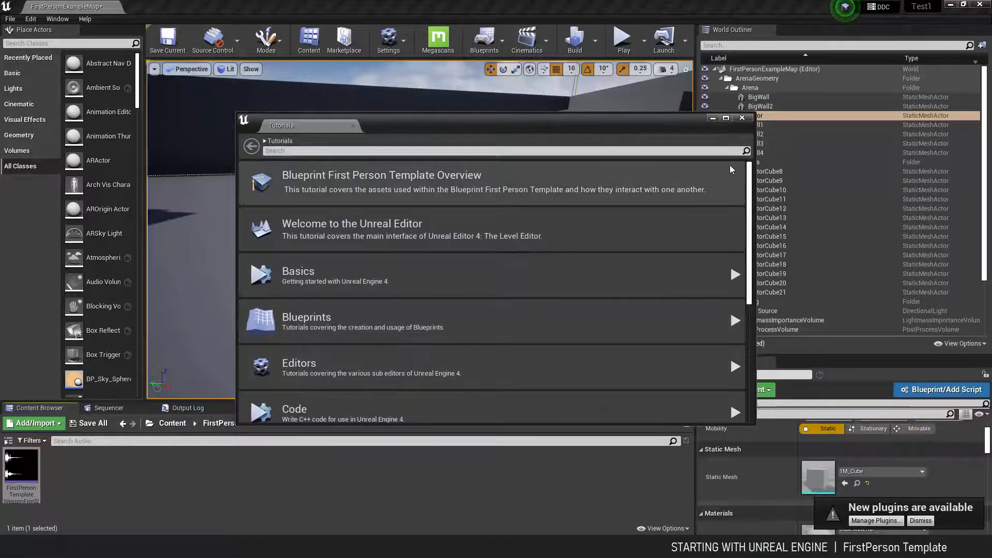
pyautogui.click(743, 118)
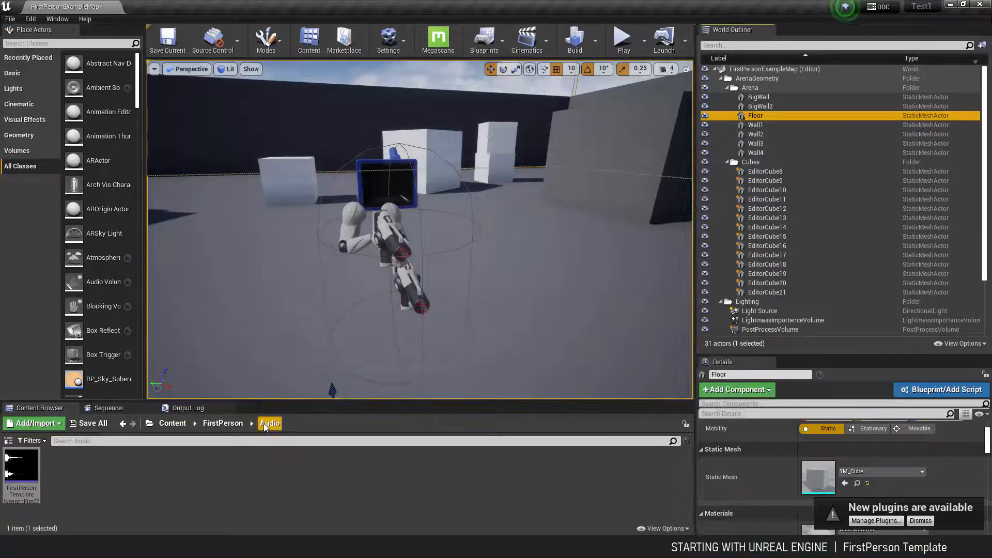
# Look through the FirstPerson content folder and its Animations subfolder.
pyautogui.click(185, 426)
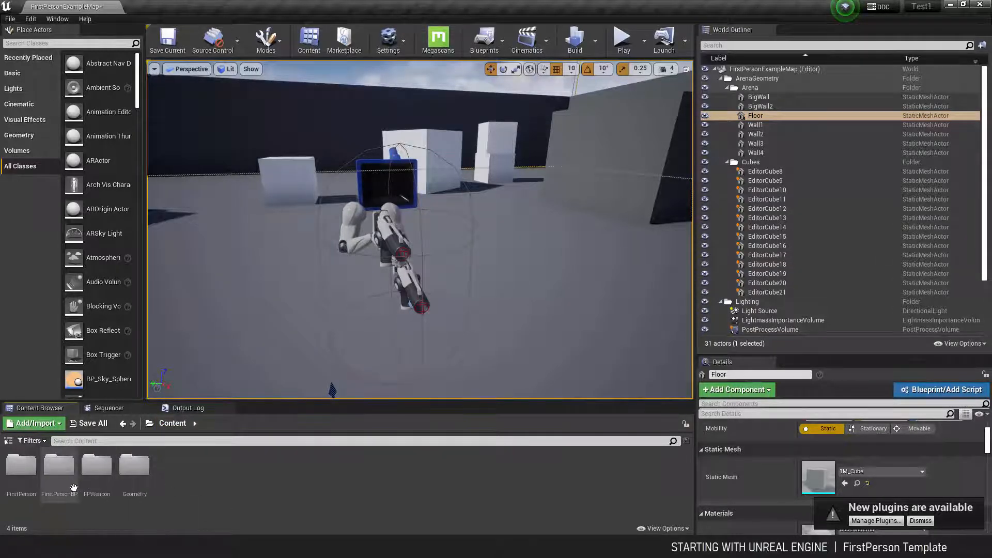
pyautogui.doubleClick(21, 465)
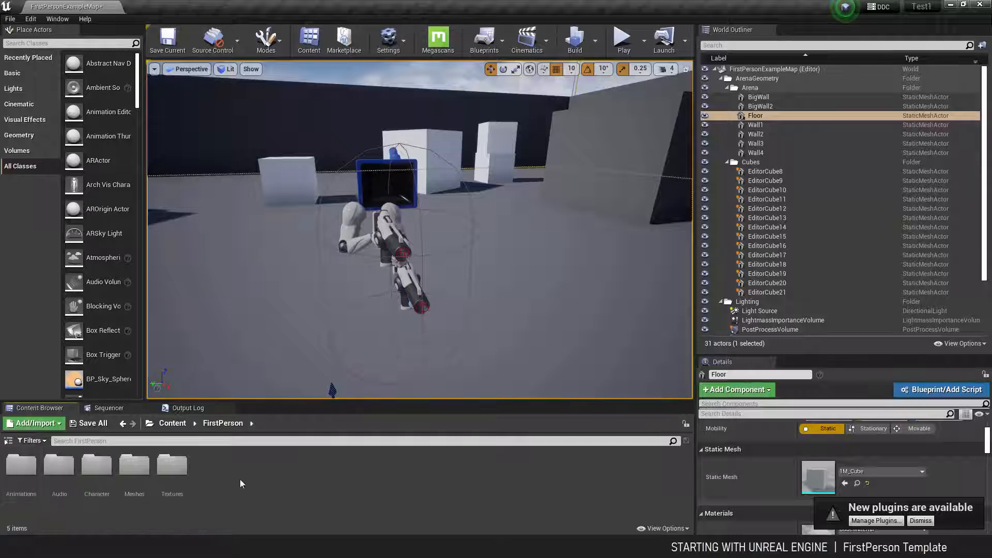
pyautogui.click(29, 460)
pyautogui.doubleClick(29, 459)
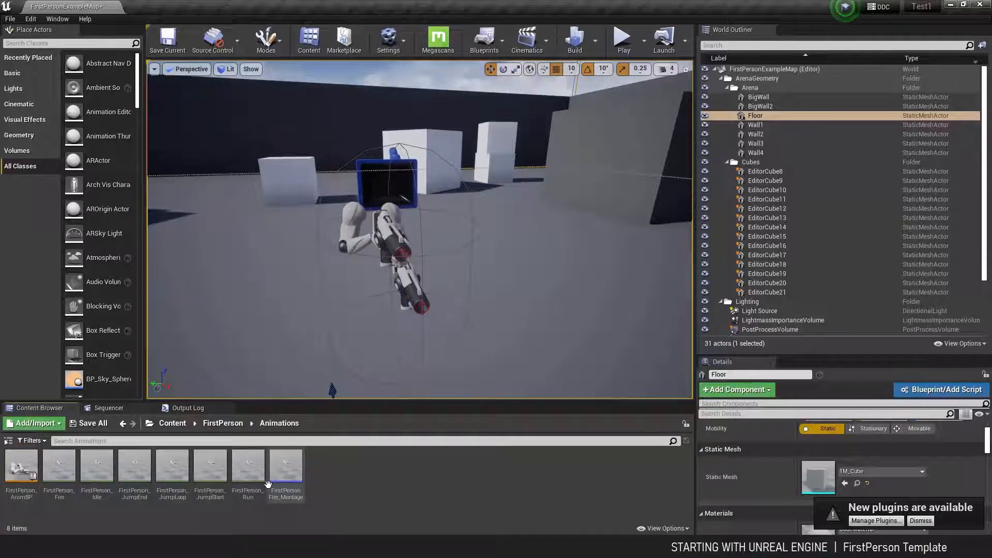
# Select the FirstPersonCharacter in the arena, browse to its asset and open that blueprint for editing.
pyautogui.click(384, 236)
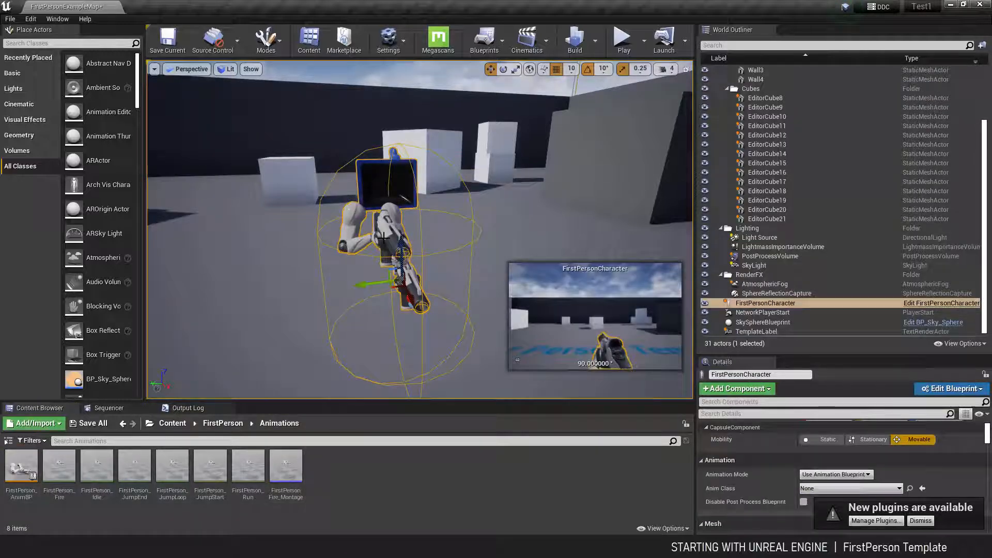
pyautogui.rightClick(826, 306)
pyautogui.click(783, 216)
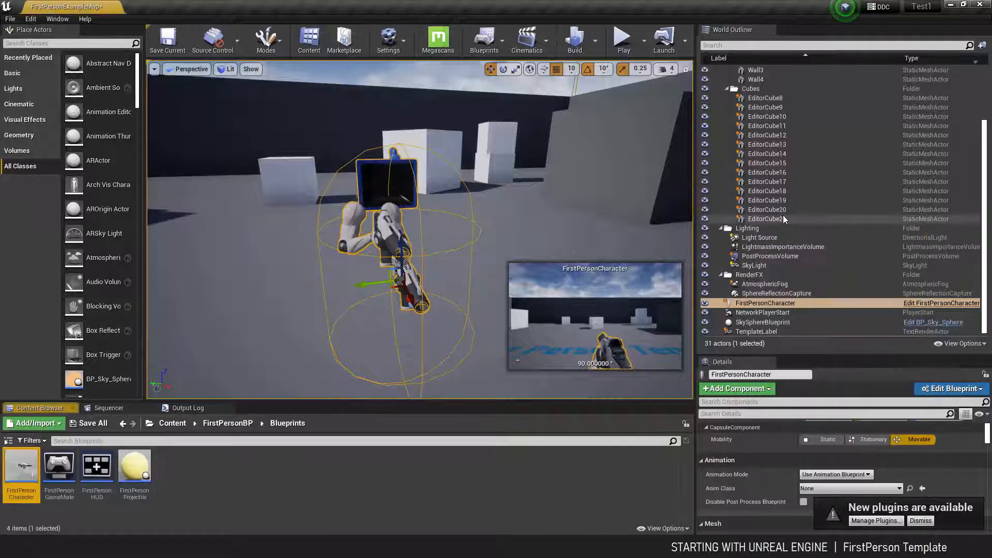
pyautogui.doubleClick(22, 468)
# Delete the Spawn projectile section with all its nodes from the character's event graph and compile the blueprint.
pyautogui.scroll(-1, 359, 377)
pyautogui.moveTo(510, 179); pyautogui.dragTo(300, 282, button='right')
pyautogui.scroll(-2, 460, 442)
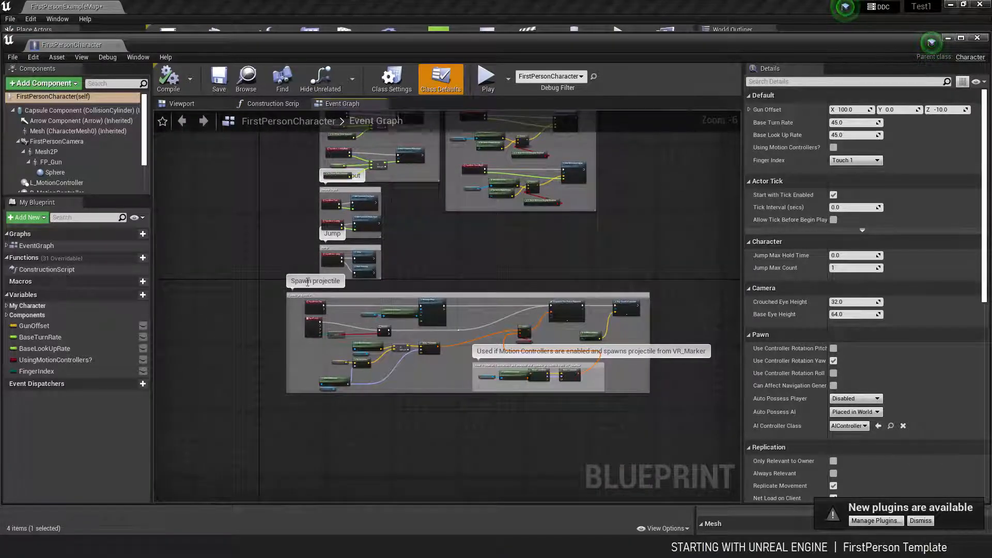
pyautogui.moveTo(267, 439); pyautogui.dragTo(685, 286)
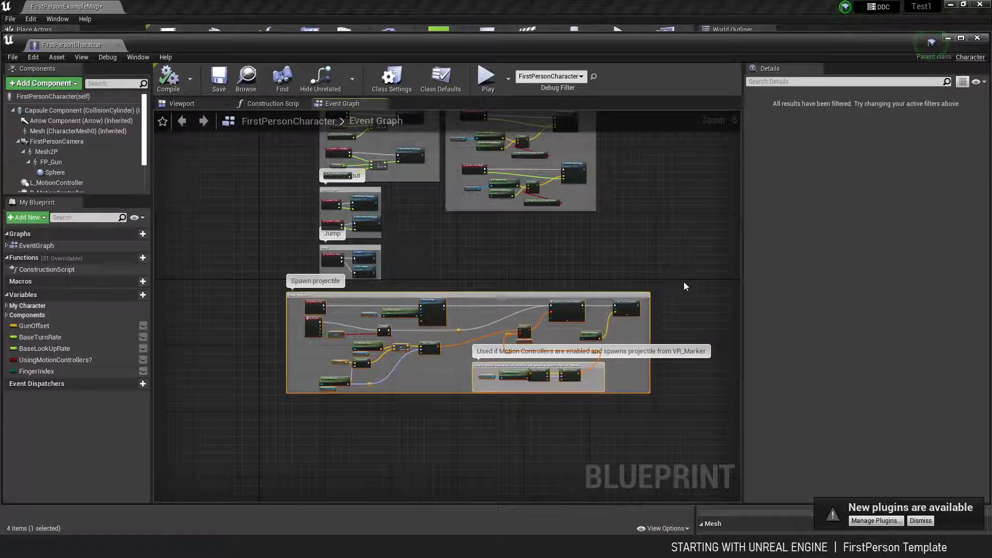
pyautogui.press('Delete')
pyautogui.scroll(1, 457, 392)
pyautogui.scroll(-1, 385, 299)
pyautogui.moveTo(386, 300); pyautogui.dragTo(519, 425, button='right')
pyautogui.click(169, 78)
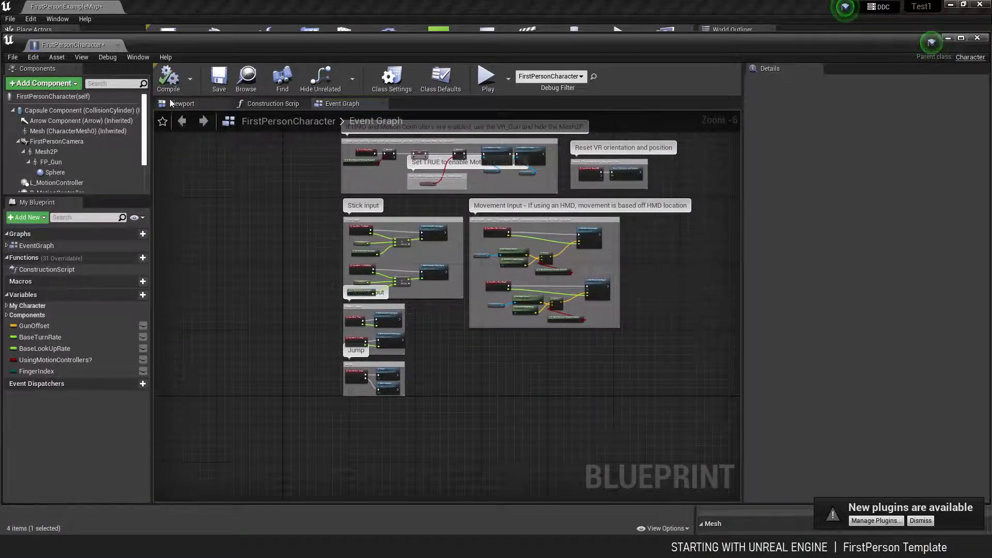
# Delete the AttachComponentToComponent node with its FP Gun and Mesh 2P references from the Construction Script and compile the blueprint.
pyautogui.moveTo(275, 219); pyautogui.dragTo(241, 264, button='right')
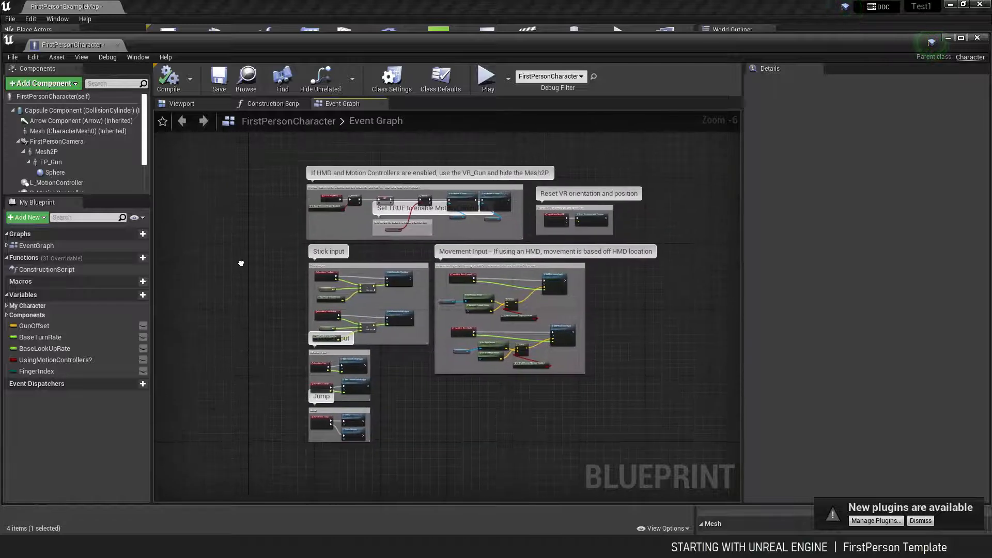
pyautogui.click(264, 106)
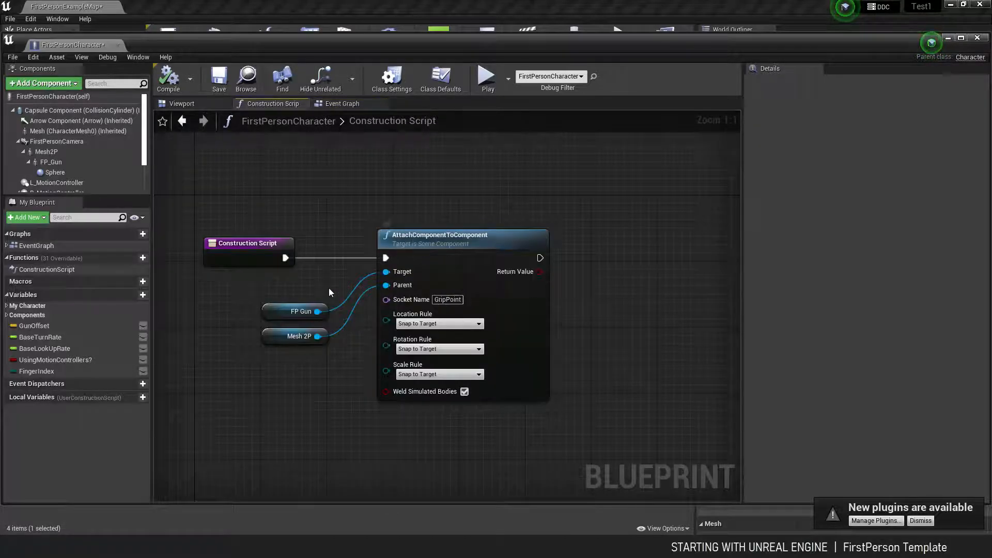
pyautogui.moveTo(636, 189); pyautogui.dragTo(302, 453)
pyautogui.press('Delete')
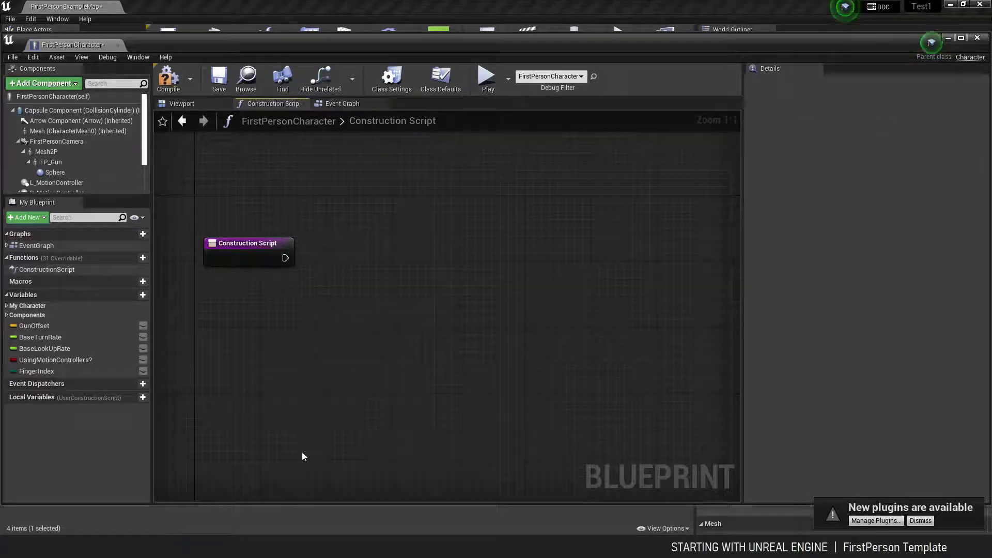
pyautogui.click(169, 77)
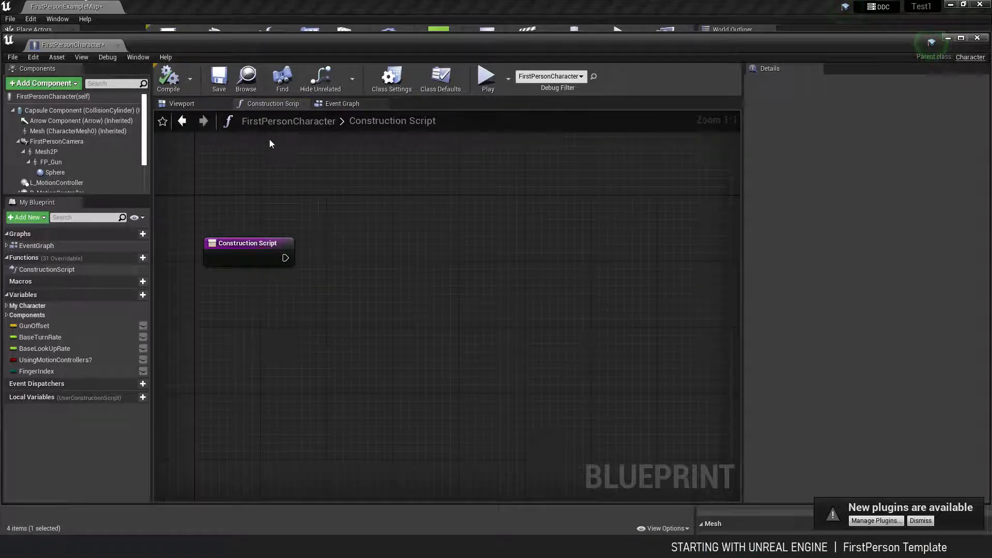
# Remove the FP_Gun, VR_Gun and Mesh2P arms components from the character and compile the blueprint.
pyautogui.click(206, 104)
pyautogui.click(429, 312)
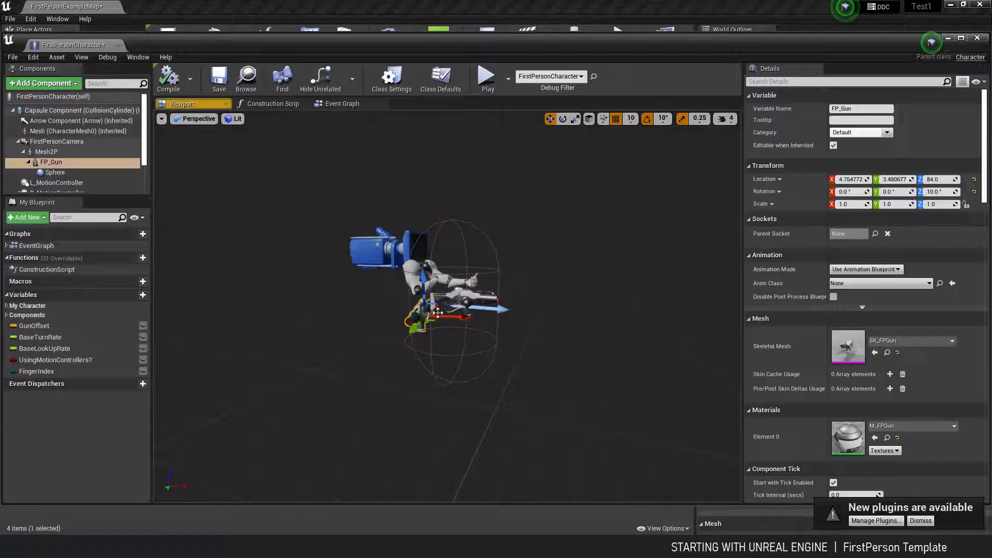
pyautogui.press('Delete')
pyautogui.click(453, 305)
pyautogui.press('Delete')
pyautogui.click(459, 281)
pyautogui.press('Delete')
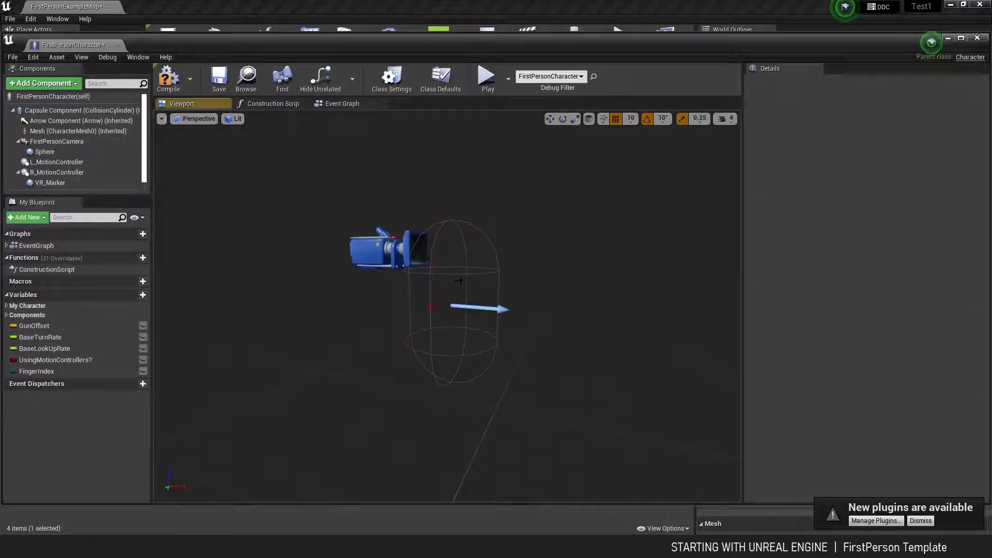
pyautogui.click(169, 79)
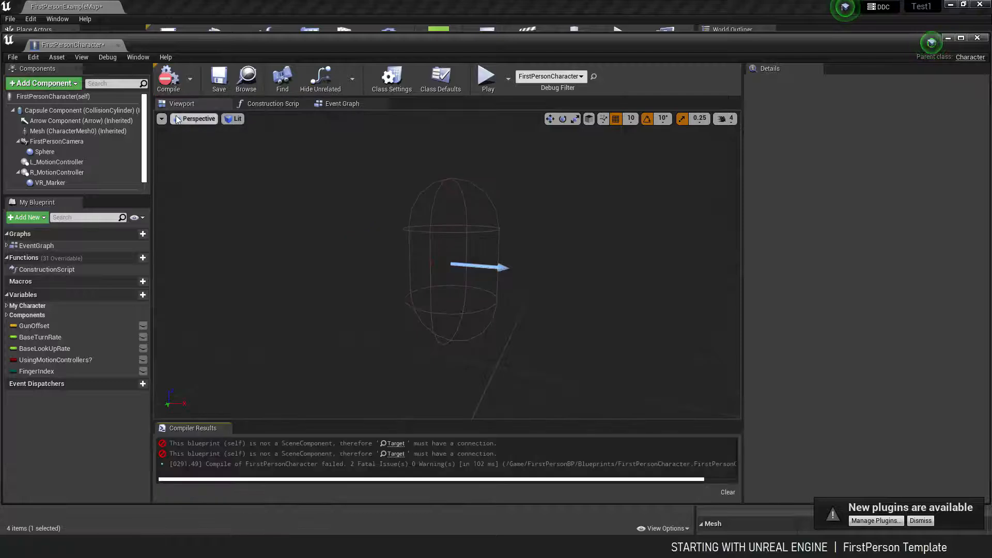
# Delete both Set Hidden in Game nodes after the Branch in the event graph and recompile the blueprint.
pyautogui.click(262, 106)
pyautogui.click(339, 105)
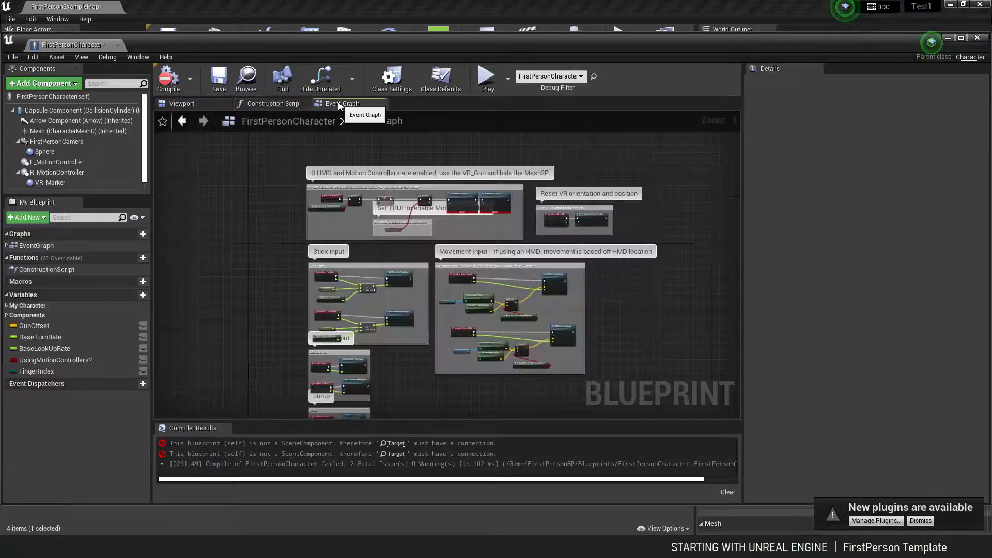
pyautogui.scroll(6, 464, 199)
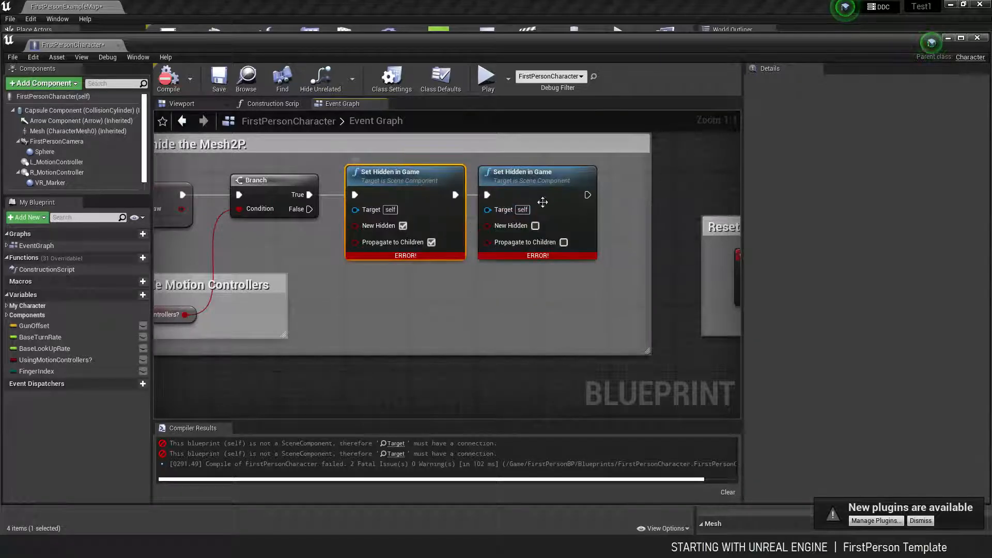
pyautogui.click(562, 185)
pyautogui.press('Delete')
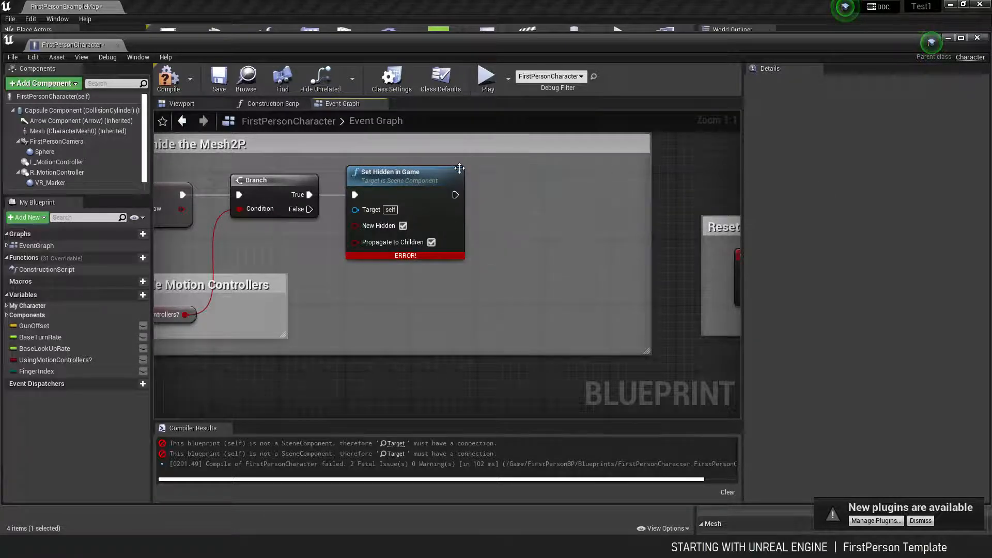
pyautogui.click(434, 180)
pyautogui.press('Delete')
pyautogui.click(178, 89)
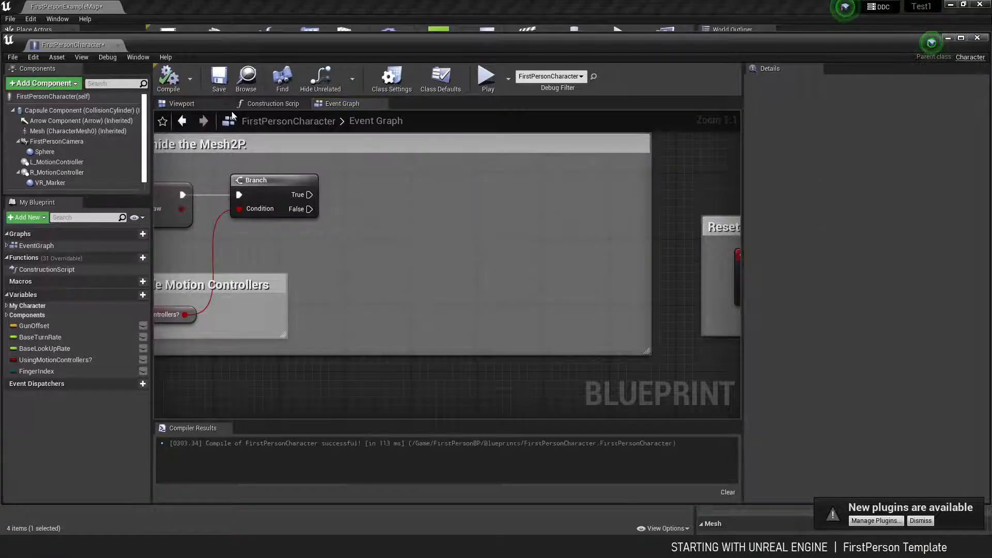
# Save the FirstPersonCharacter blueprint and close its editor.
pyautogui.scroll(-6, 355, 234)
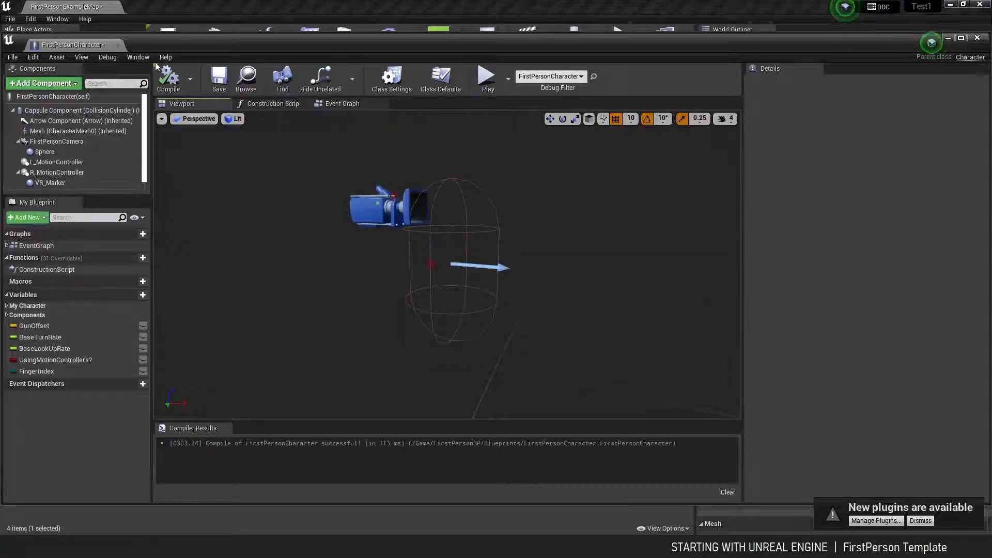
pyautogui.click(221, 90)
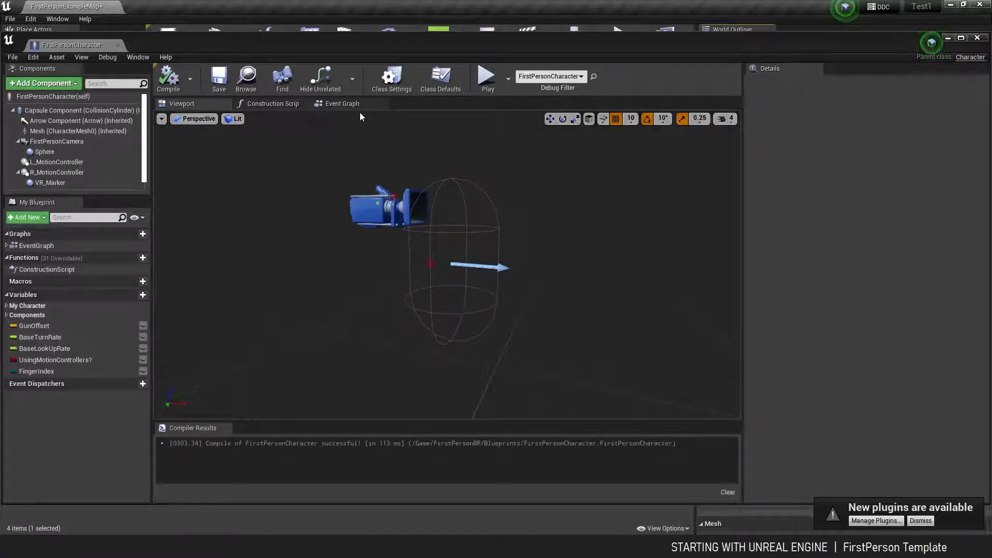
pyautogui.click(978, 39)
# Play the level, walk around the arena and jump among the cubes to test the unarmed character, and stop playing.
pyautogui.moveTo(498, 240); pyautogui.dragTo(491, 215, button='right')
pyautogui.click(622, 41)
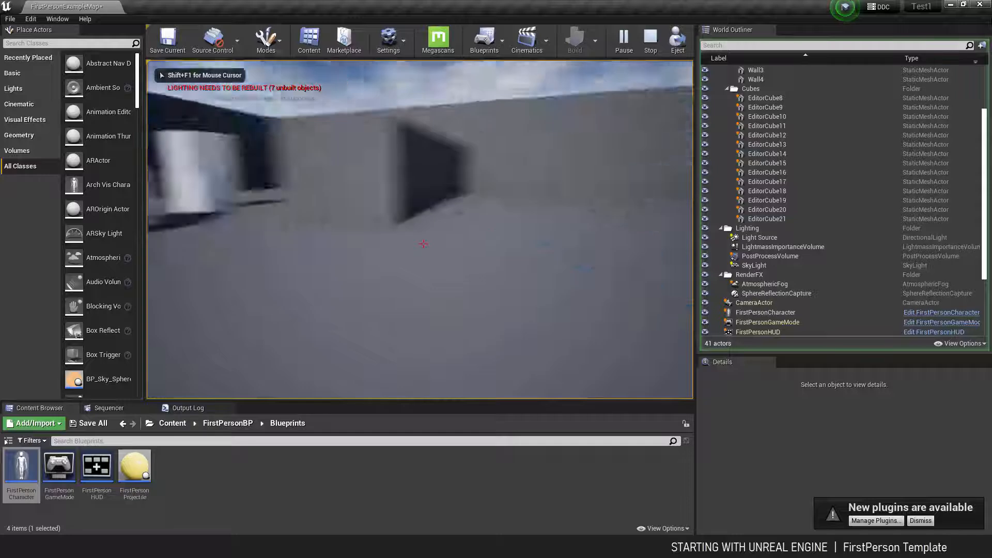
pyautogui.press('w')
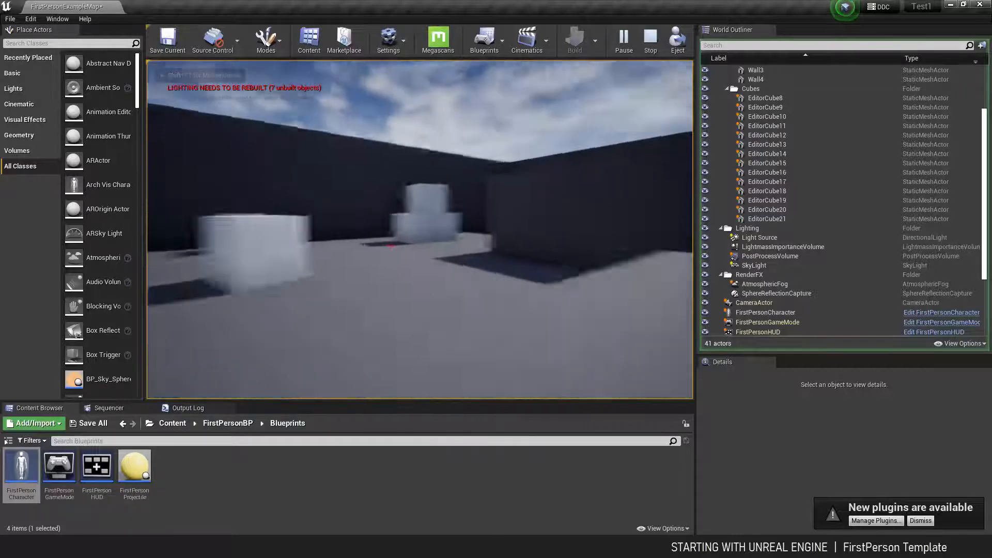
pyautogui.press('w')
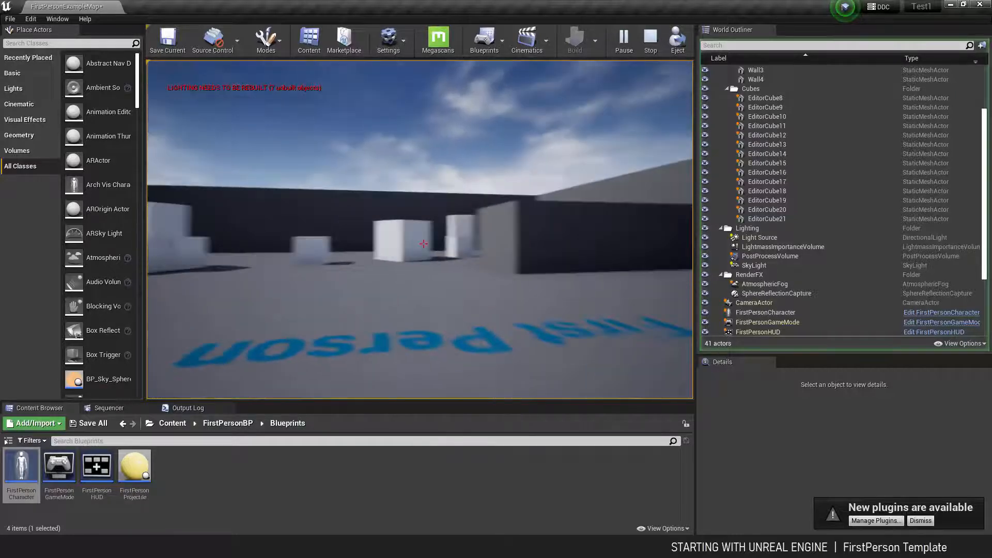
pyautogui.press('w')
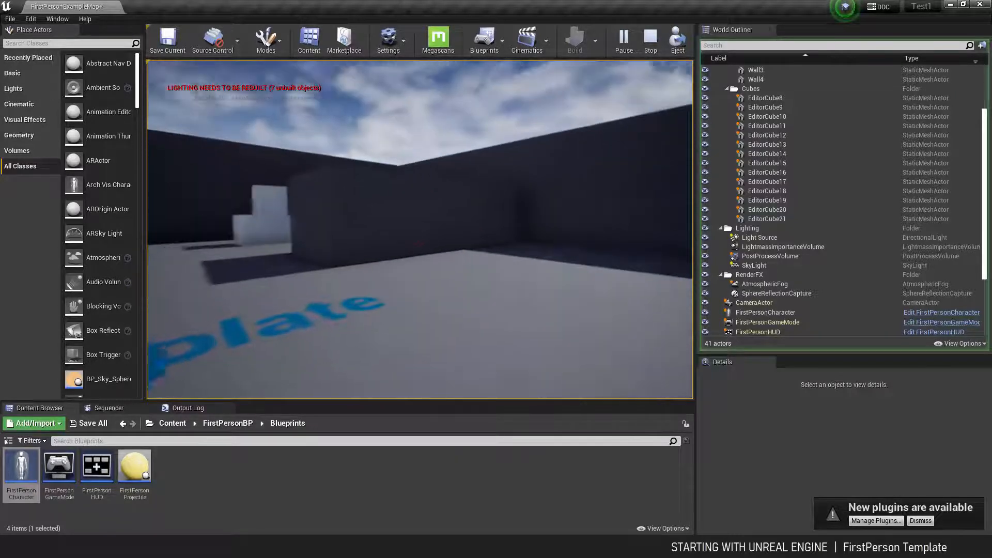
pyautogui.press('w')
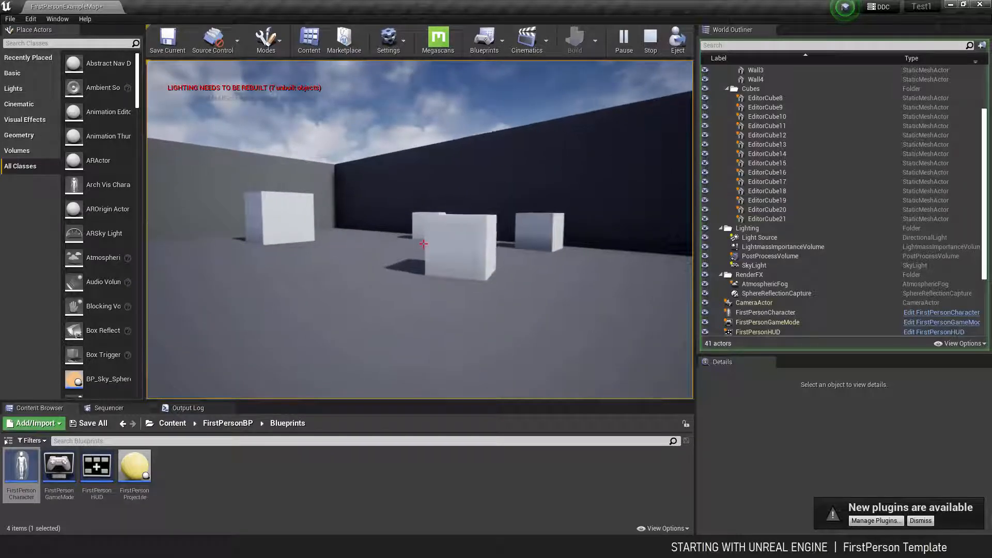
pyautogui.press('a')
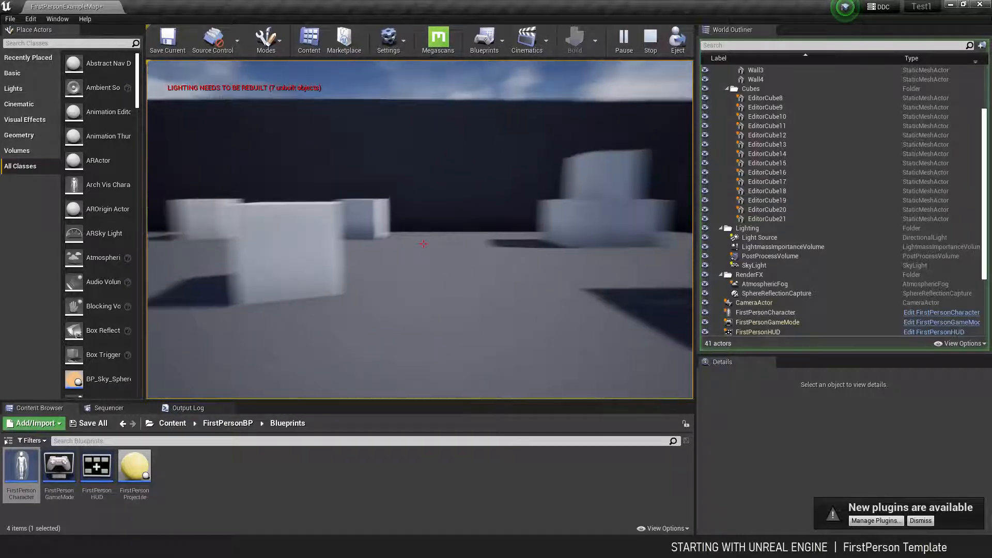
pyautogui.press('space')
pyautogui.press('w')
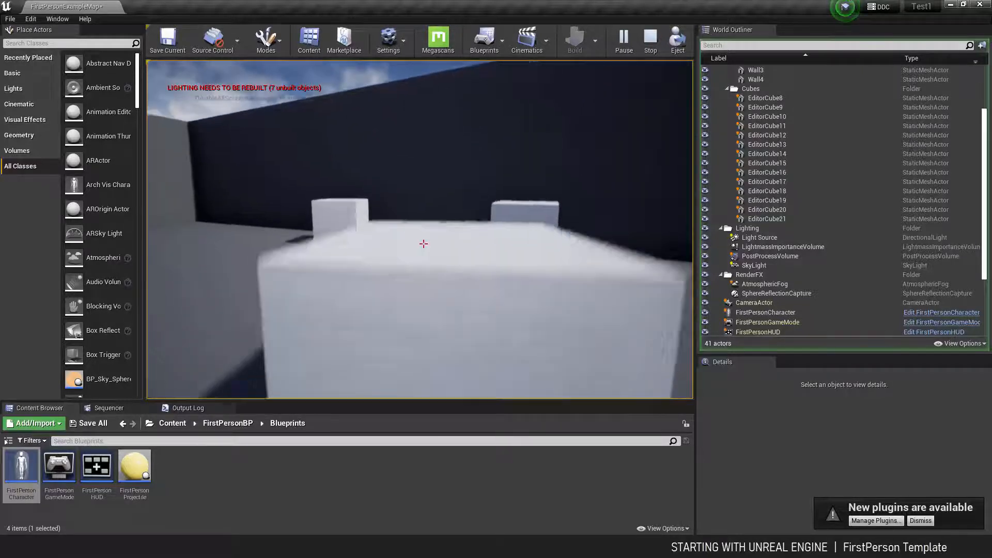
pyautogui.press('w')
pyautogui.press('w')
pyautogui.press('space')
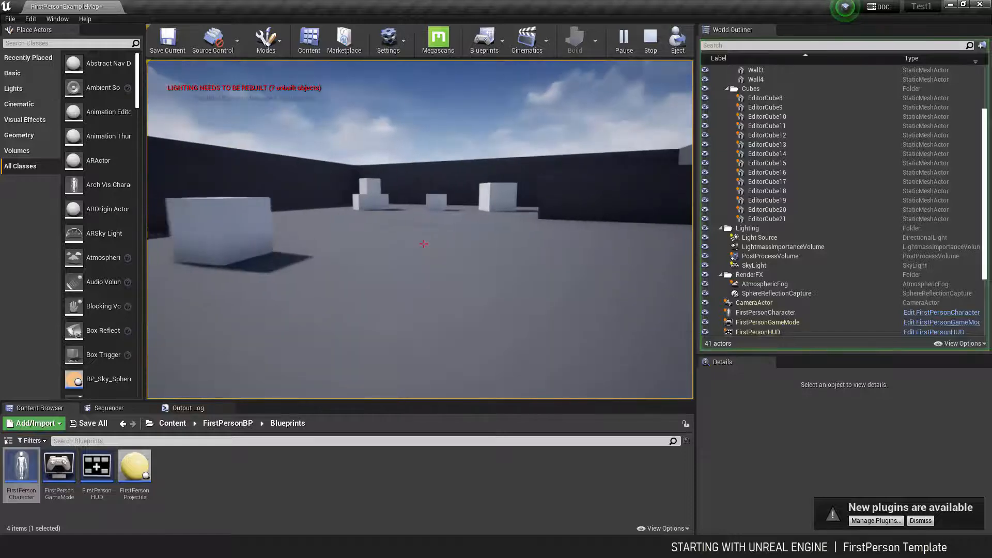
pyautogui.press('Escape')
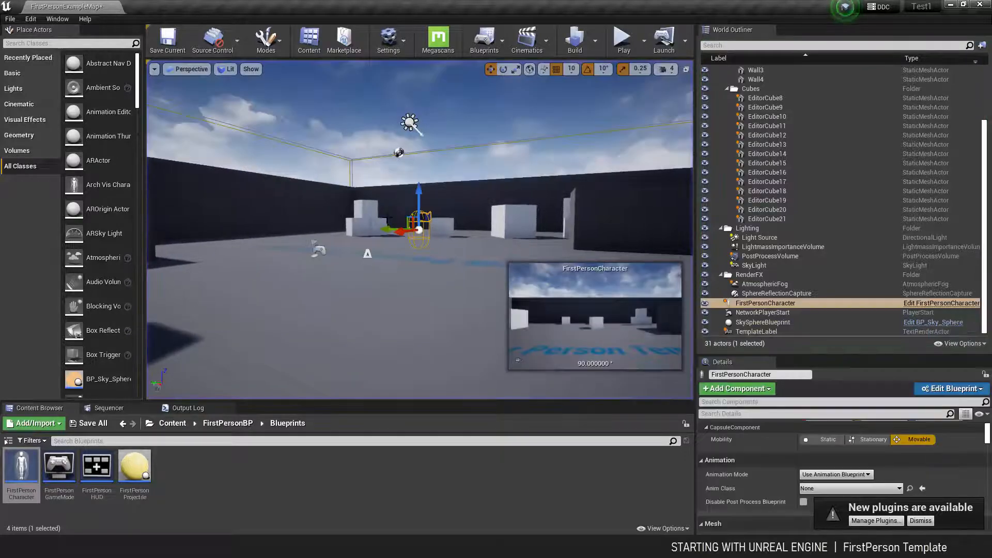
# Look at the default game mode and default maps in the project's Maps & Modes settings and close the settings.
pyautogui.moveTo(500, 228); pyautogui.dragTo(498, 221)
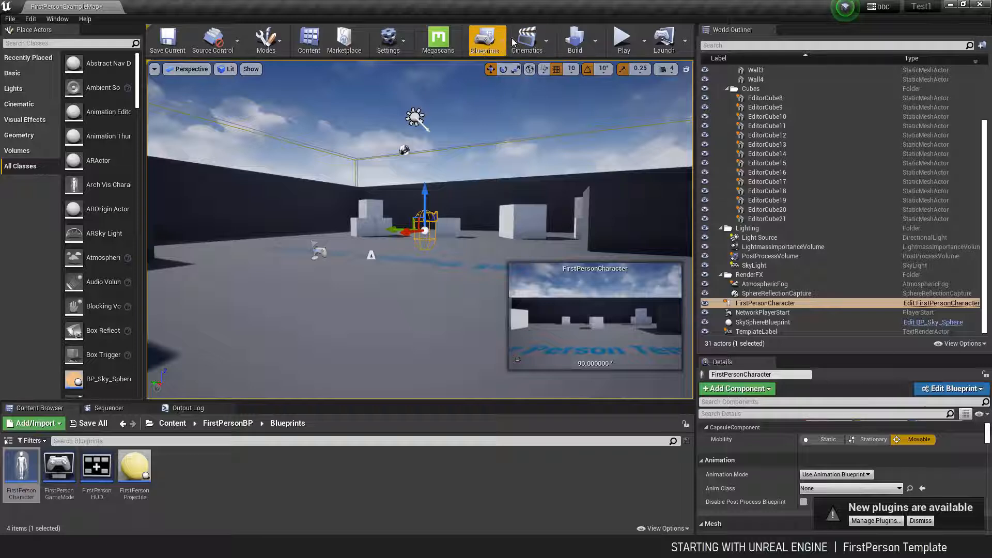
pyautogui.click(398, 39)
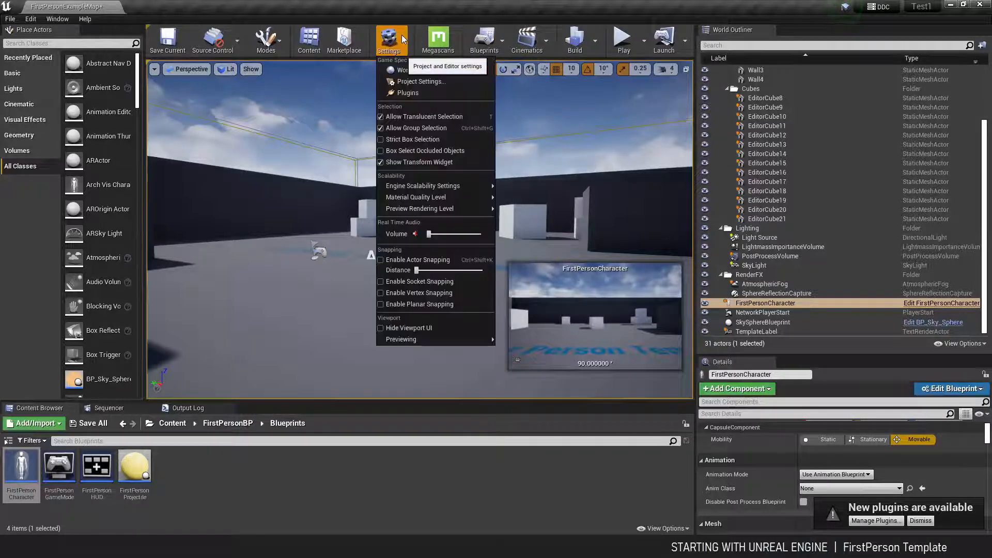
pyautogui.click(407, 83)
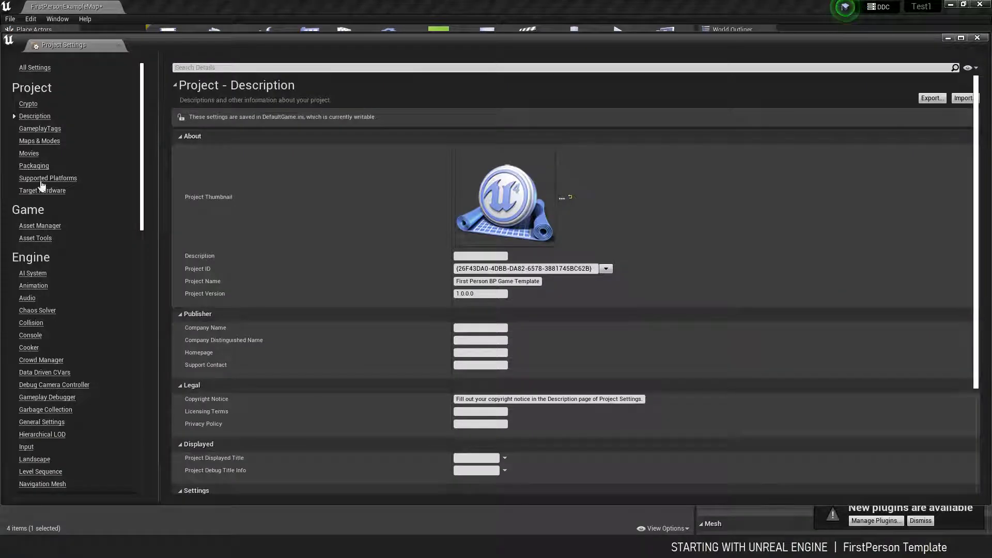
pyautogui.moveTo(144, 200); pyautogui.dragTo(142, 176)
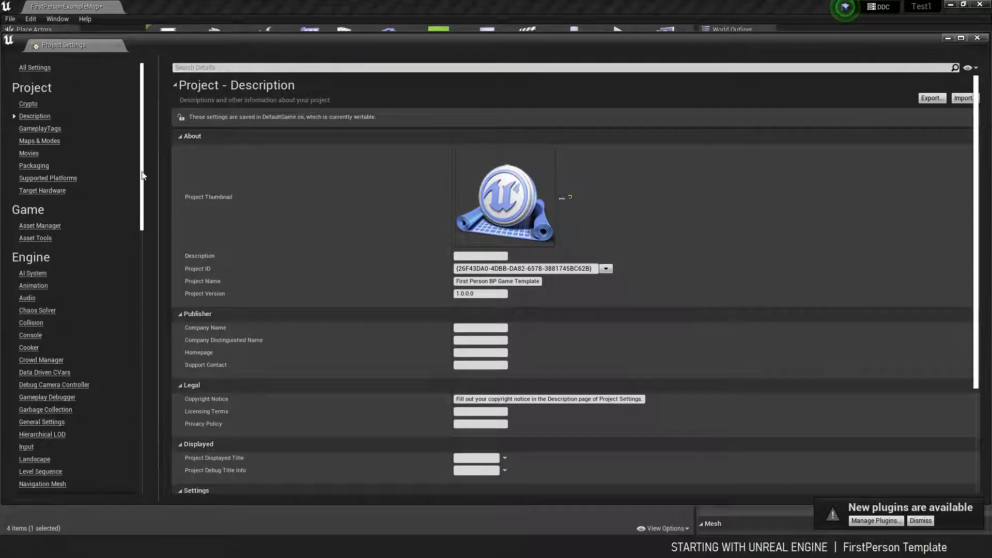
pyautogui.click(50, 143)
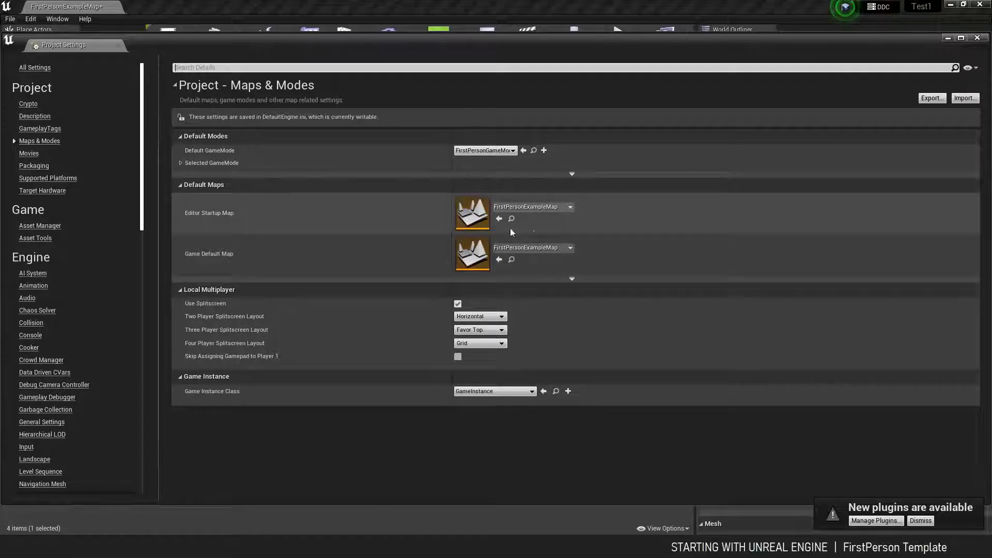
pyautogui.click(977, 38)
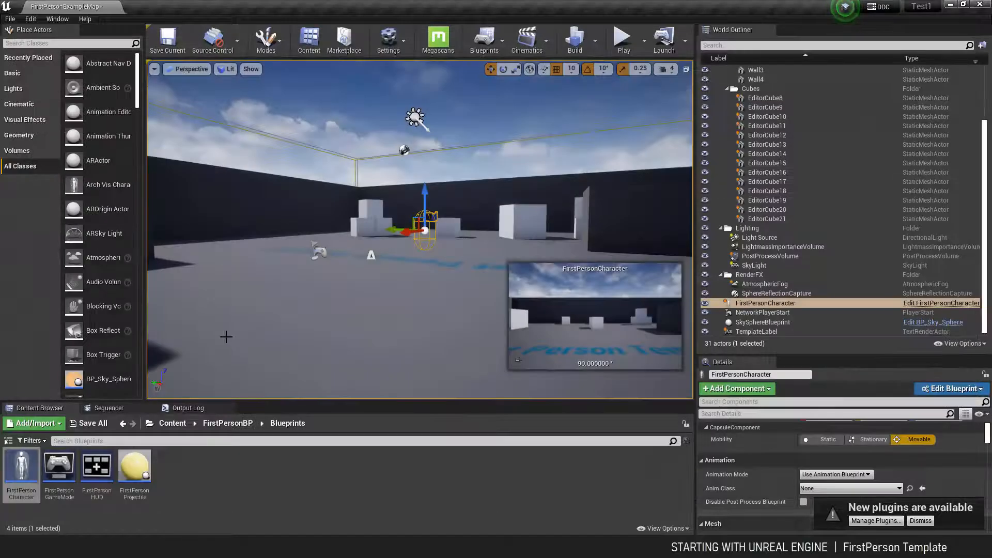
# Look through the Geometry, FPWeapon, FirstPersonBP and FirstPerson content folders and return to the Content root.
pyautogui.click(168, 423)
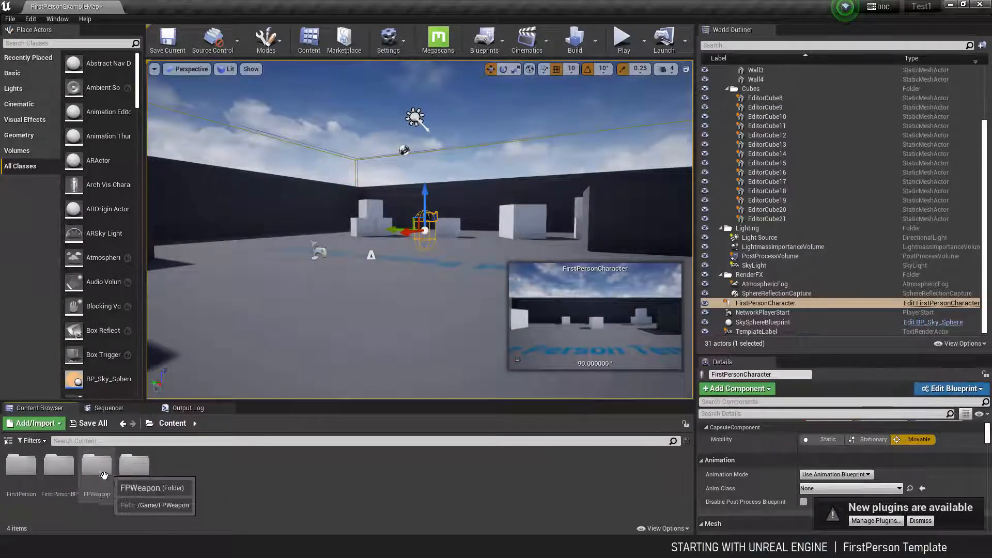
pyautogui.doubleClick(135, 466)
pyautogui.click(172, 423)
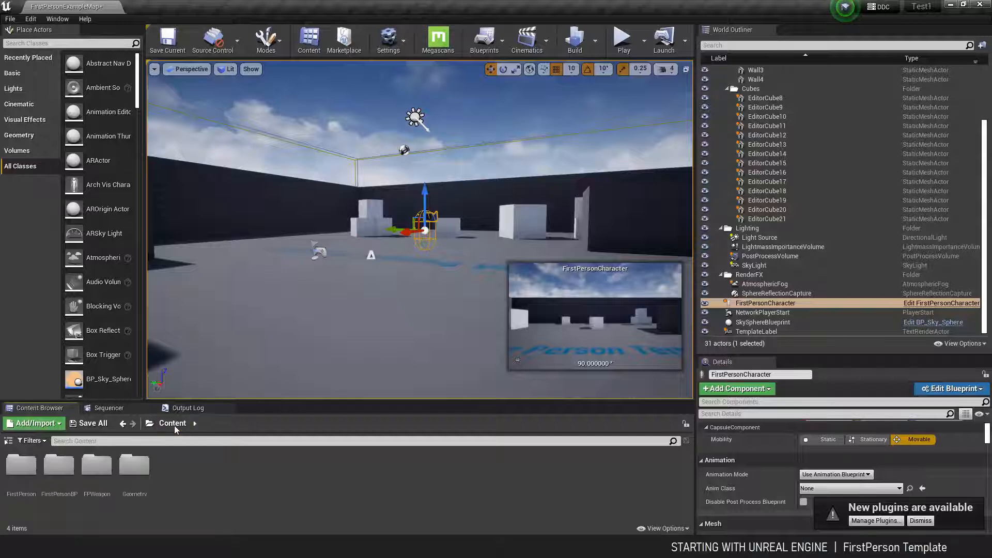
pyautogui.doubleClick(97, 465)
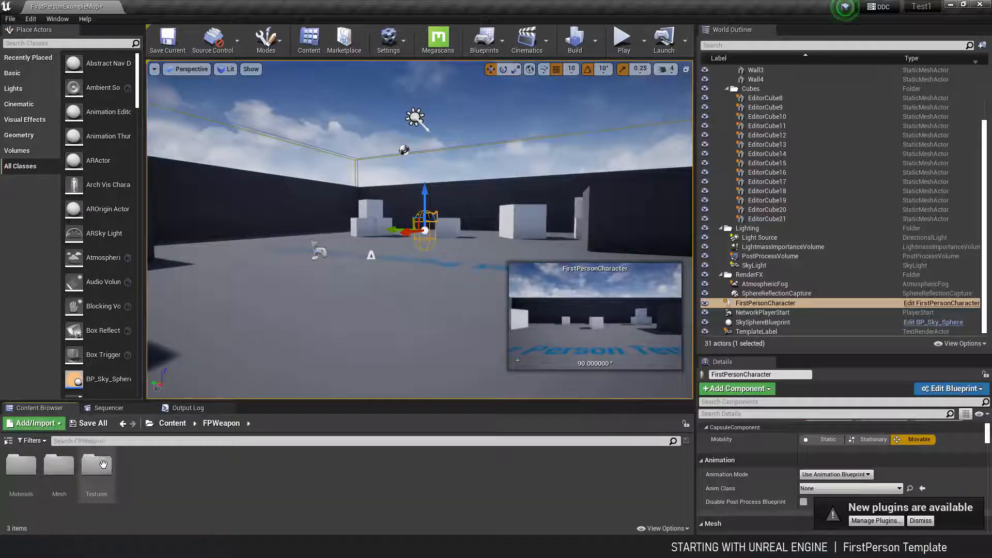
pyautogui.click(172, 424)
pyautogui.doubleClick(58, 462)
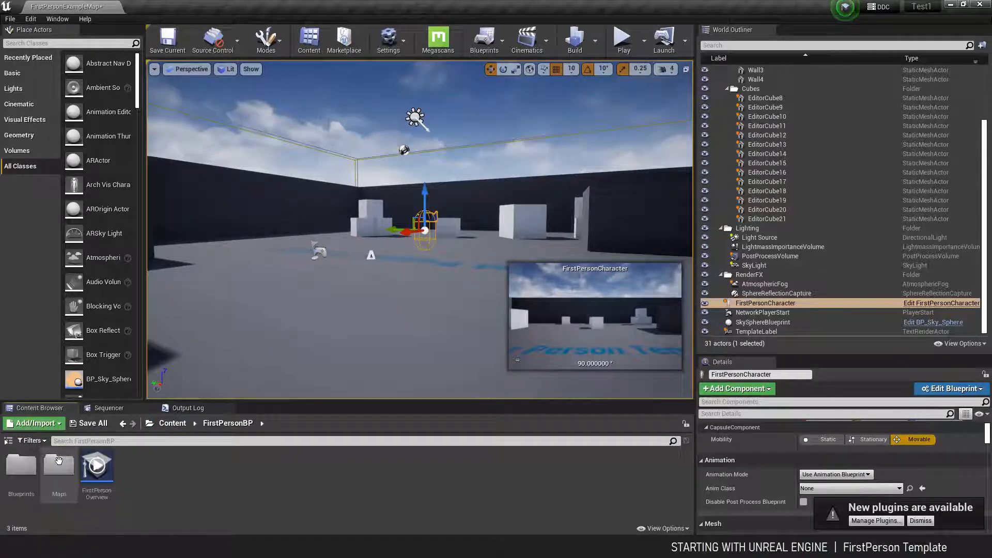
pyautogui.click(172, 423)
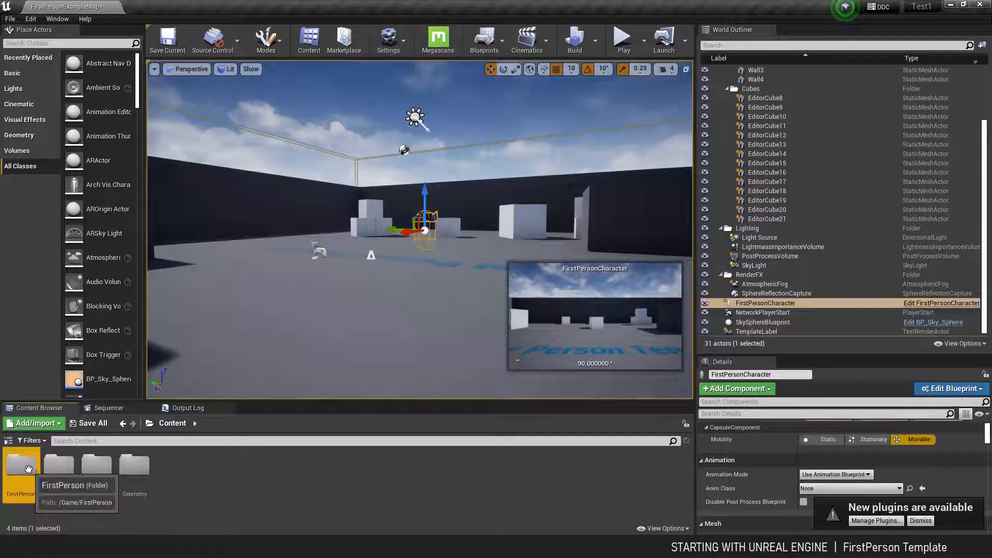
pyautogui.doubleClick(21, 465)
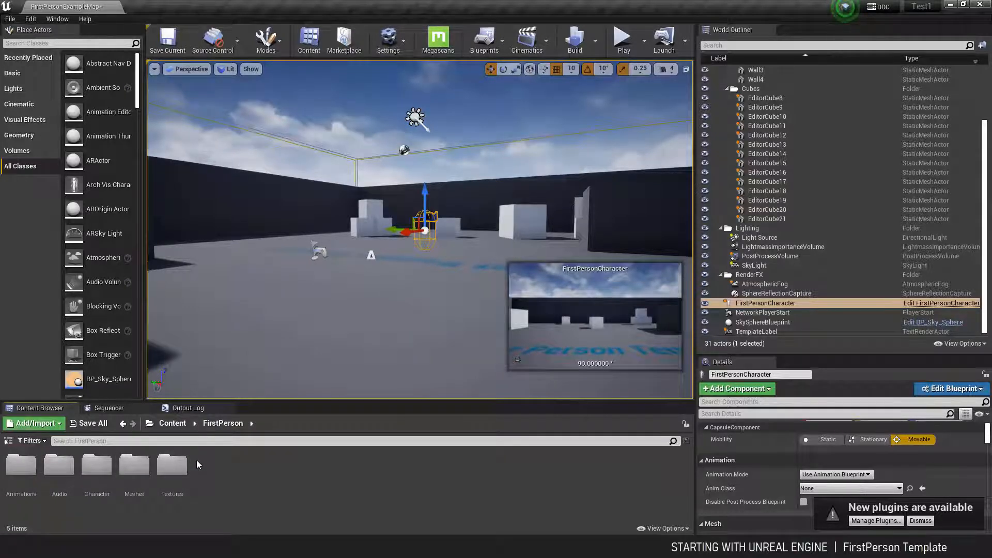
pyautogui.click(172, 423)
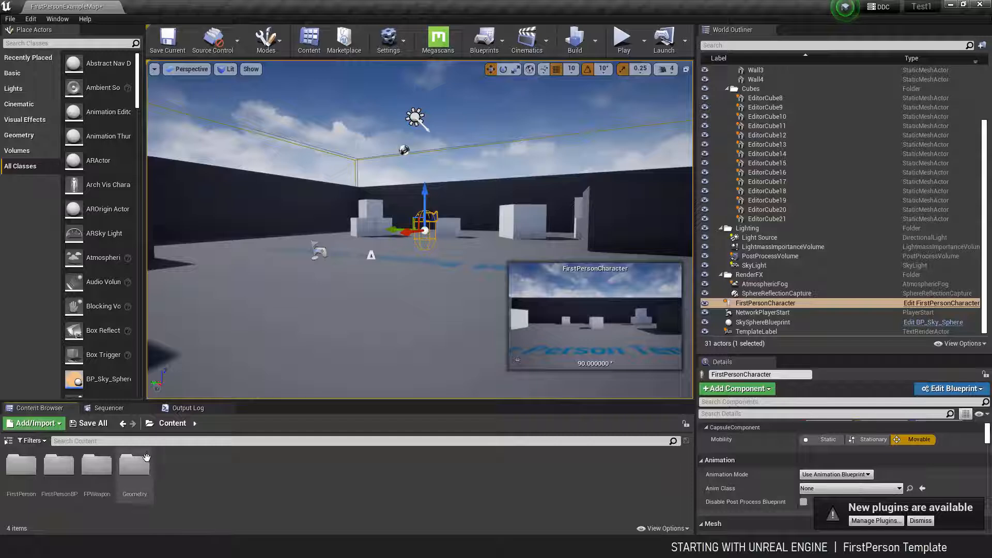
# Look into the Geometry and FPWeapon folders once more and open the Maps folder inside FirstPersonBP.
pyautogui.doubleClick(135, 466)
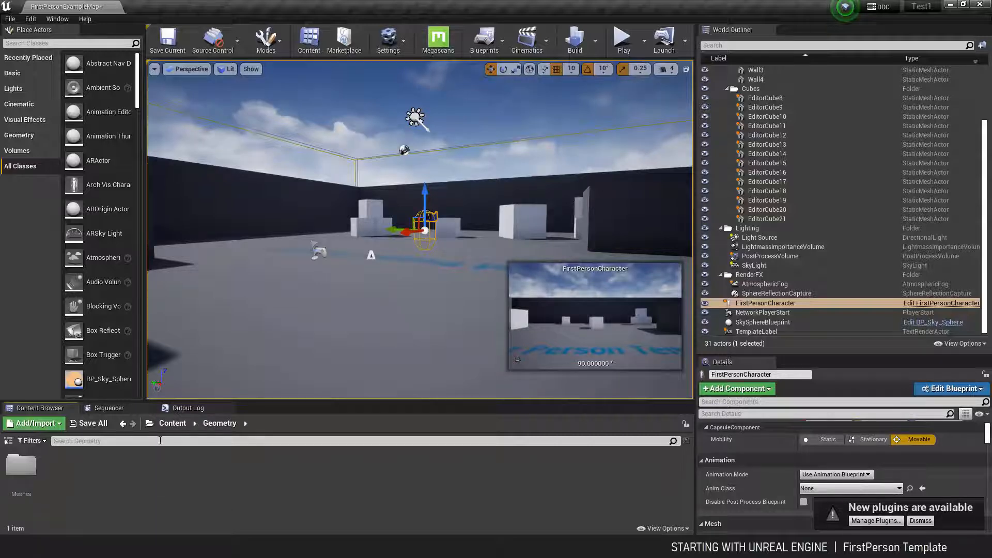
pyautogui.click(169, 425)
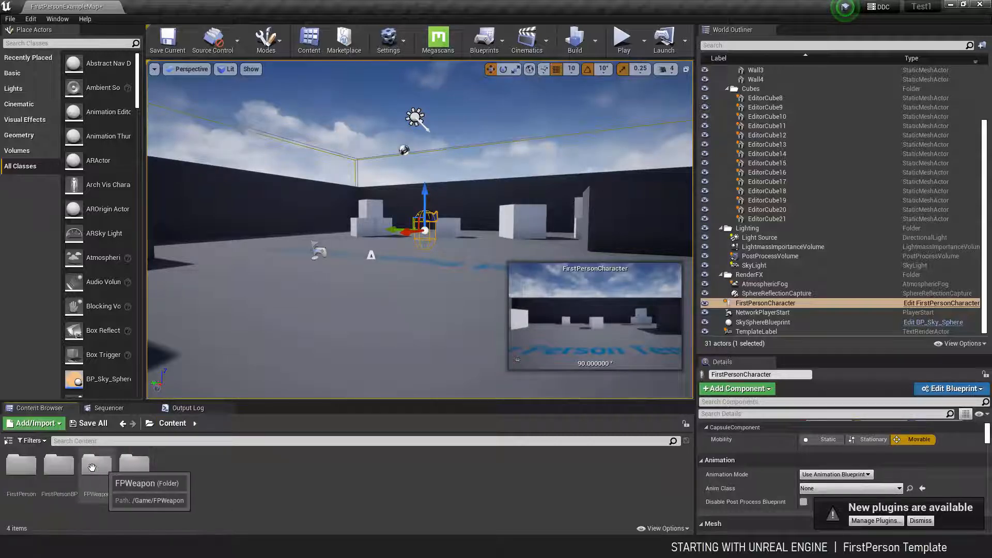
pyautogui.doubleClick(96, 465)
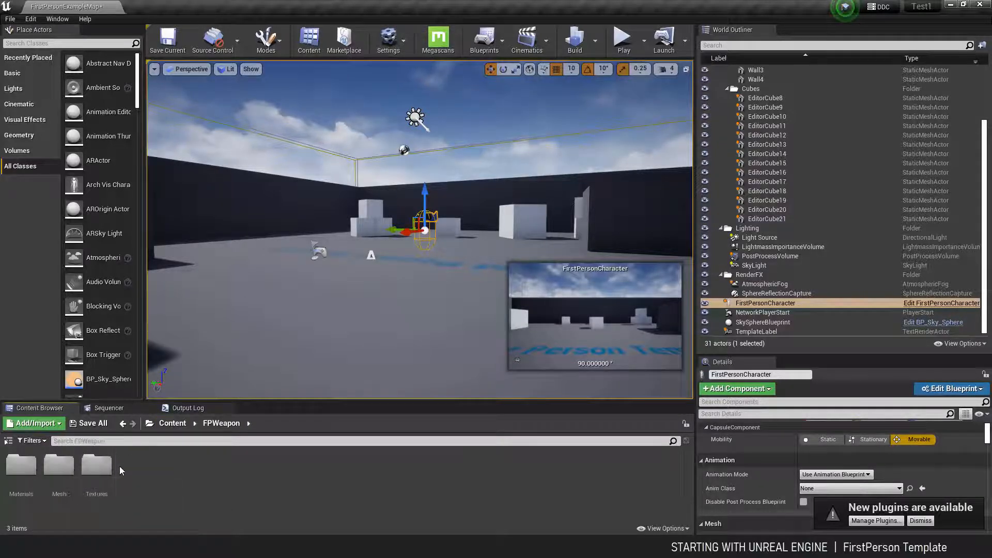
pyautogui.click(173, 424)
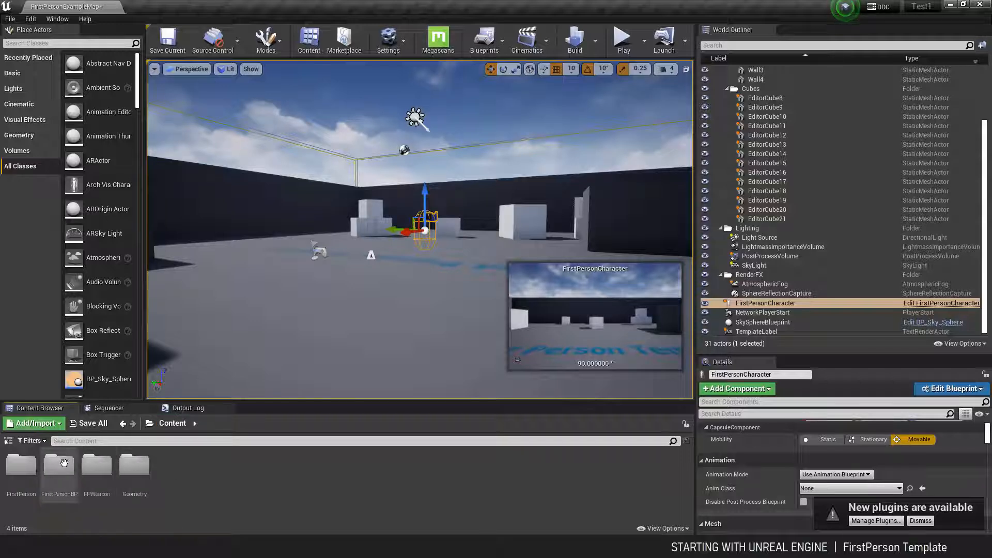
pyautogui.doubleClick(59, 465)
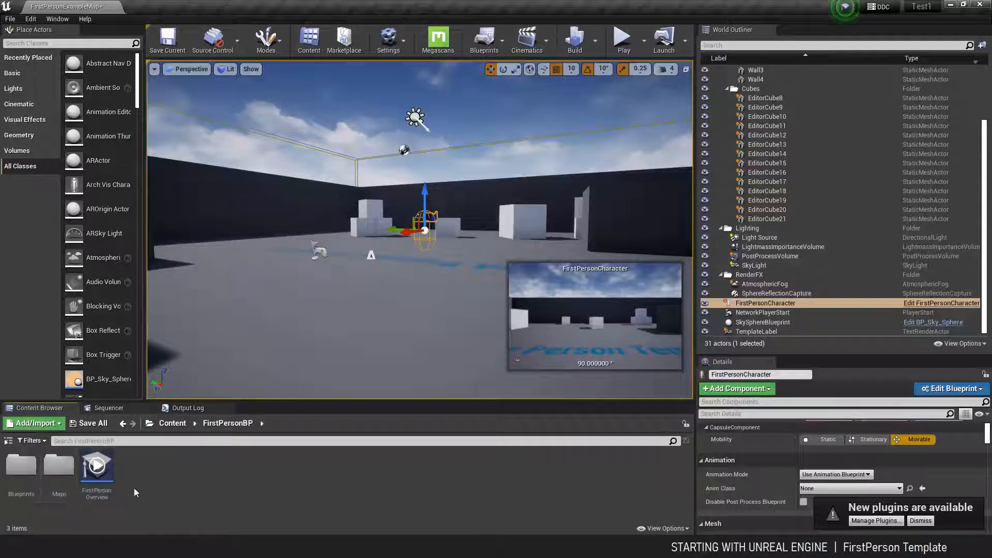
pyautogui.doubleClick(61, 466)
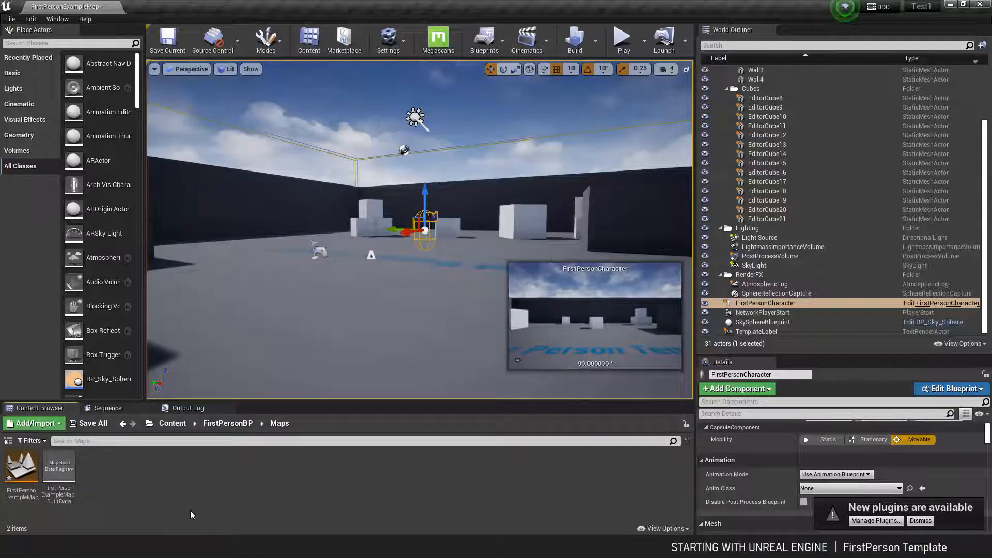
pyautogui.moveTo(355, 302); pyautogui.dragTo(355, 302, button='right')
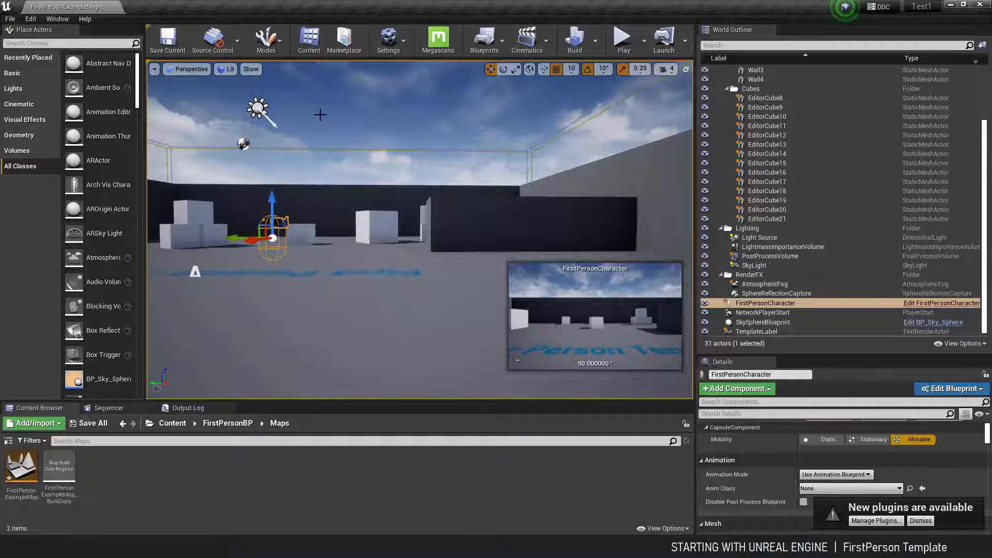
# Create a new level from the TimeOfDay template without saving the example map's changes.
pyautogui.click(10, 19)
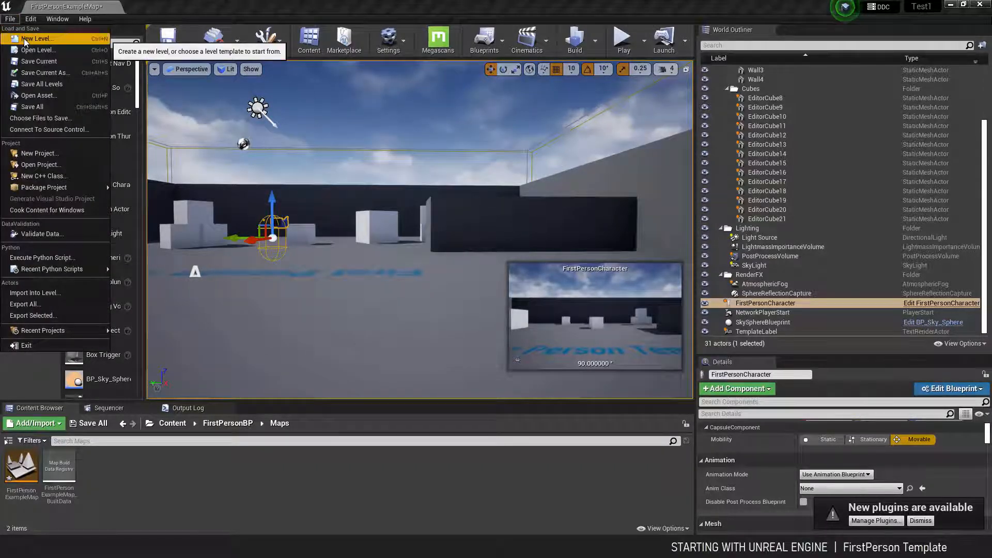
pyautogui.click(24, 40)
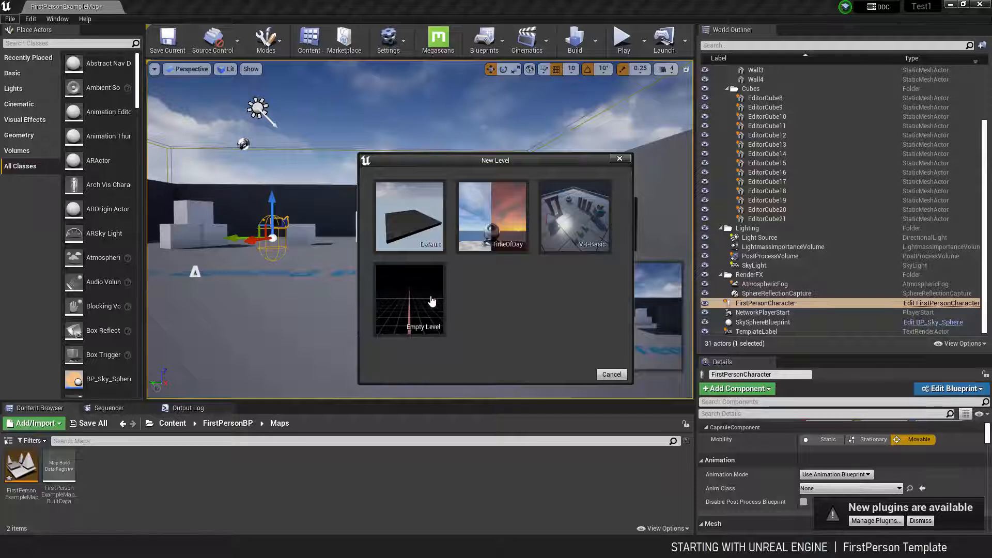
pyautogui.click(422, 303)
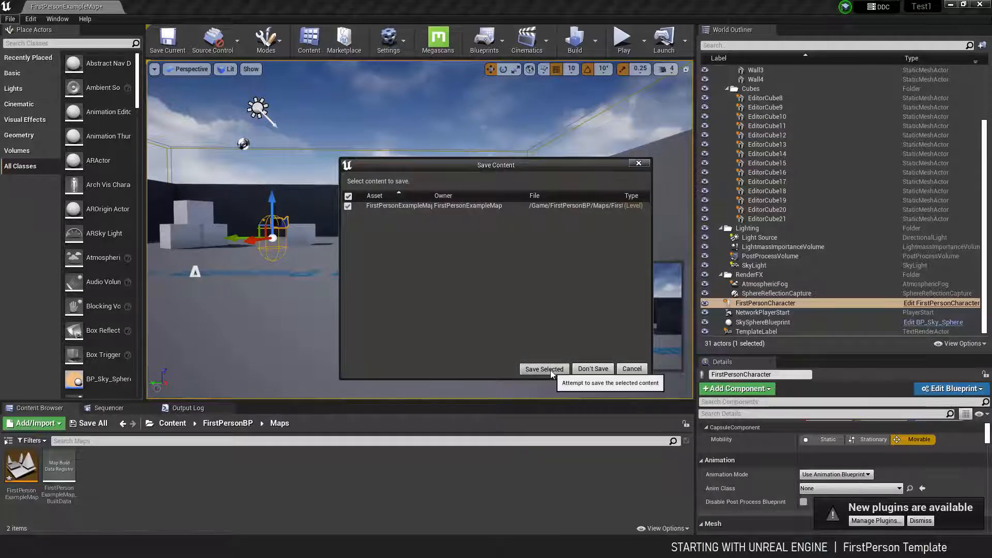
pyautogui.click(594, 370)
pyautogui.moveTo(482, 268); pyautogui.dragTo(438, 254, button='right')
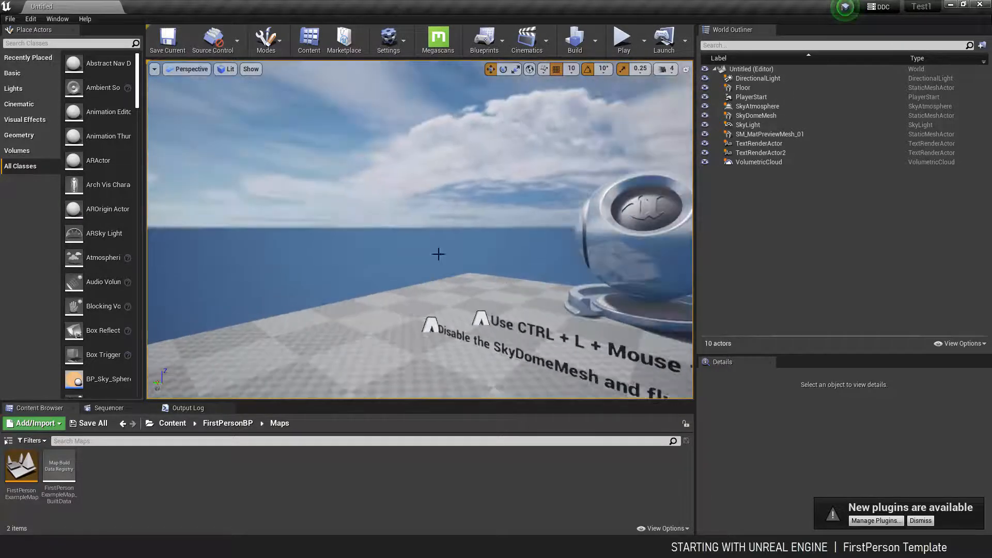
pyautogui.moveTo(585, 138); pyautogui.dragTo(442, 222, button='right')
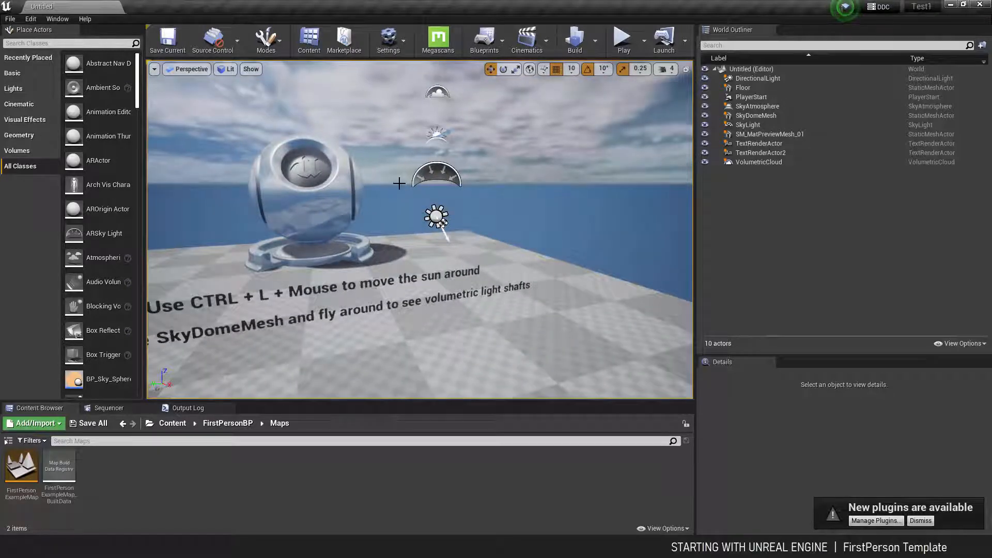
pyautogui.moveTo(399, 183); pyautogui.dragTo(490, 306, button='right')
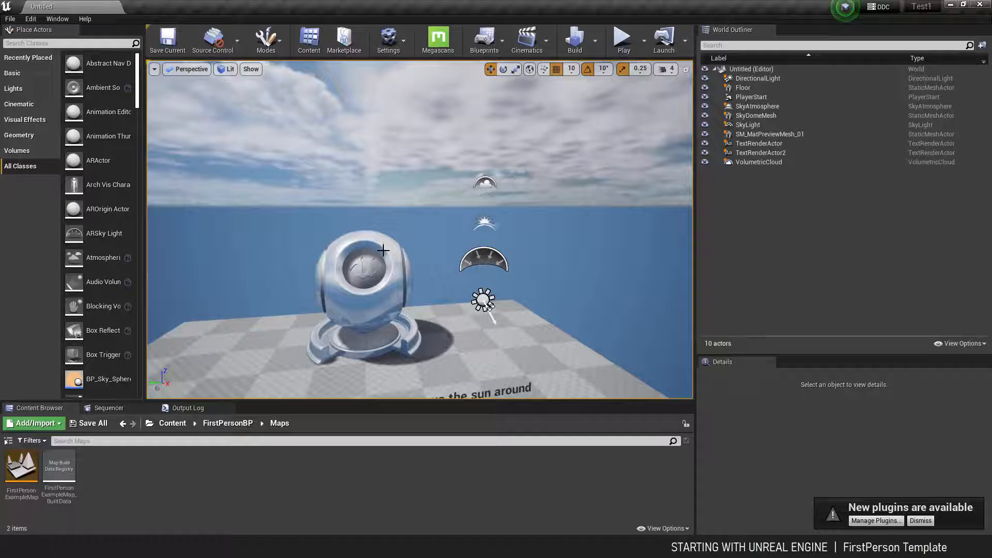
pyautogui.moveTo(384, 248)
pyautogui.mouseDown(button='right')
pyautogui.moveTo(385, 274)
pyautogui.moveTo(385, 217)
pyautogui.moveTo(429, 212)
pyautogui.moveTo(387, 253)
pyautogui.mouseUp(button='right')
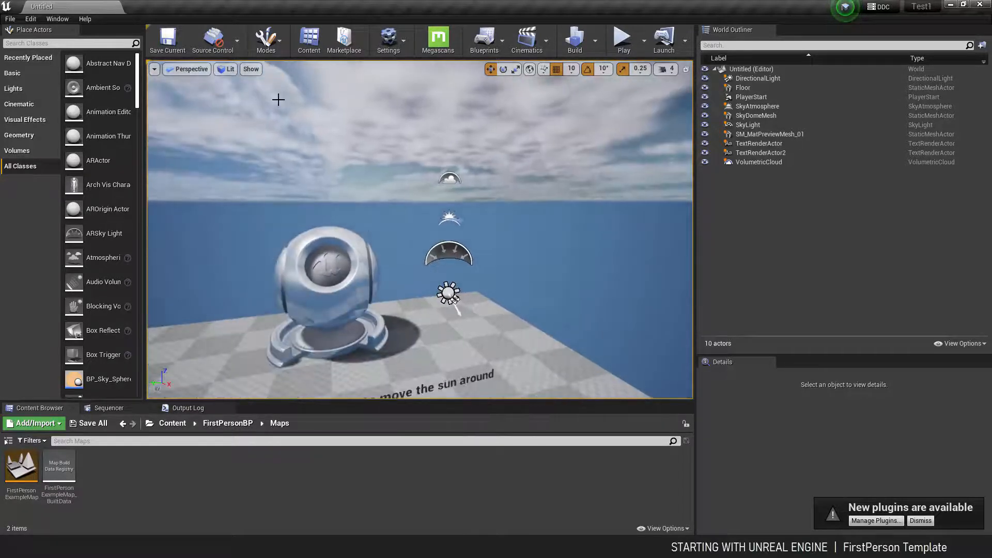
# Save the new level as Level1 in the Content root folder.
pyautogui.click(9, 20)
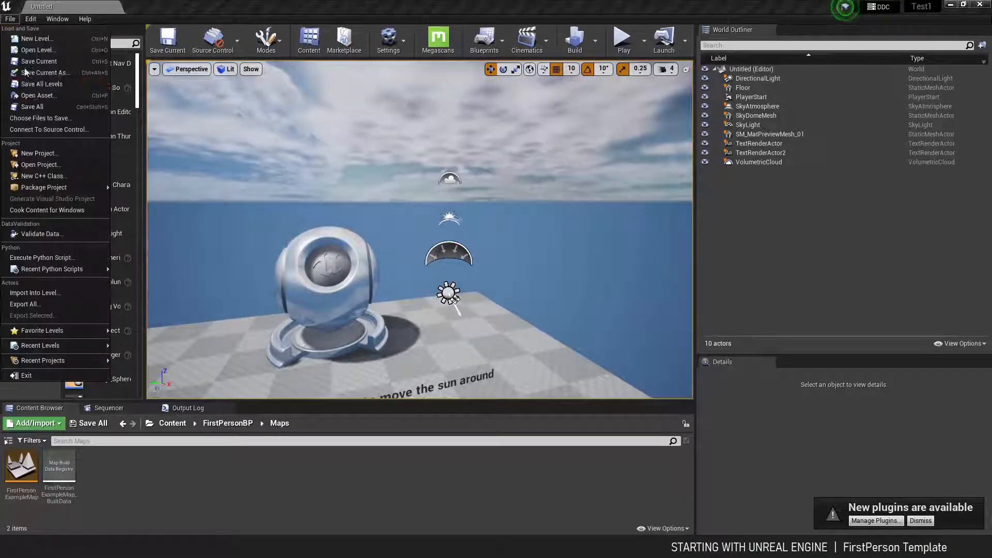
pyautogui.click(70, 73)
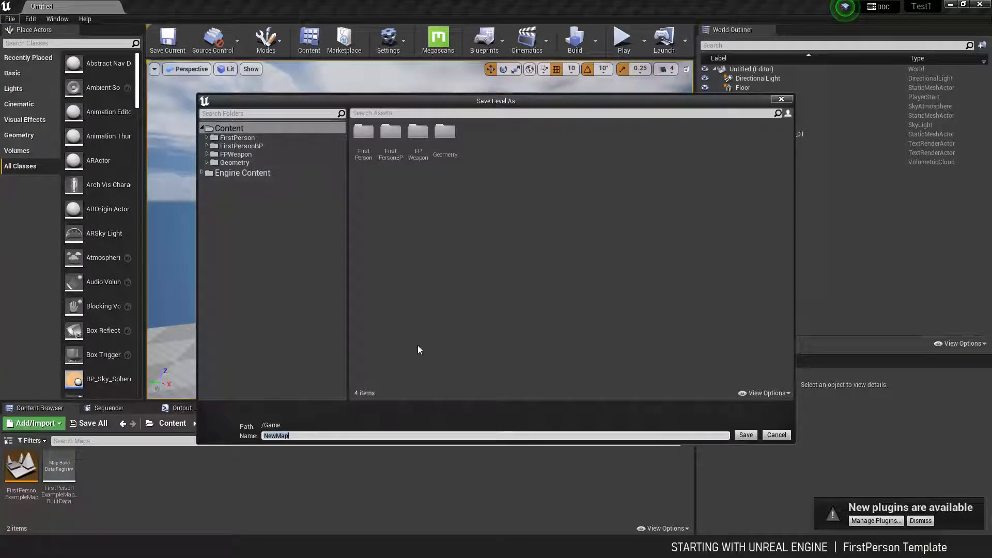
pyautogui.write('Level1')
pyautogui.click(756, 438)
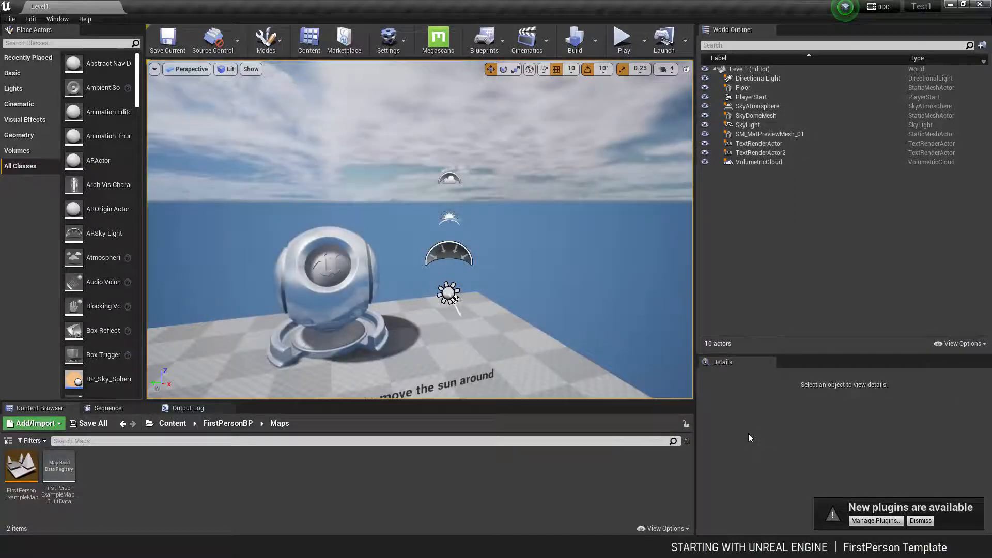
# Set both the Editor Startup Map and the Game Default Map to Level1 in the project's Maps & Modes settings.
pyautogui.click(388, 40)
pyautogui.click(412, 84)
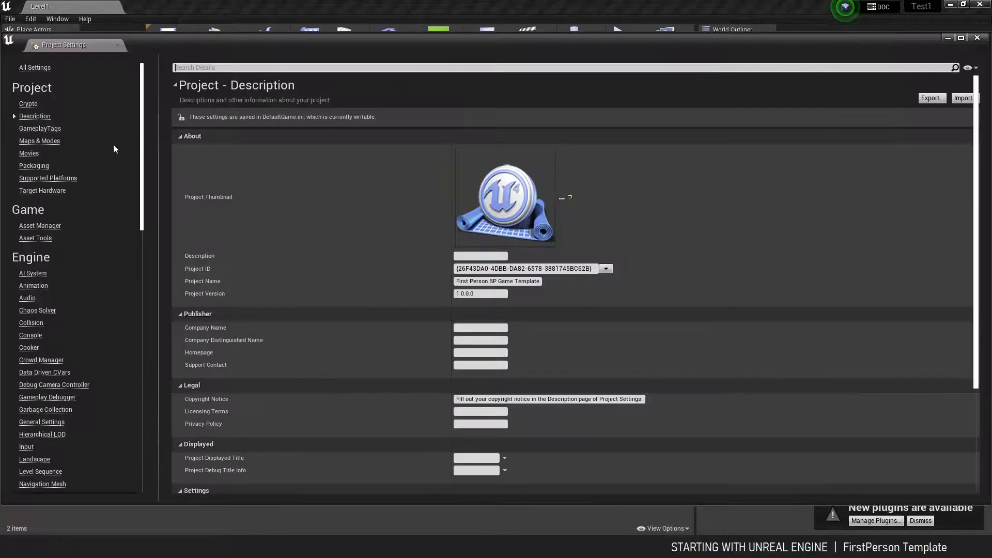
pyautogui.click(46, 145)
pyautogui.click(537, 207)
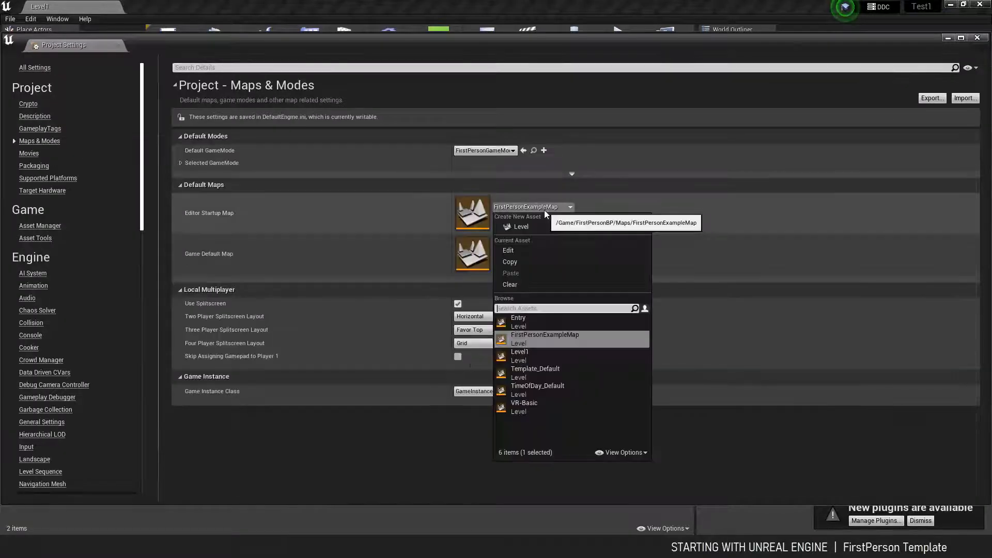
pyautogui.click(527, 356)
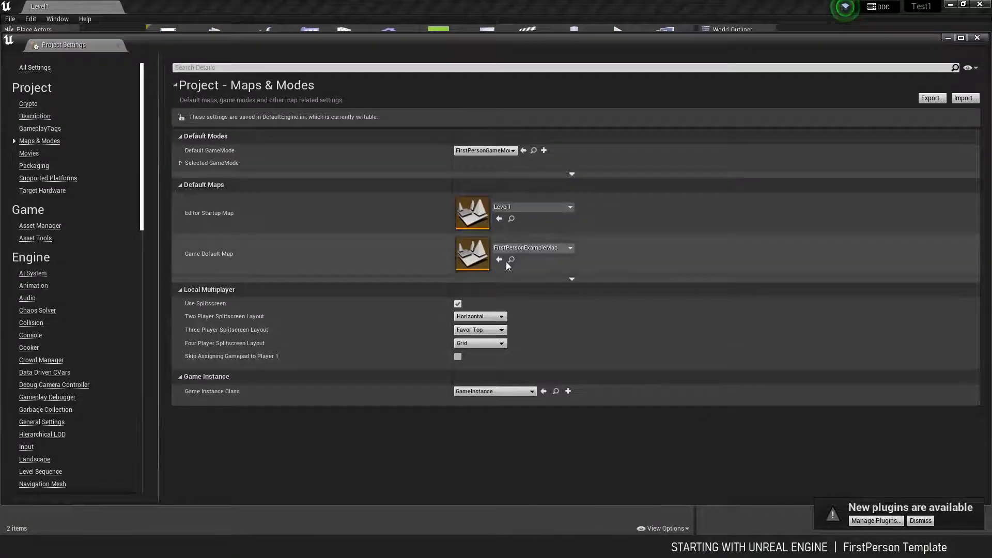
pyautogui.click(517, 249)
pyautogui.click(522, 396)
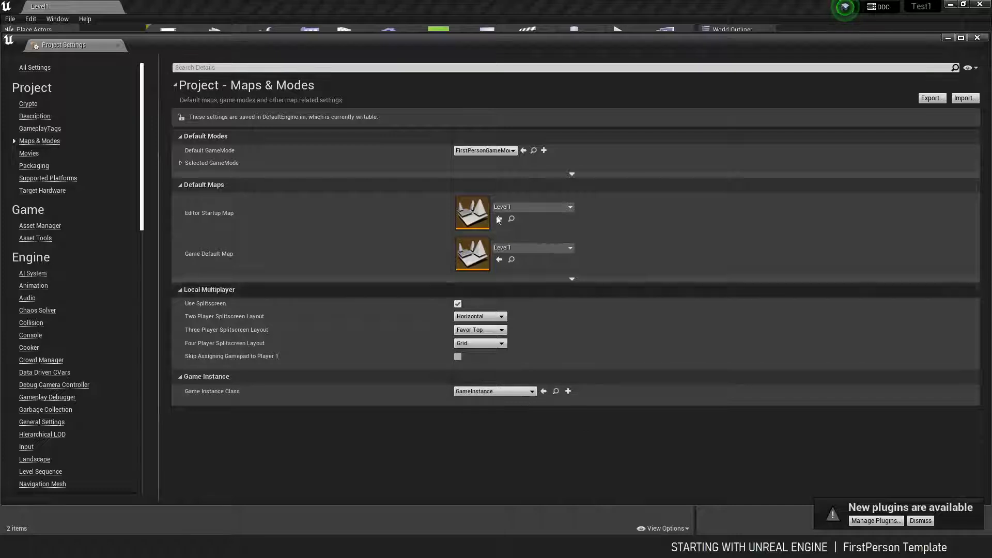
# Look through the Movies, Packaging, Supported Platforms and Target Hardware pages of the project settings.
pyautogui.scroll(-3, 140, 200)
pyautogui.scroll(3, 140, 200)
pyautogui.click(29, 153)
pyautogui.click(34, 166)
pyautogui.click(35, 179)
pyautogui.click(36, 191)
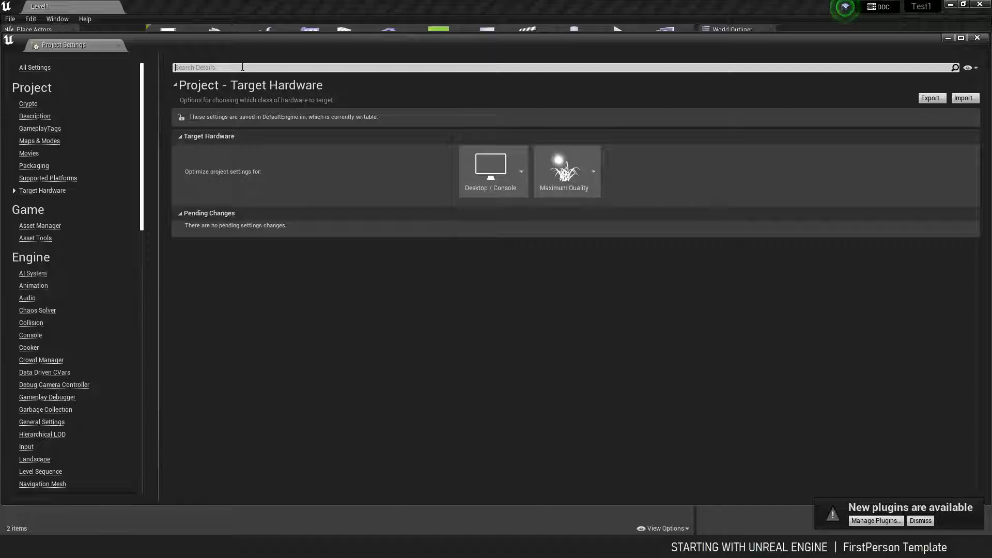
# Search the project settings for "ray tra" and "ambient", clear the search and close the settings.
pyautogui.click(242, 68)
pyautogui.write('ray ')
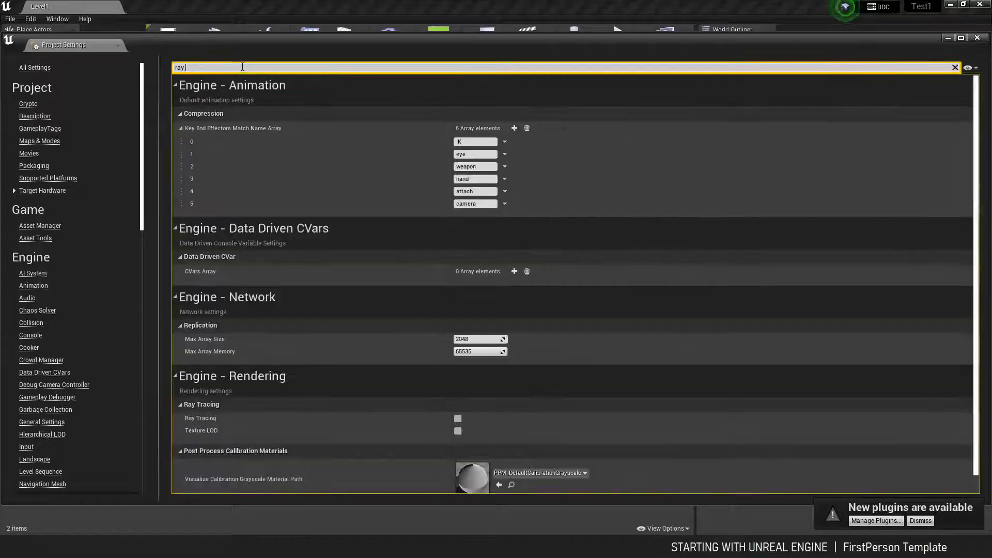
pyautogui.write('tra')
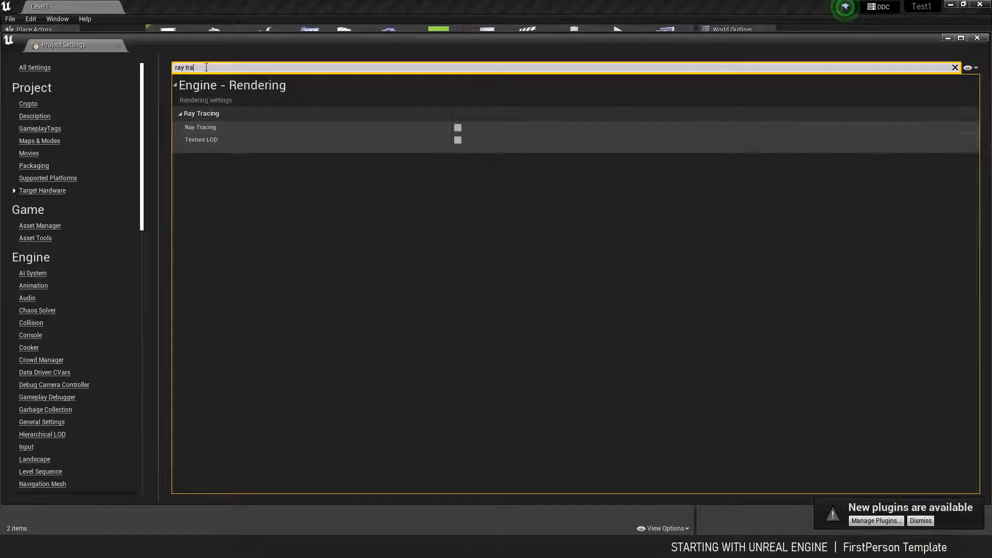
pyautogui.write('ambient')
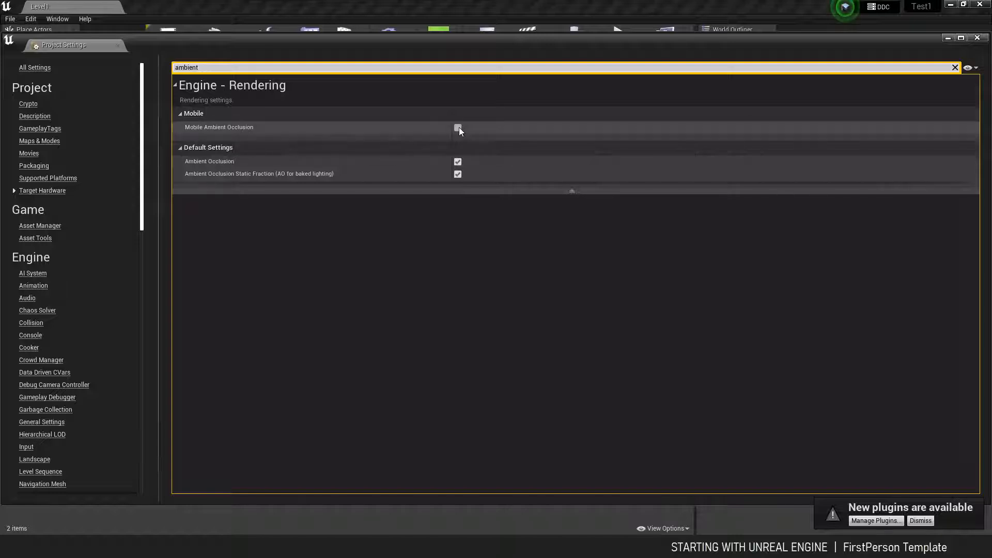
pyautogui.click(955, 68)
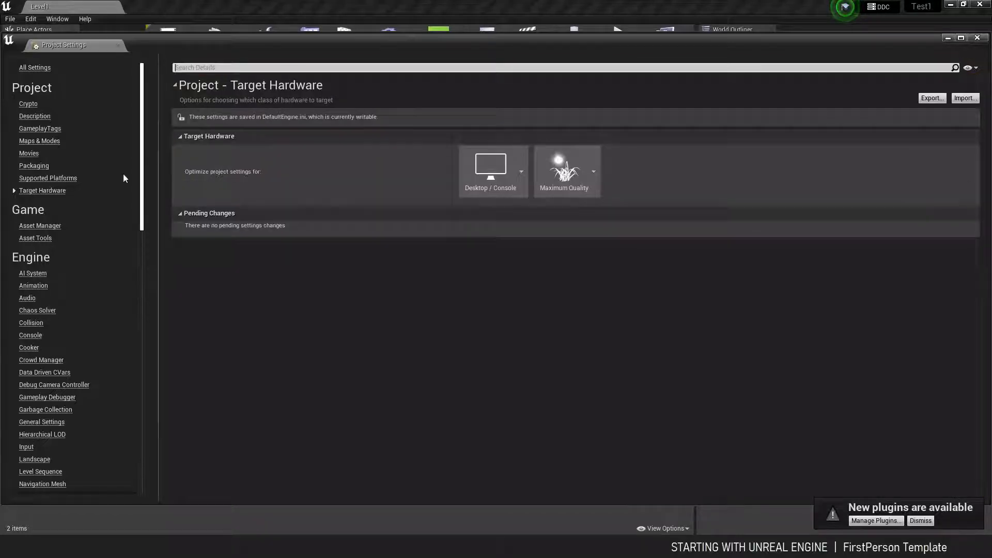
pyautogui.click(978, 38)
# Open the plugin browser, search for "datasmit" and look through the Datasmith importer plugins.
pyautogui.moveTo(420, 230); pyautogui.dragTo(348, 238, button='right')
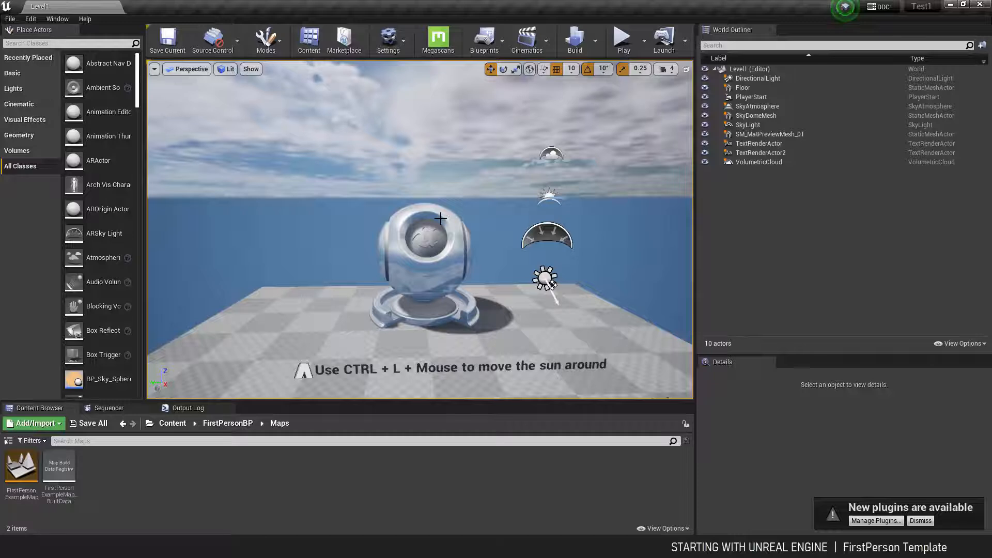
pyautogui.click(404, 38)
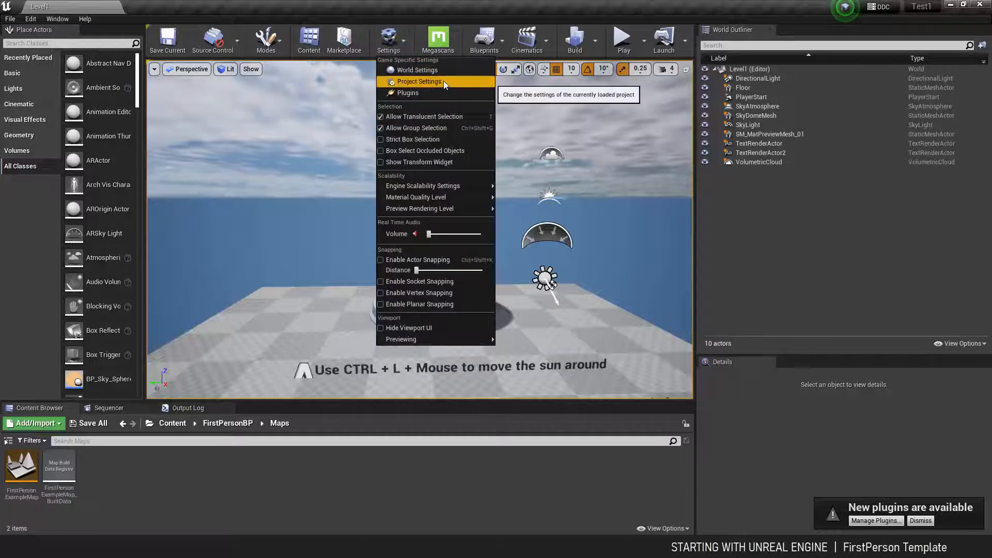
pyautogui.click(402, 94)
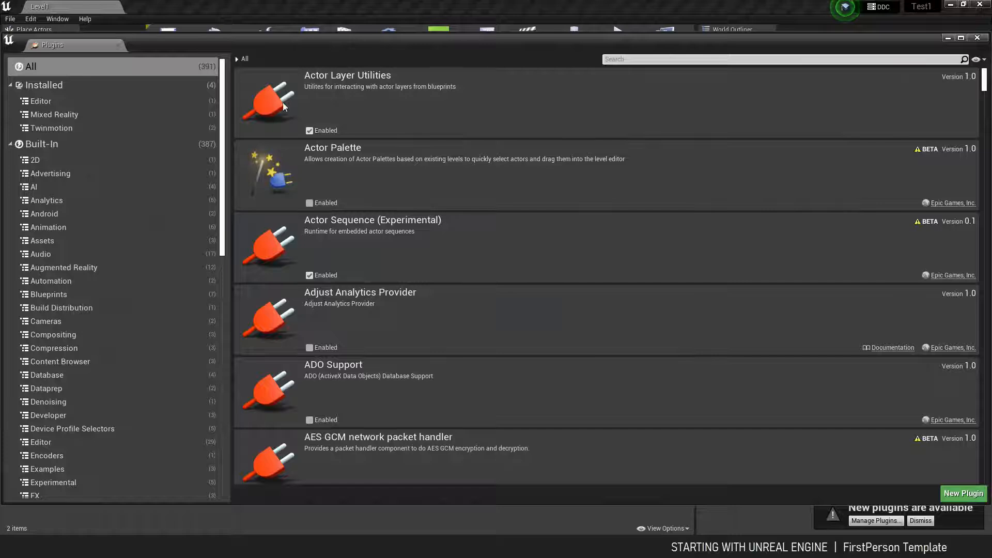
pyautogui.moveTo(223, 100)
pyautogui.mouseDown()
pyautogui.moveTo(215, 317)
pyautogui.moveTo(227, 119)
pyautogui.mouseUp()
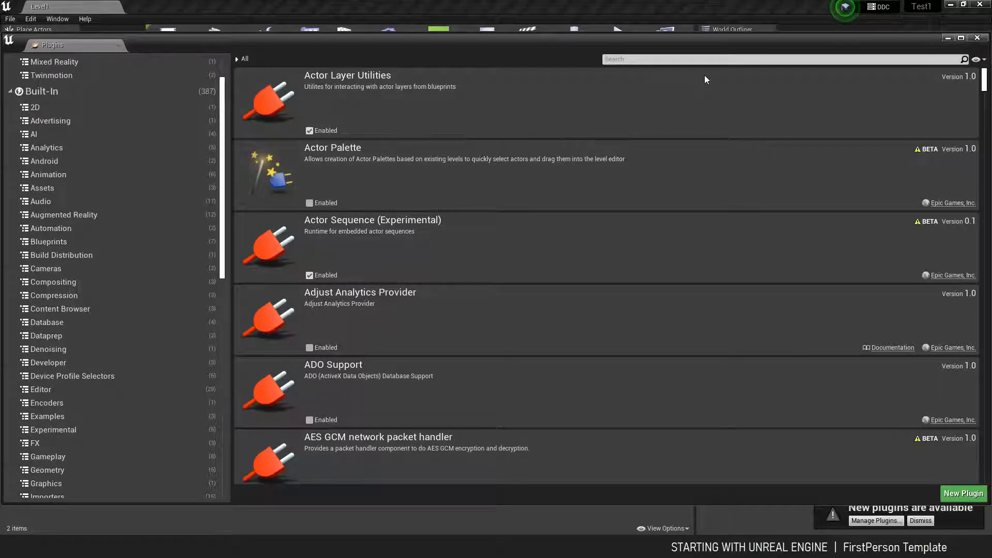
pyautogui.click(628, 59)
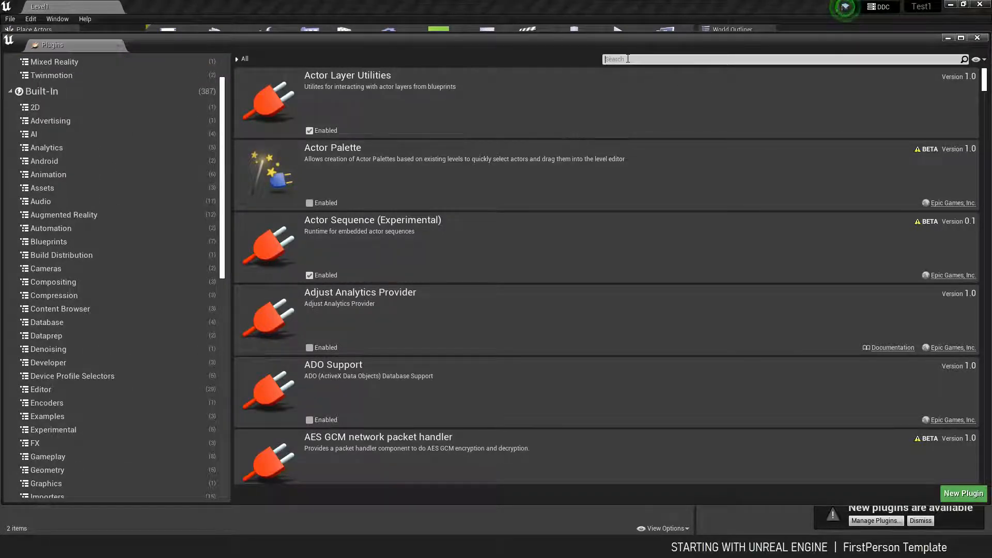
pyautogui.write('d')
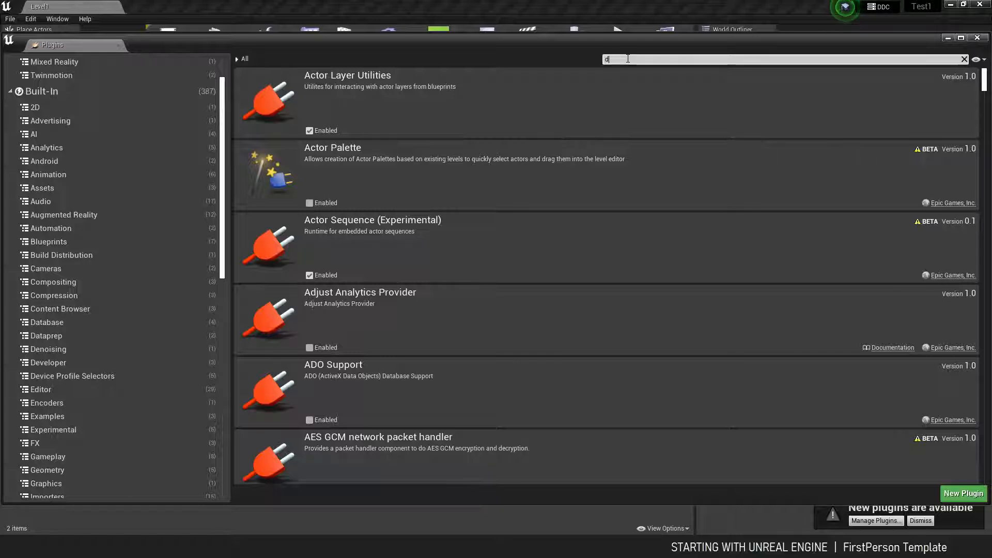
pyautogui.write('ata')
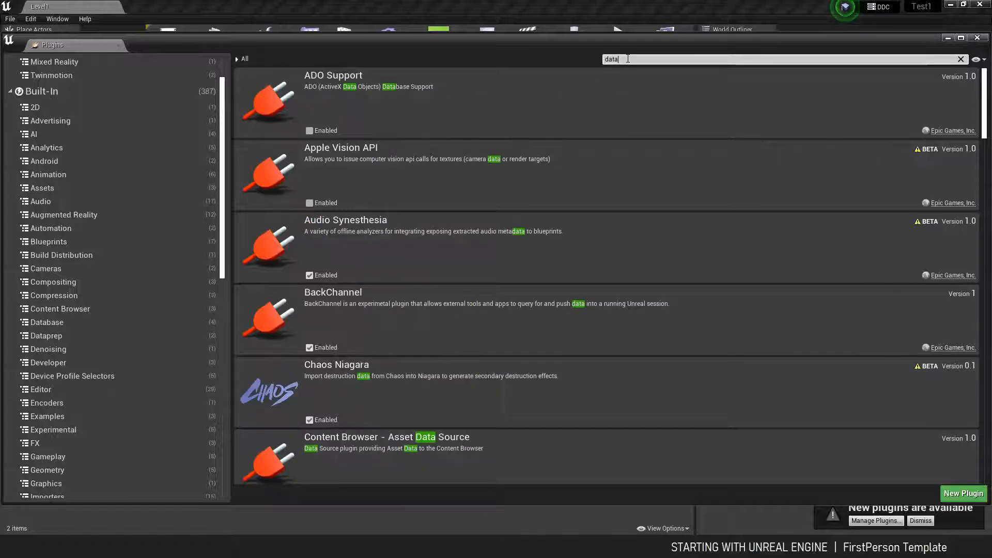
pyautogui.write('smit')
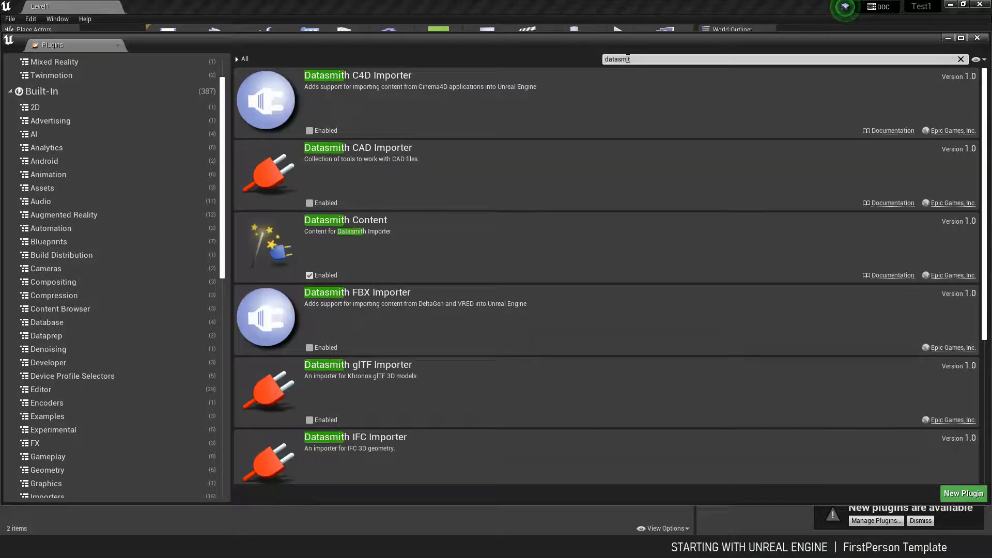
pyautogui.scroll(-5, 403, 307)
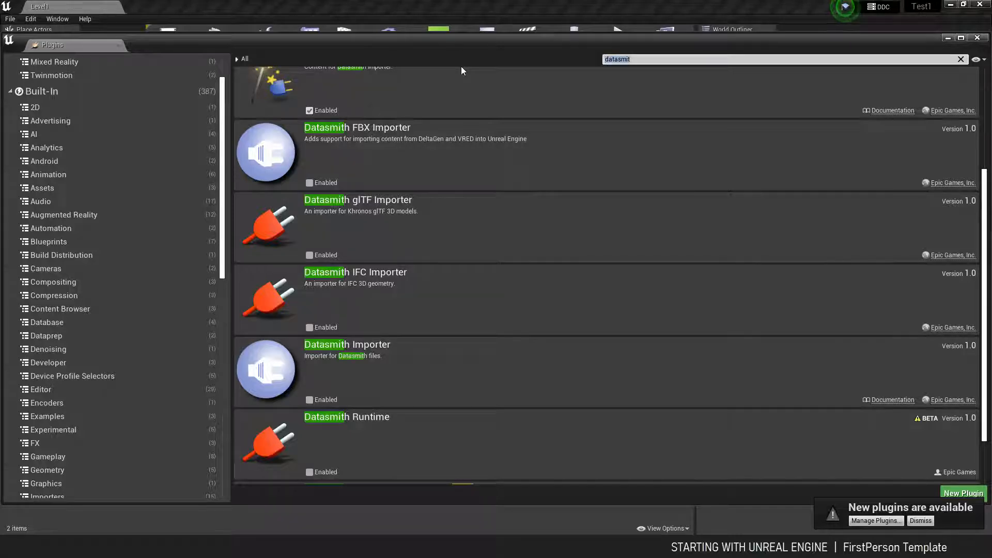
# Find the HDRIBackdrop plugin by searching for "hdri", enable it, restart the editor and close the plugin browser.
pyautogui.write('hdri')
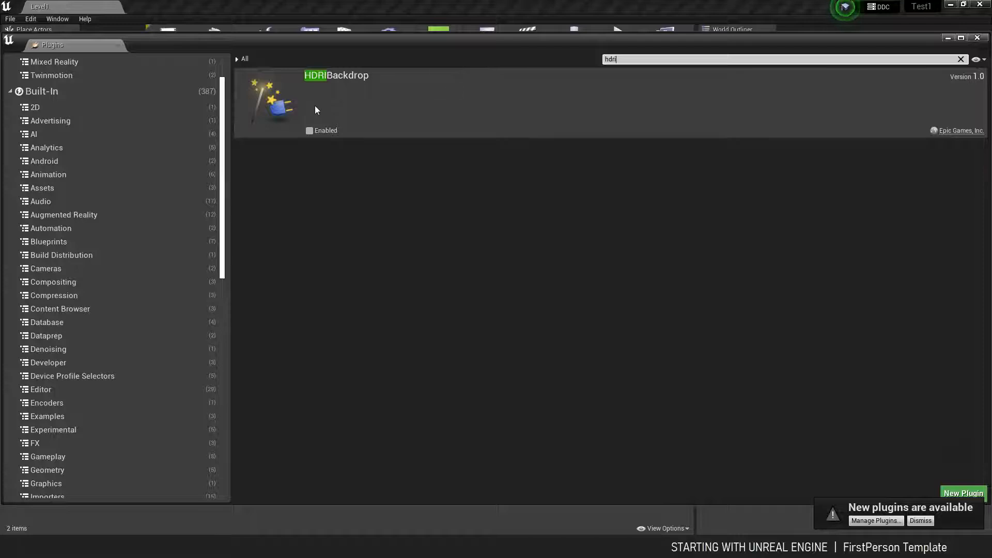
pyautogui.click(309, 132)
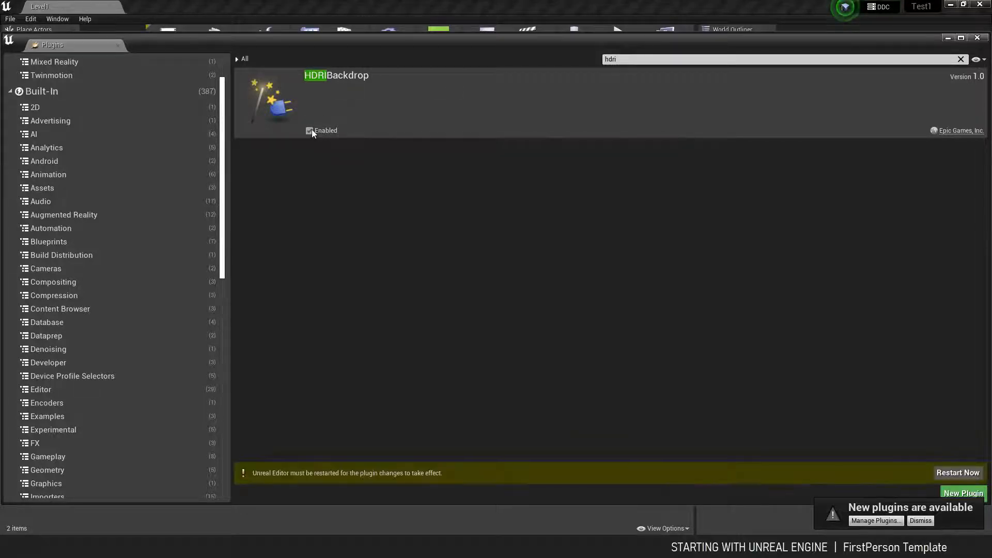
pyautogui.click(954, 473)
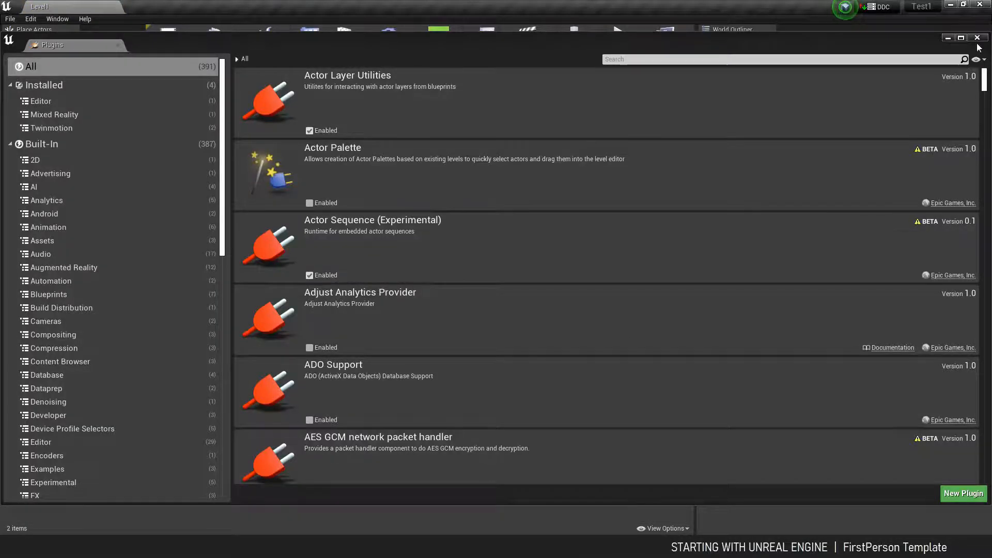
pyautogui.click(977, 39)
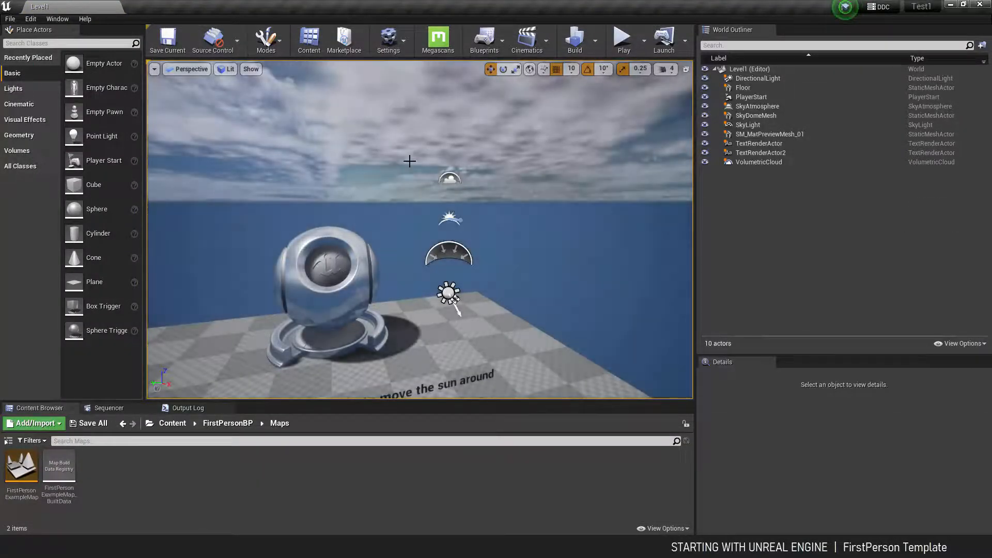
# Look over the level's directional light, floor and player start, and briefly play-test the level.
pyautogui.moveTo(462, 166); pyautogui.dragTo(413, 205)
pyautogui.moveTo(441, 144); pyautogui.dragTo(424, 131)
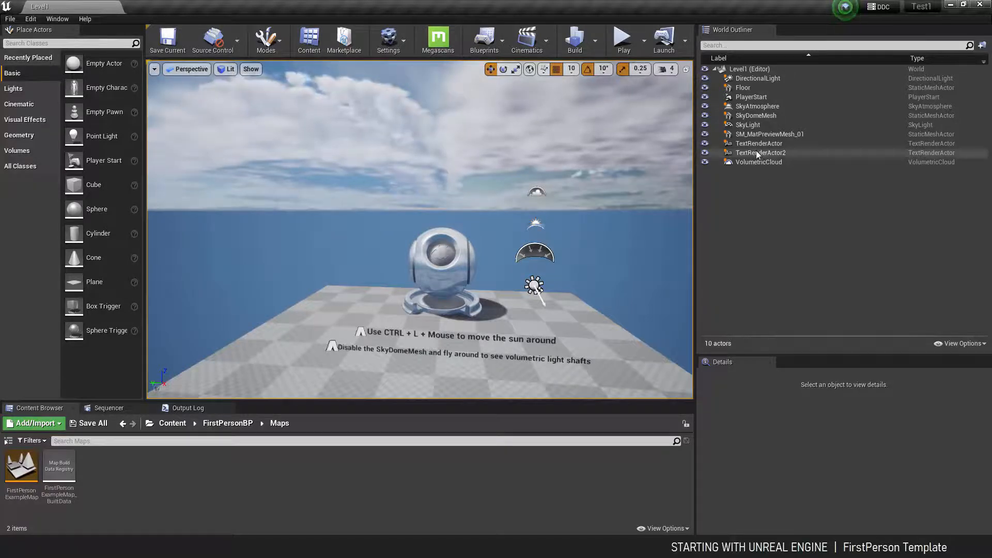
pyautogui.click(754, 78)
pyautogui.click(747, 88)
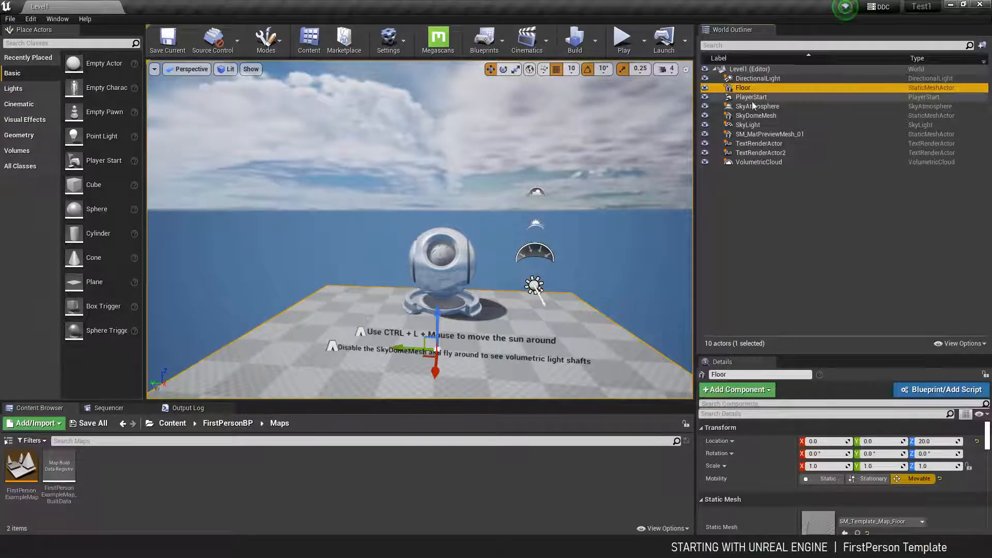
pyautogui.click(752, 98)
pyautogui.click(632, 44)
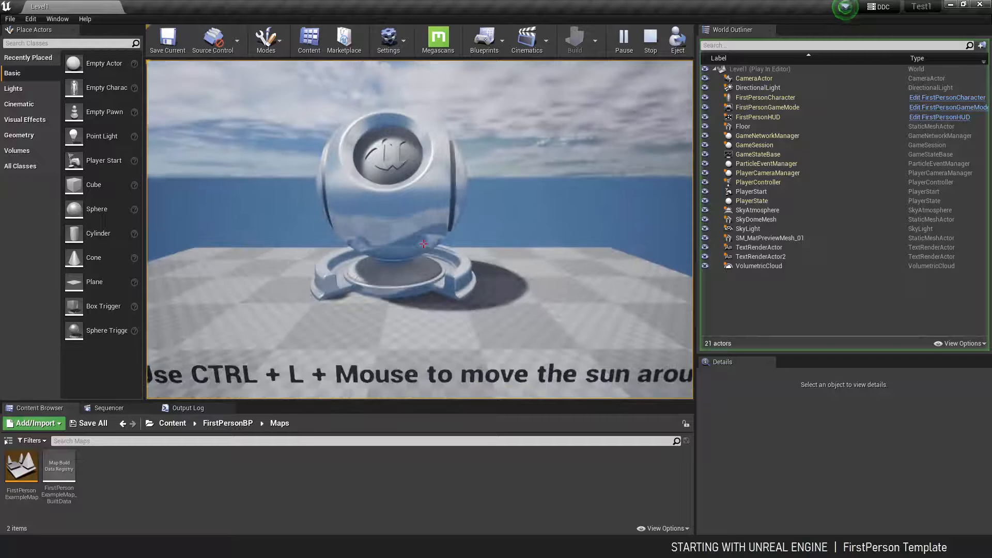
pyautogui.press('Escape')
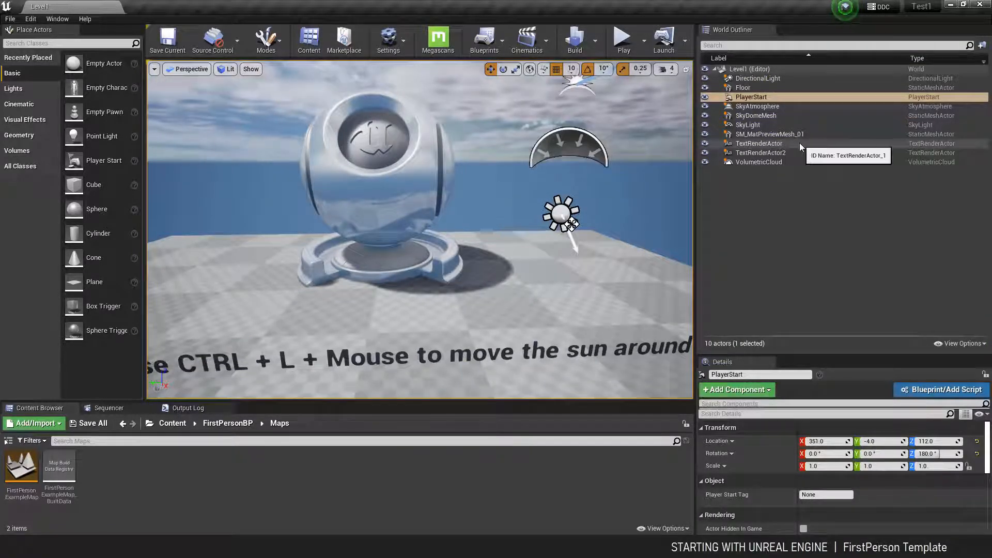
# Toggle the visibility of individual level actors off and back on to see what each one contributes.
pyautogui.click(768, 116)
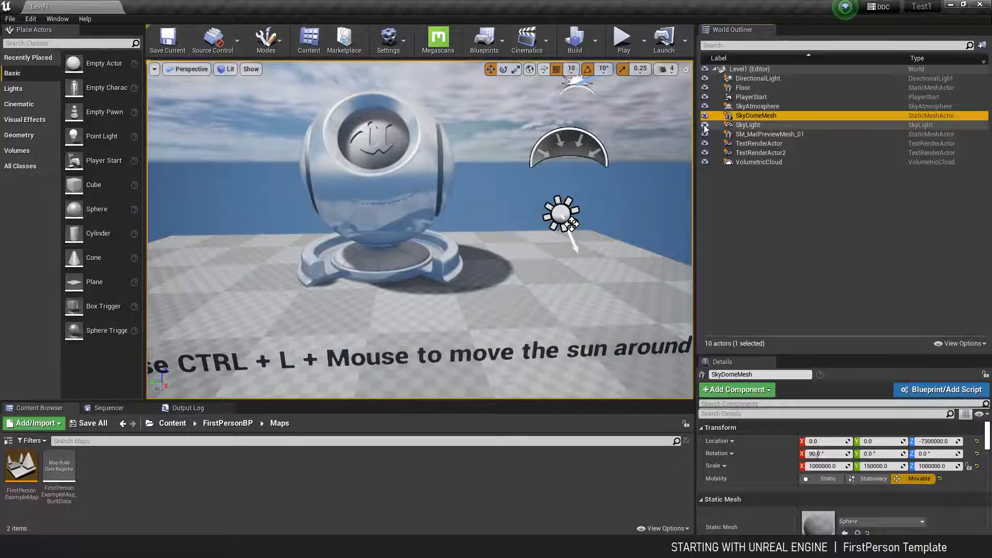
pyautogui.click(705, 135)
pyautogui.click(705, 135)
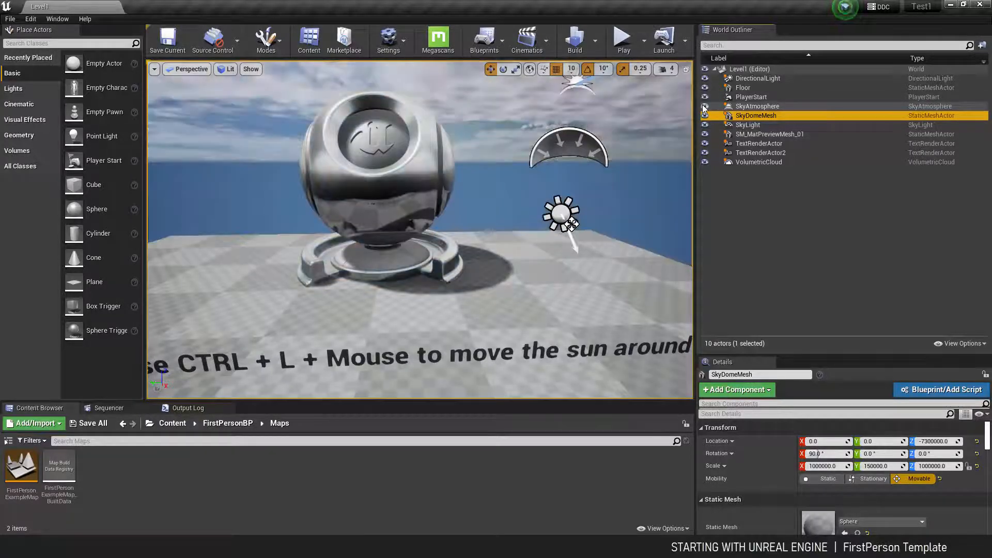
pyautogui.click(705, 88)
pyautogui.click(705, 88)
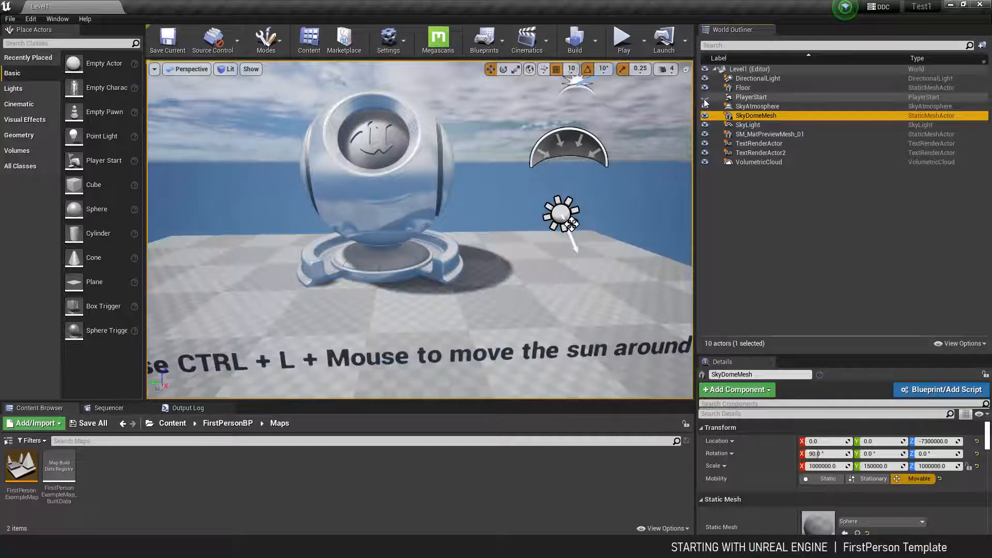
pyautogui.click(705, 79)
pyautogui.click(705, 78)
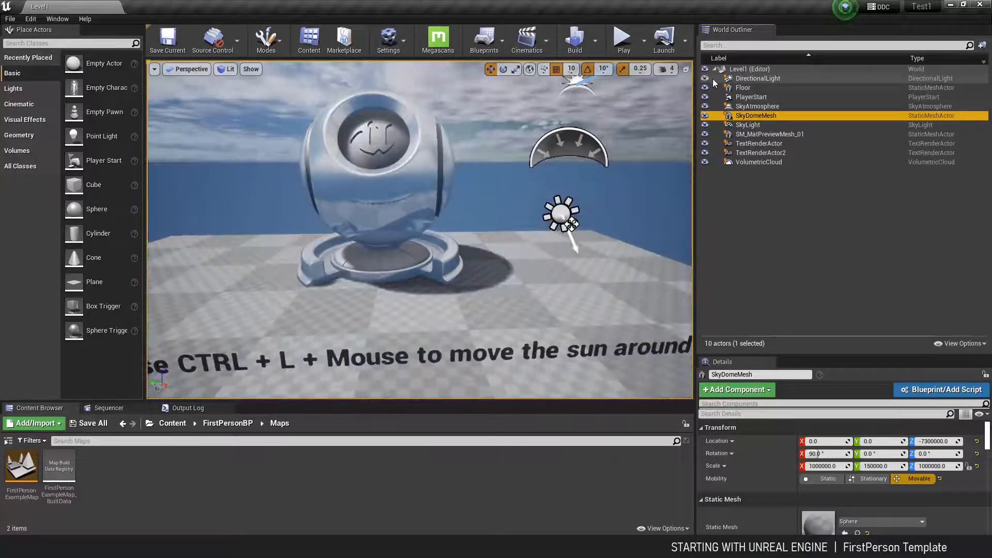
# Delete the DirectionalLight, SkyAtmosphere, SkyDomeMesh and SkyLight actors from the level.
pyautogui.click(751, 79)
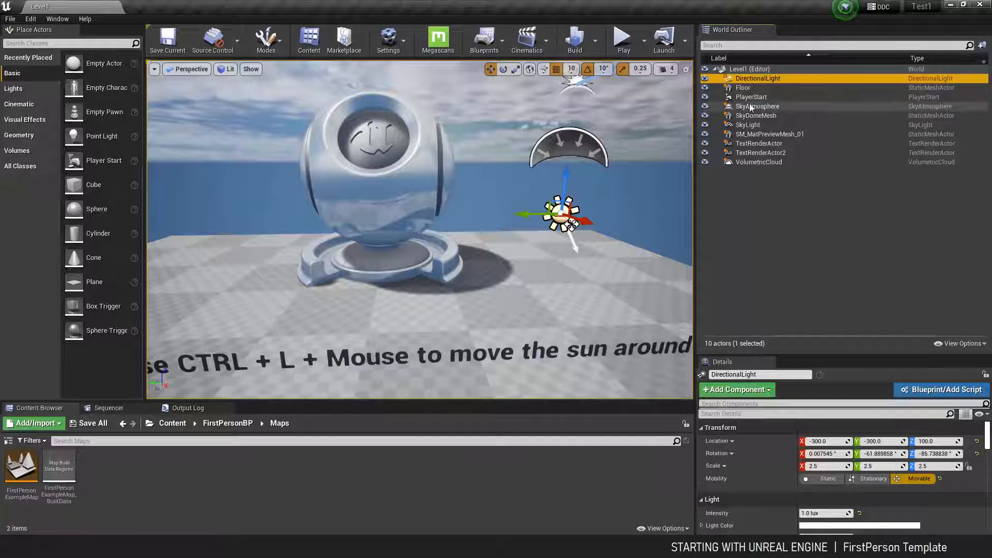
pyautogui.press('Delete')
pyautogui.click(764, 97)
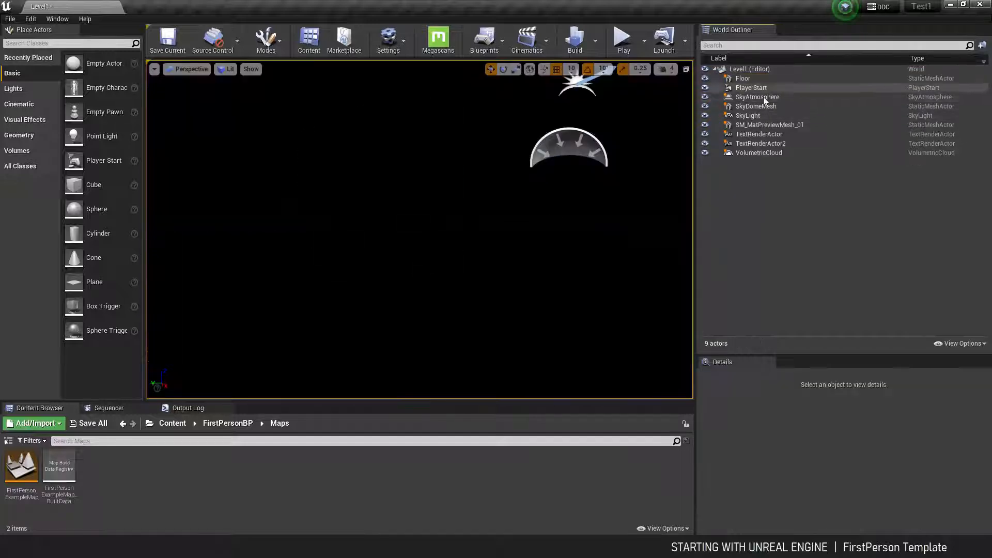
pyautogui.press('Delete')
pyautogui.click(763, 98)
pyautogui.press('Delete')
pyautogui.click(755, 97)
pyautogui.press('Delete')
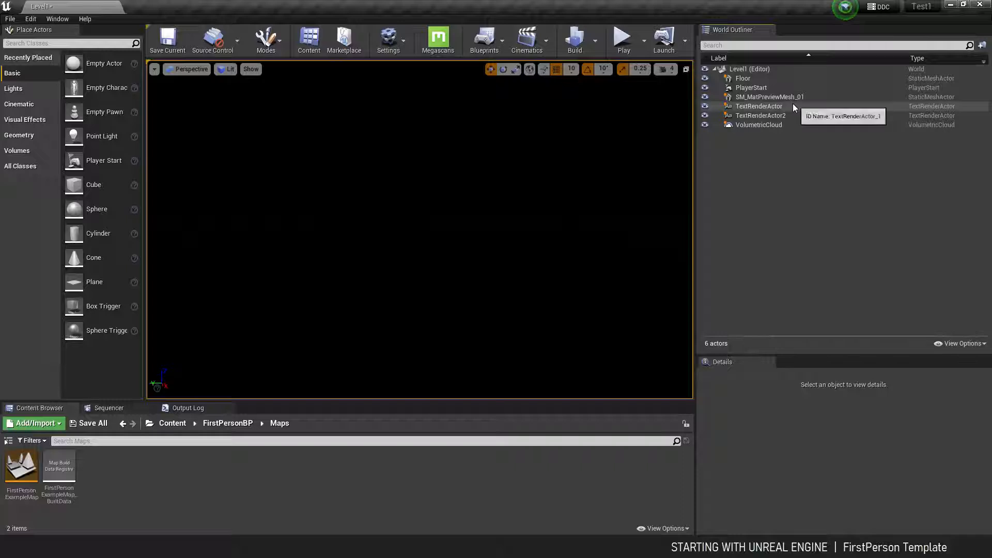
# Search the placeable actors for "hdr" and place an HDRIBackdrop in the level near the preview mesh.
pyautogui.moveTo(598, 170); pyautogui.dragTo(687, 191, button='right')
pyautogui.moveTo(505, 153); pyautogui.dragTo(602, 156, button='right')
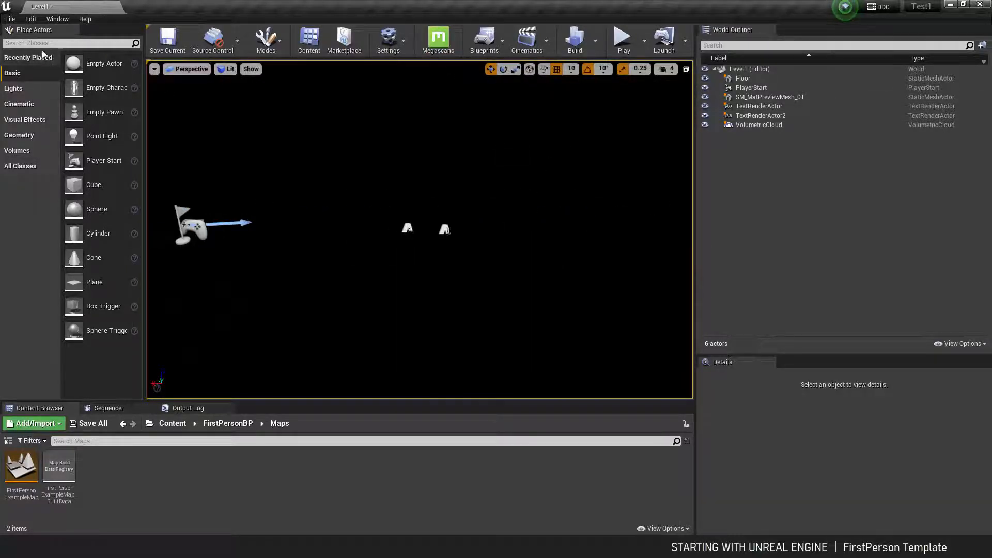
pyautogui.write('dr')
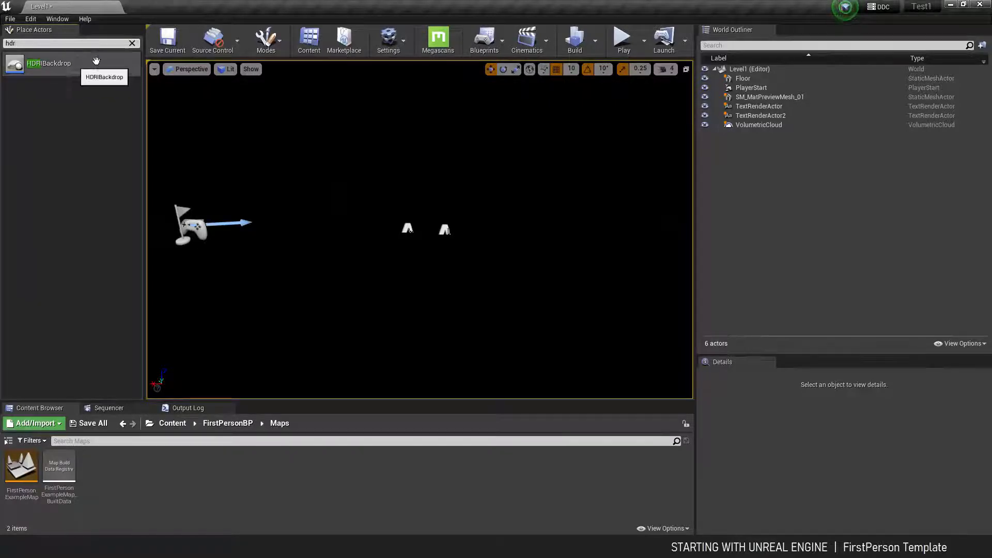
pyautogui.moveTo(78, 63); pyautogui.dragTo(466, 293)
pyautogui.moveTo(505, 284); pyautogui.dragTo(630, 261, button='right')
pyautogui.moveTo(245, 341); pyautogui.dragTo(207, 348, button='right')
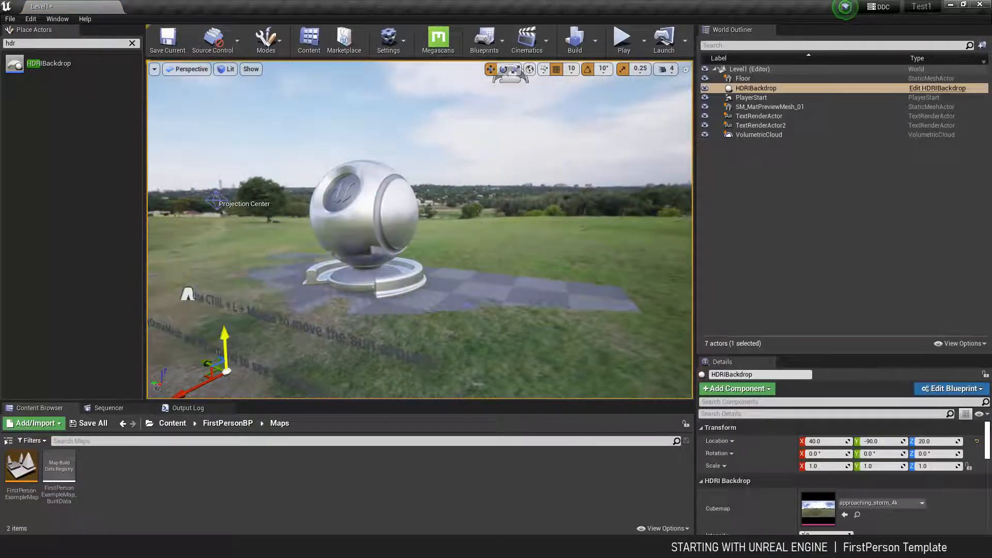
# Lower the HDRI backdrop to a Z location of 0 so it sits below the floor surface.
pyautogui.moveTo(226, 340); pyautogui.dragTo(227, 355)
pyautogui.moveTo(331, 318); pyautogui.dragTo(331, 346, button='right')
pyautogui.moveTo(456, 284)
pyautogui.mouseDown(button='right')
pyautogui.moveTo(465, 288)
pyautogui.moveTo(290, 282)
pyautogui.moveTo(517, 281)
pyautogui.moveTo(457, 269)
pyautogui.mouseUp(button='right')
pyautogui.moveTo(475, 315); pyautogui.dragTo(470, 258, button='right')
pyautogui.moveTo(568, 236); pyautogui.dragTo(452, 231, button='right')
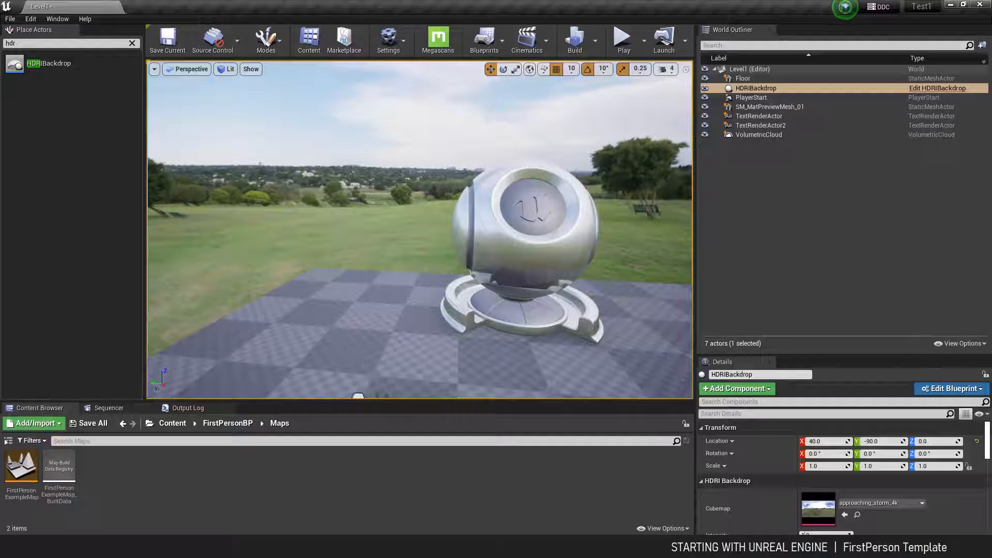
pyautogui.moveTo(988, 451)
pyautogui.mouseDown()
pyautogui.moveTo(989, 508)
pyautogui.moveTo(989, 432)
pyautogui.mouseUp()
pyautogui.moveTo(664, 296); pyautogui.dragTo(628, 359, button='right')
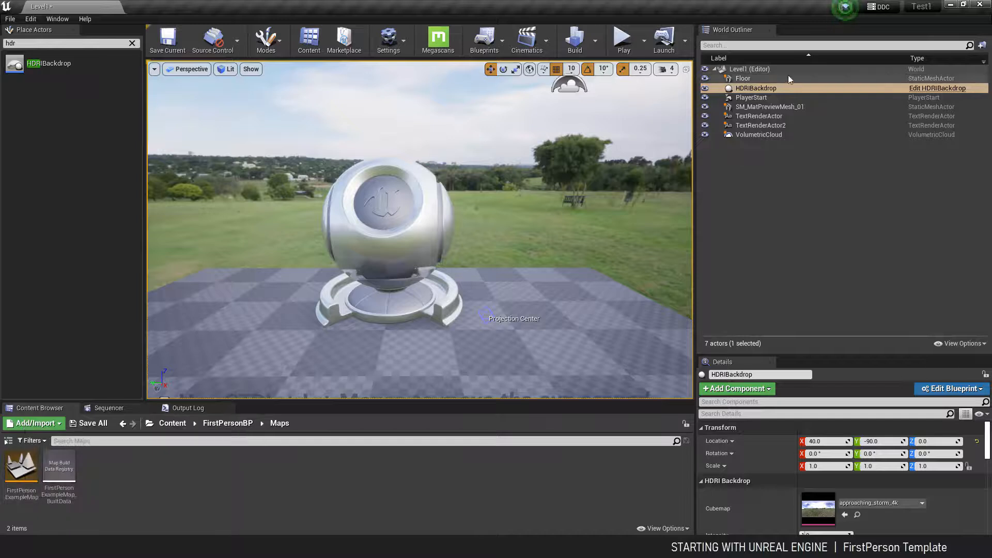
# Review the backdrop's details, and locate the preview mesh's two materials and its static mesh asset in the Content Browser.
pyautogui.click(750, 88)
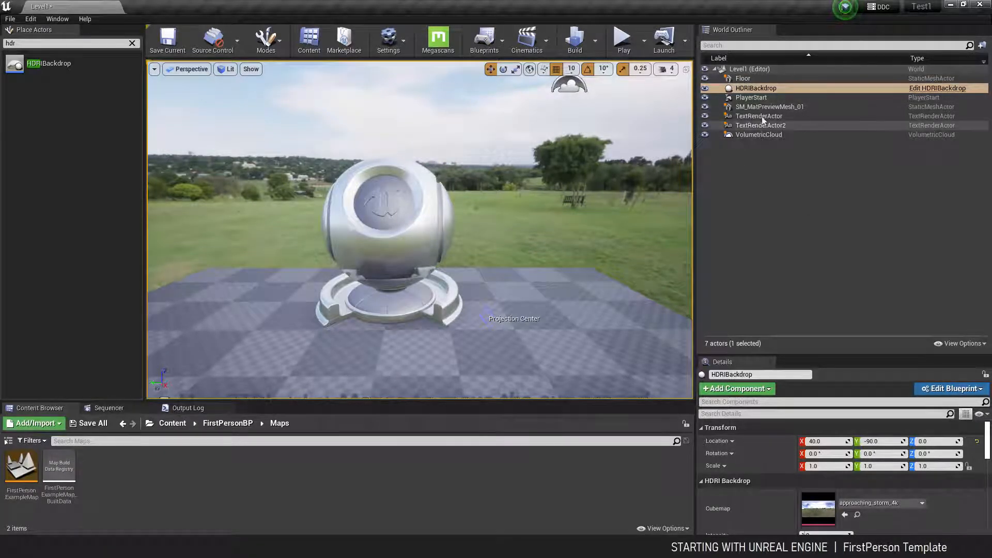
pyautogui.moveTo(987, 431)
pyautogui.mouseDown()
pyautogui.moveTo(987, 466)
pyautogui.moveTo(988, 435)
pyautogui.mouseUp()
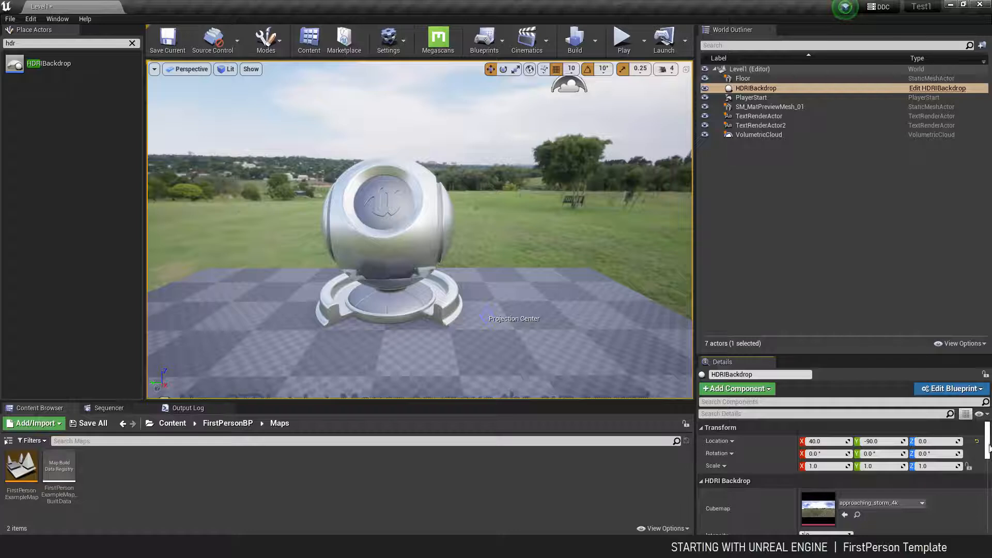
pyautogui.scroll(-1, 865, 490)
pyautogui.click(409, 235)
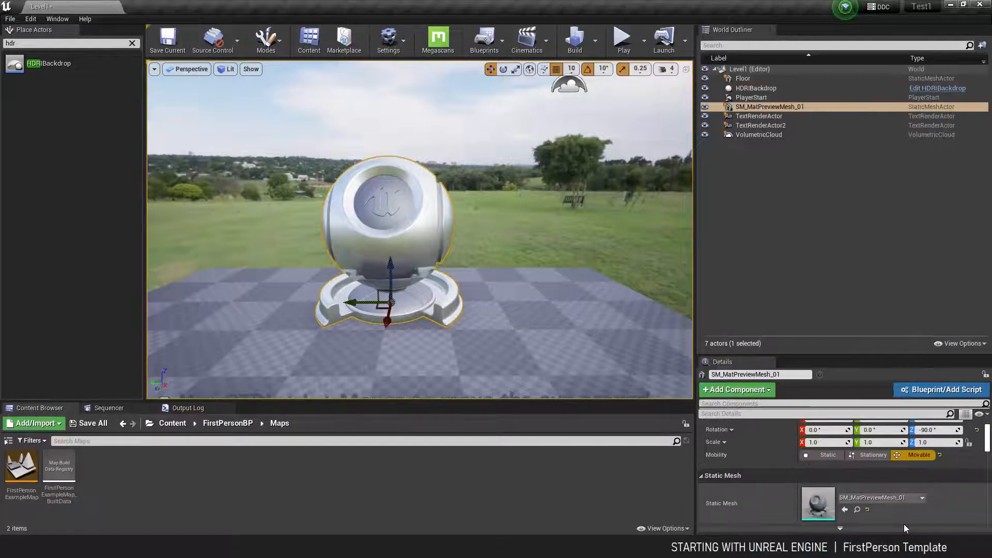
pyautogui.scroll(-3, 865, 469)
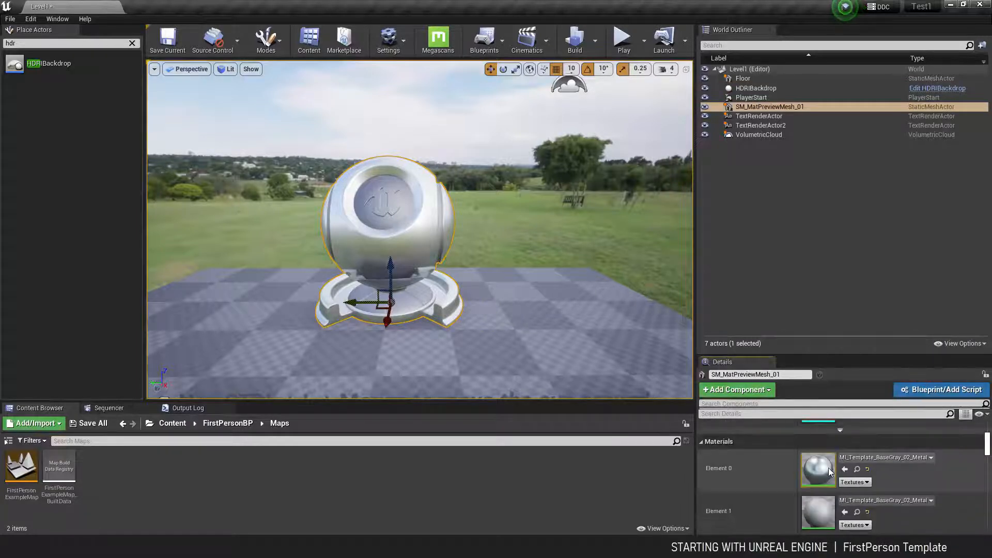
pyautogui.click(858, 470)
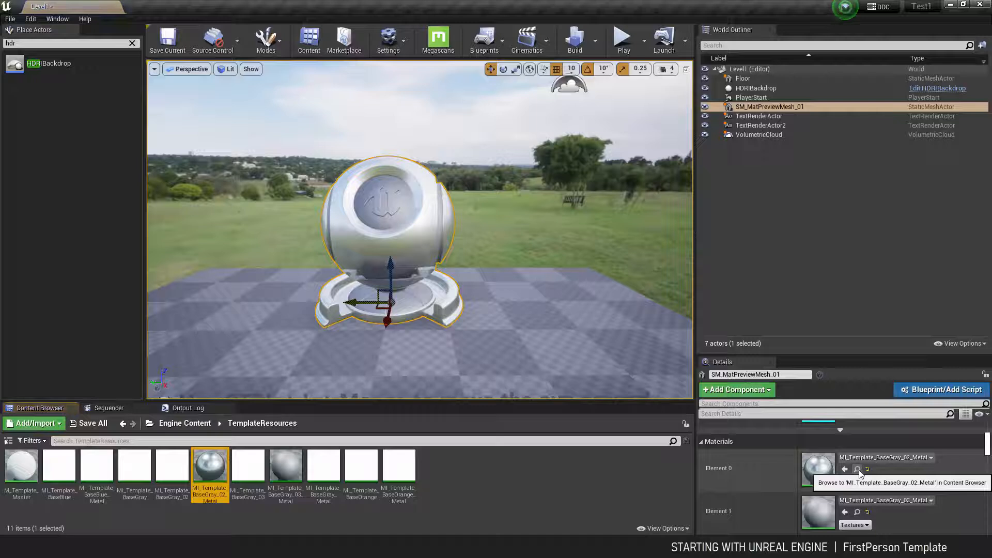
pyautogui.click(858, 511)
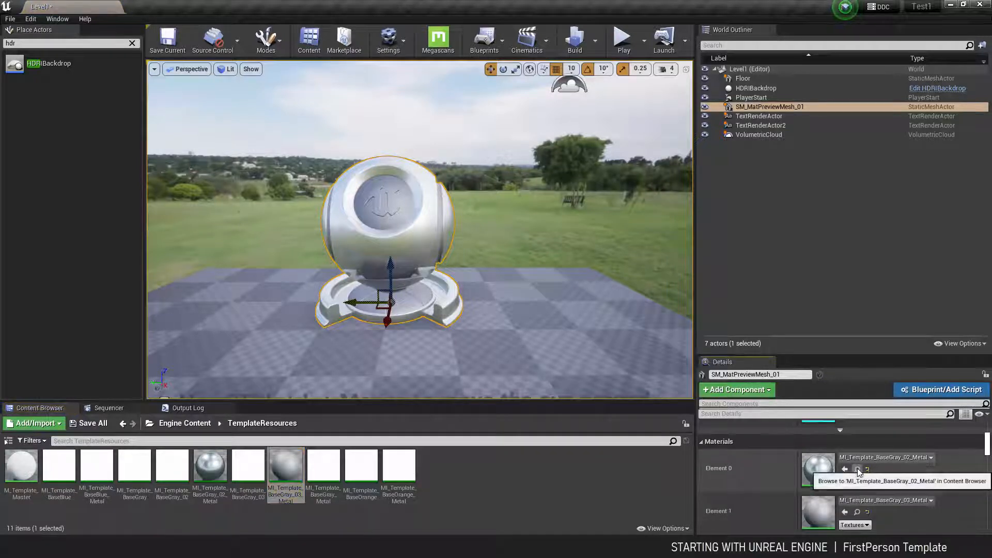
pyautogui.click(858, 469)
pyautogui.click(858, 512)
pyautogui.scroll(1, 873, 489)
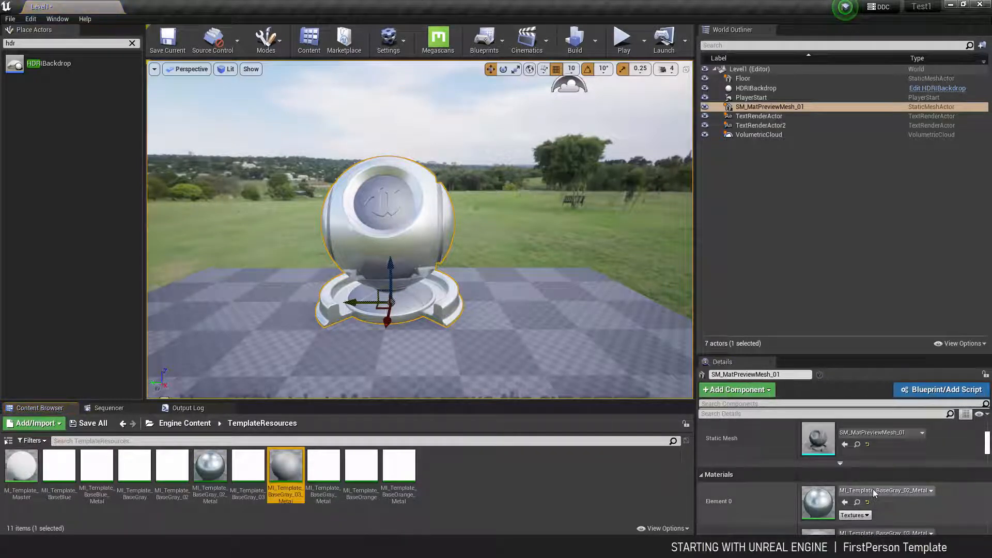
pyautogui.click(858, 444)
pyautogui.scroll(1, 855, 467)
pyautogui.scroll(-5, 852, 480)
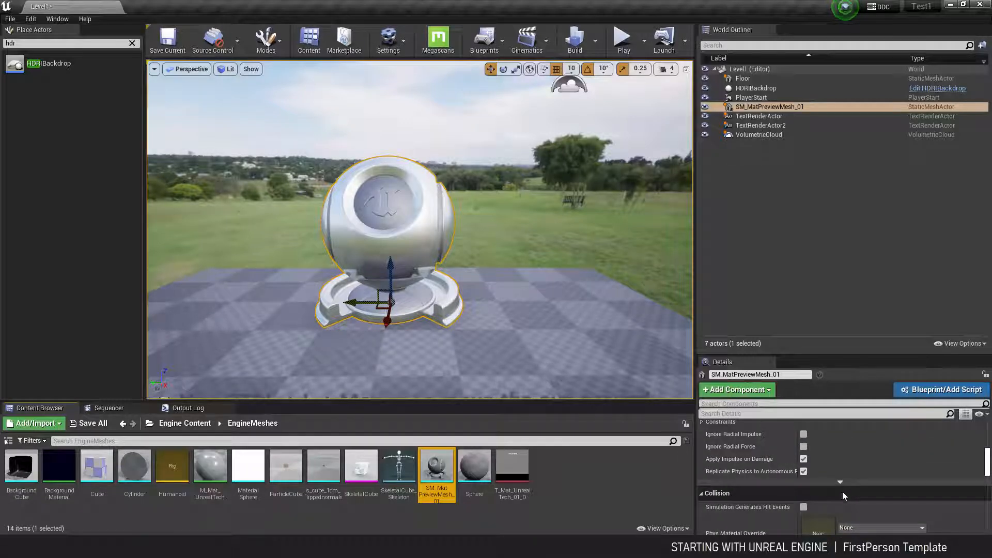
pyautogui.scroll(-2, 844, 494)
# Examine the floor's properties and the cubemap textures available for the HDRI backdrop, keeping the current cubemap.
pyautogui.click(538, 316)
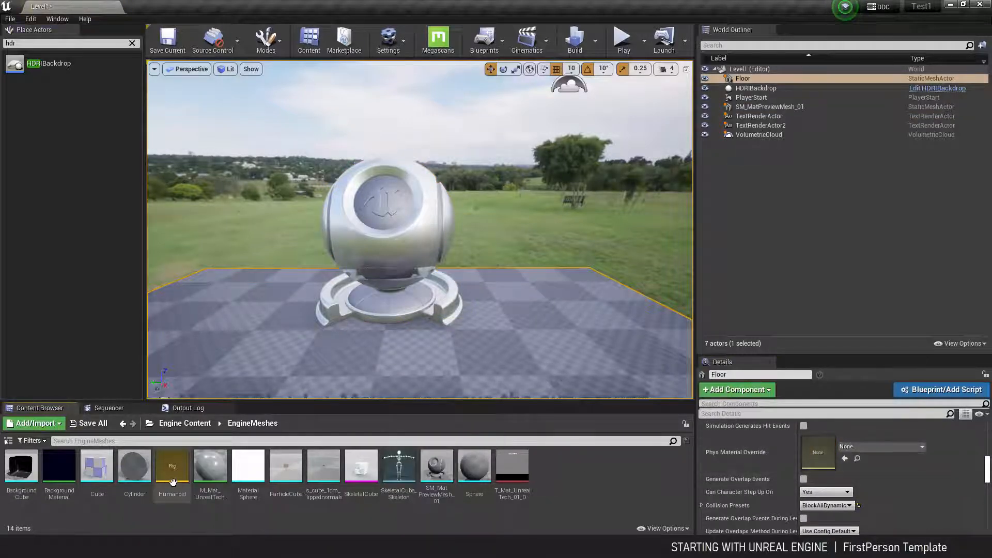
pyautogui.scroll(5, 549, 321)
pyautogui.scroll(-4, 551, 321)
pyautogui.click(520, 129)
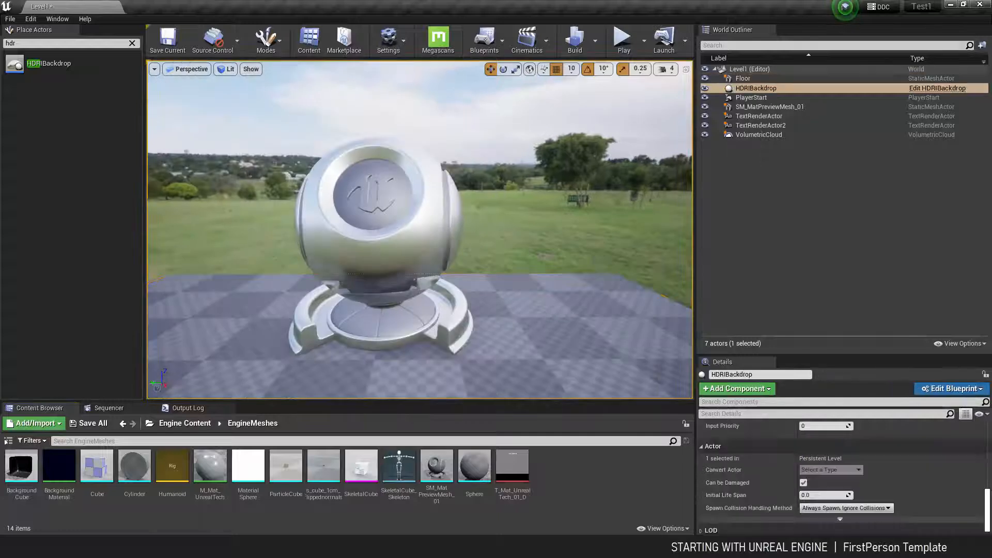
pyautogui.moveTo(987, 507); pyautogui.dragTo(987, 439)
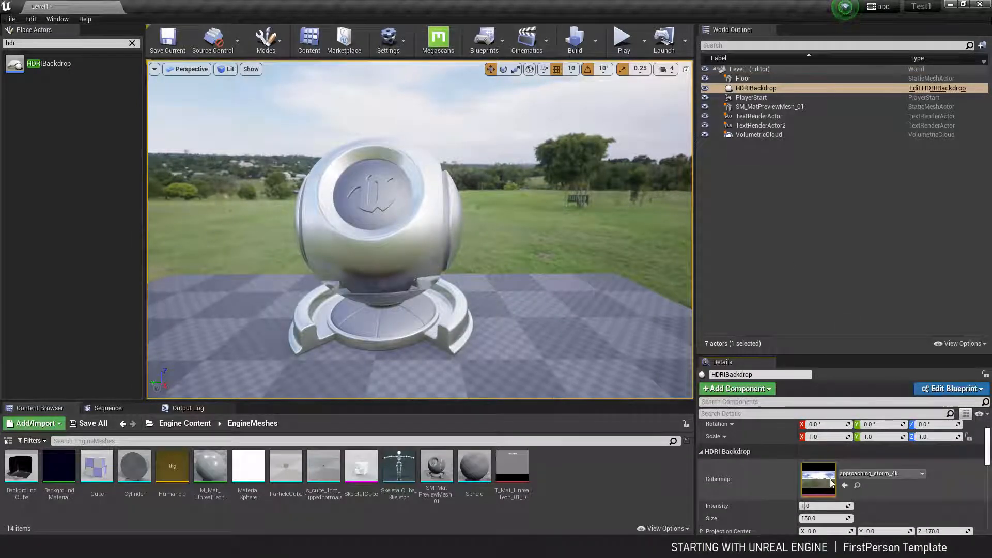
pyautogui.click(868, 475)
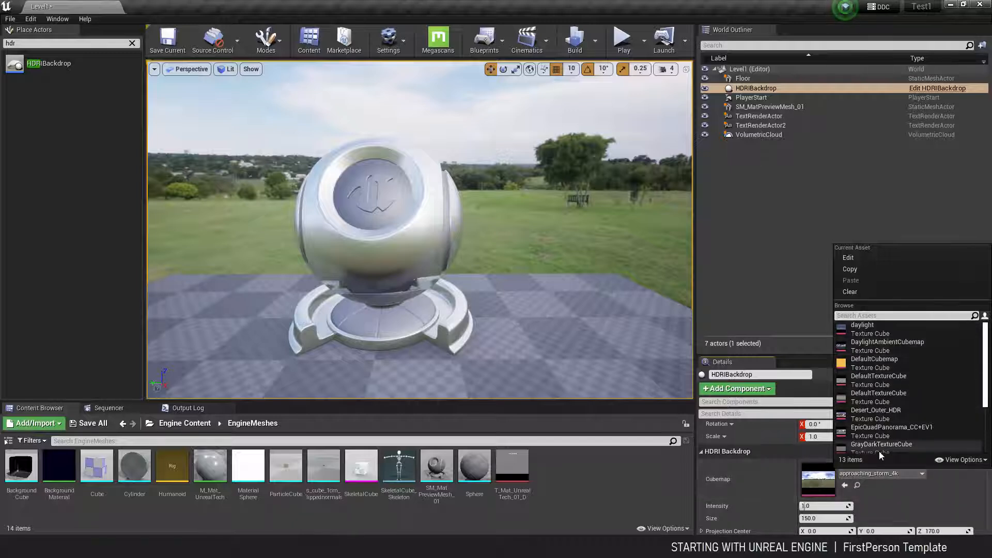
pyautogui.click(903, 498)
# Try a backdrop Size of about 250 and an adjusted Projection Center Z, and undo both changes.
pyautogui.scroll(-2, 903, 498)
pyautogui.moveTo(822, 486); pyautogui.dragTo(848, 486)
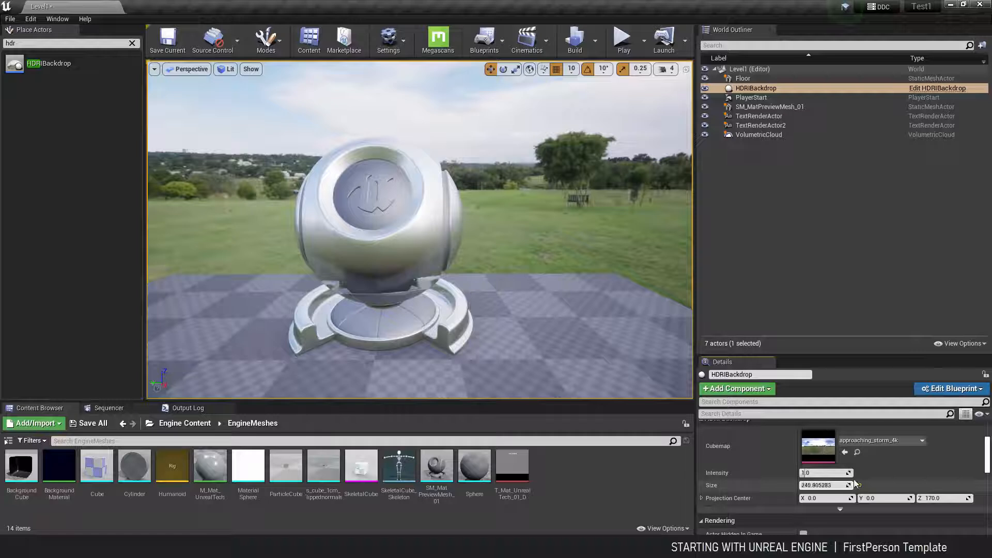
pyautogui.hotkey('ctrl', 'z')
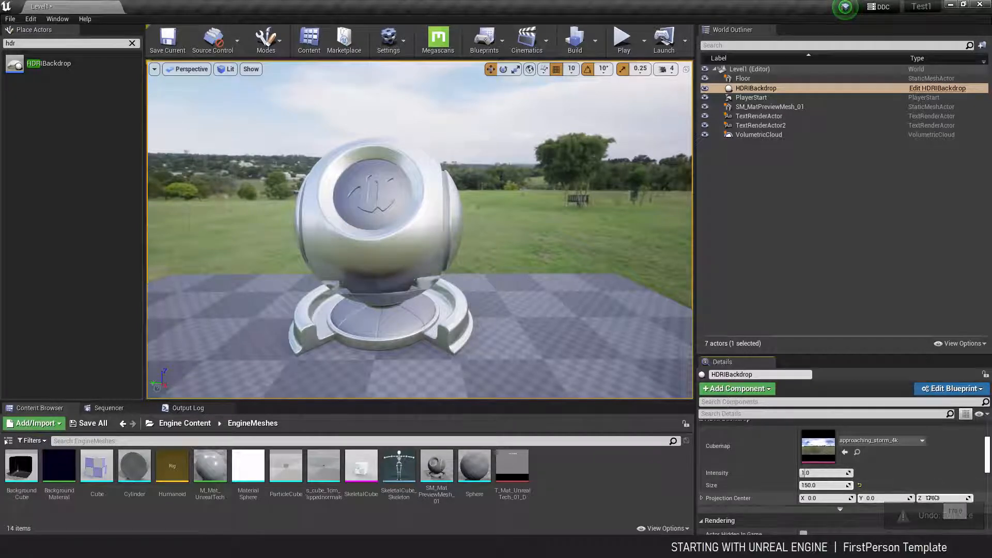
pyautogui.hotkey('ctrl', 'z')
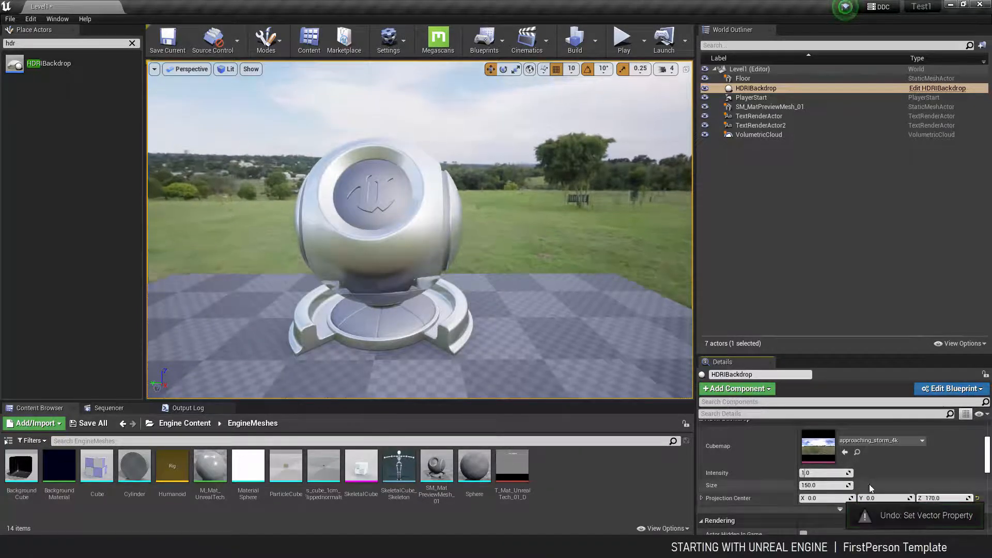
# Expand the backdrop's Projection Center to inspect its separate X, Y and Z values.
pyautogui.scroll(-1, 827, 492)
pyautogui.click(701, 481)
pyautogui.scroll(-2, 808, 469)
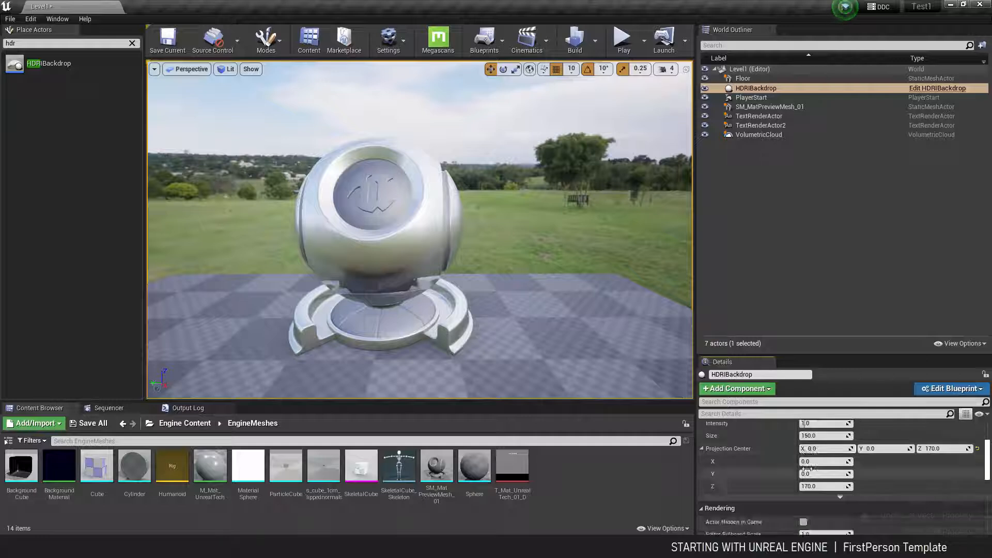
# Try rotating the HDRI backdrop around Z through its transform values, and undo the rotation.
pyautogui.scroll(1, 808, 469)
pyautogui.scroll(5, 833, 484)
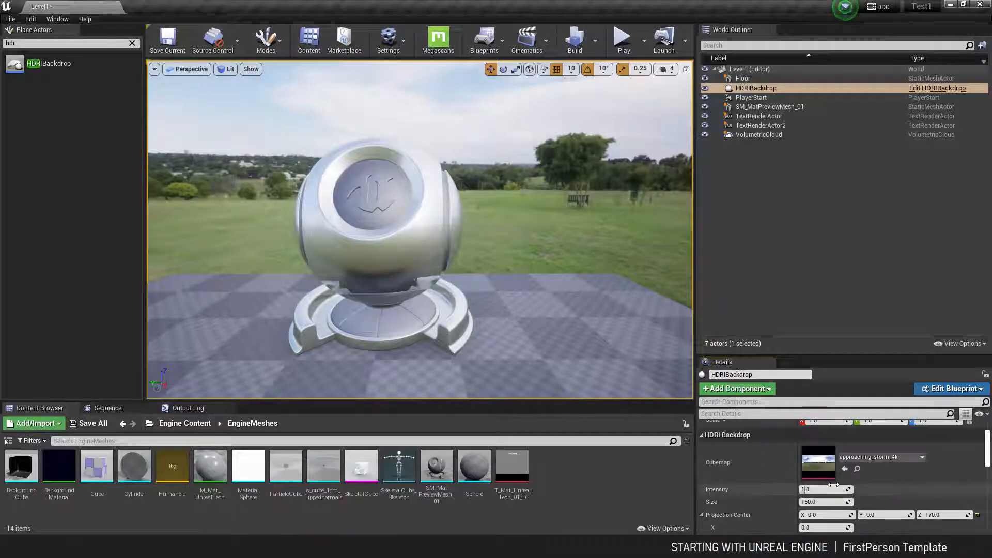
pyautogui.moveTo(871, 440); pyautogui.dragTo(930, 441)
pyautogui.hotkey('ctrl', 'z')
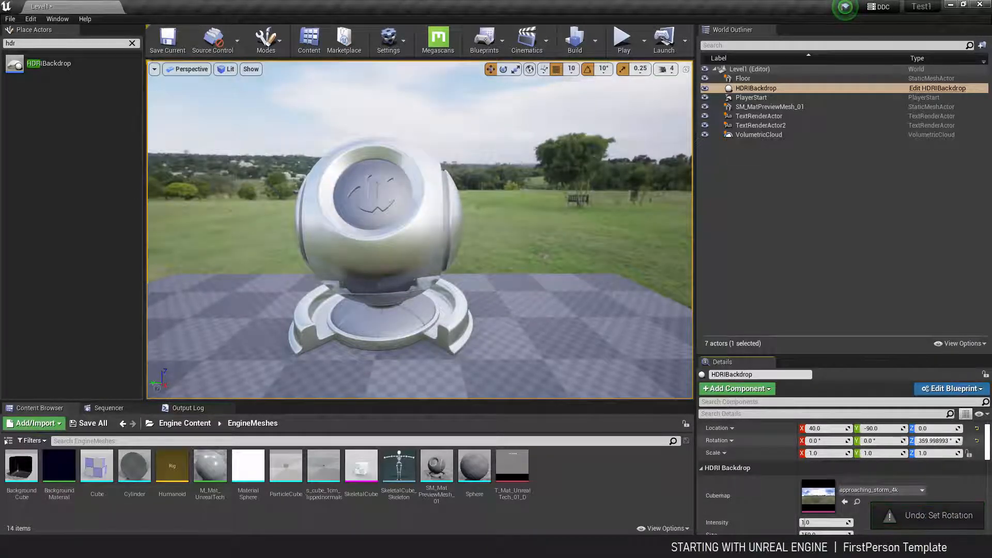
pyautogui.hotkey('ctrl', 'z')
# Rotate the HDRI backdrop around its Z axis to about -170° so another part of the landscape faces the view.
pyautogui.scroll(-7, 469, 253)
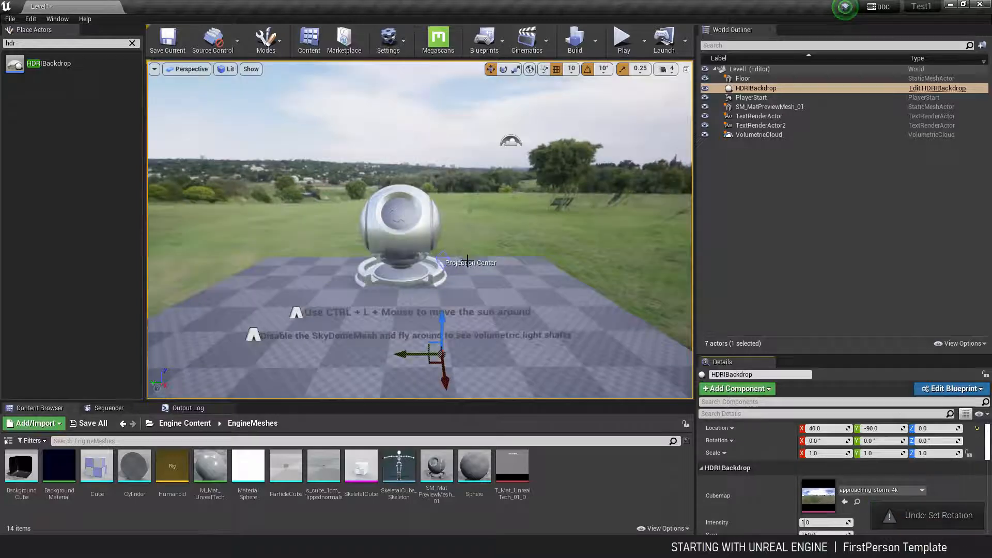
pyautogui.click(503, 69)
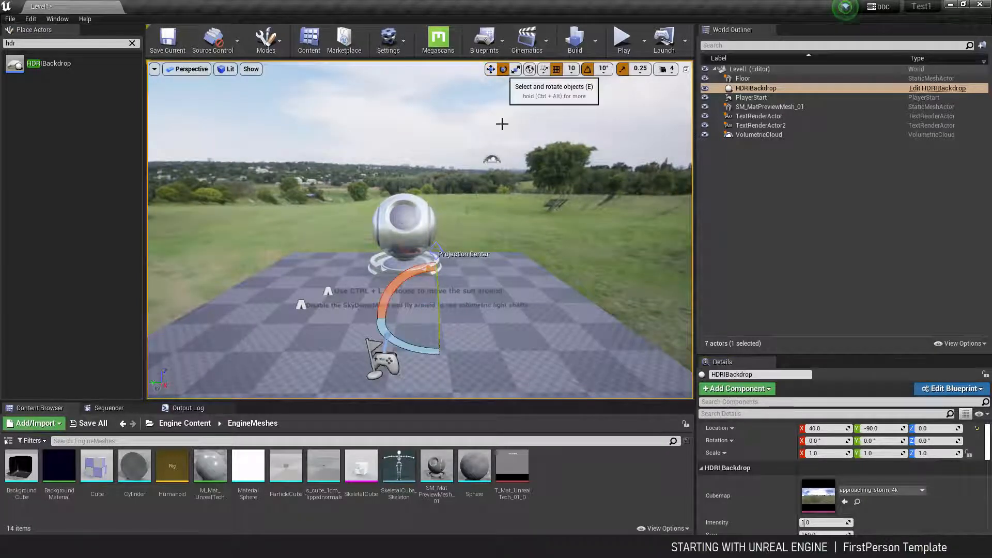
pyautogui.moveTo(402, 362); pyautogui.dragTo(411, 342)
pyautogui.moveTo(991, 436)
pyautogui.mouseDown()
pyautogui.moveTo(990, 504)
pyautogui.moveTo(988, 429)
pyautogui.mouseUp()
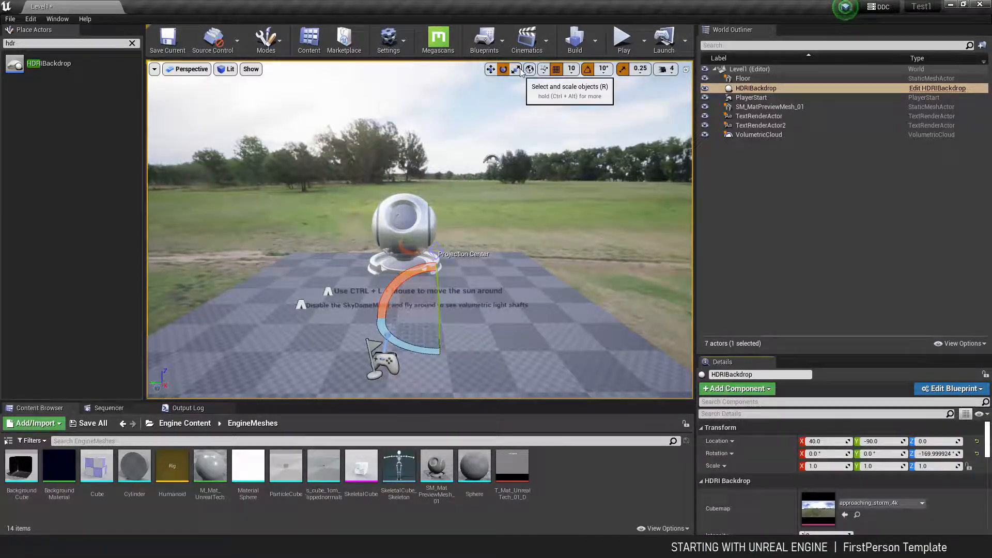